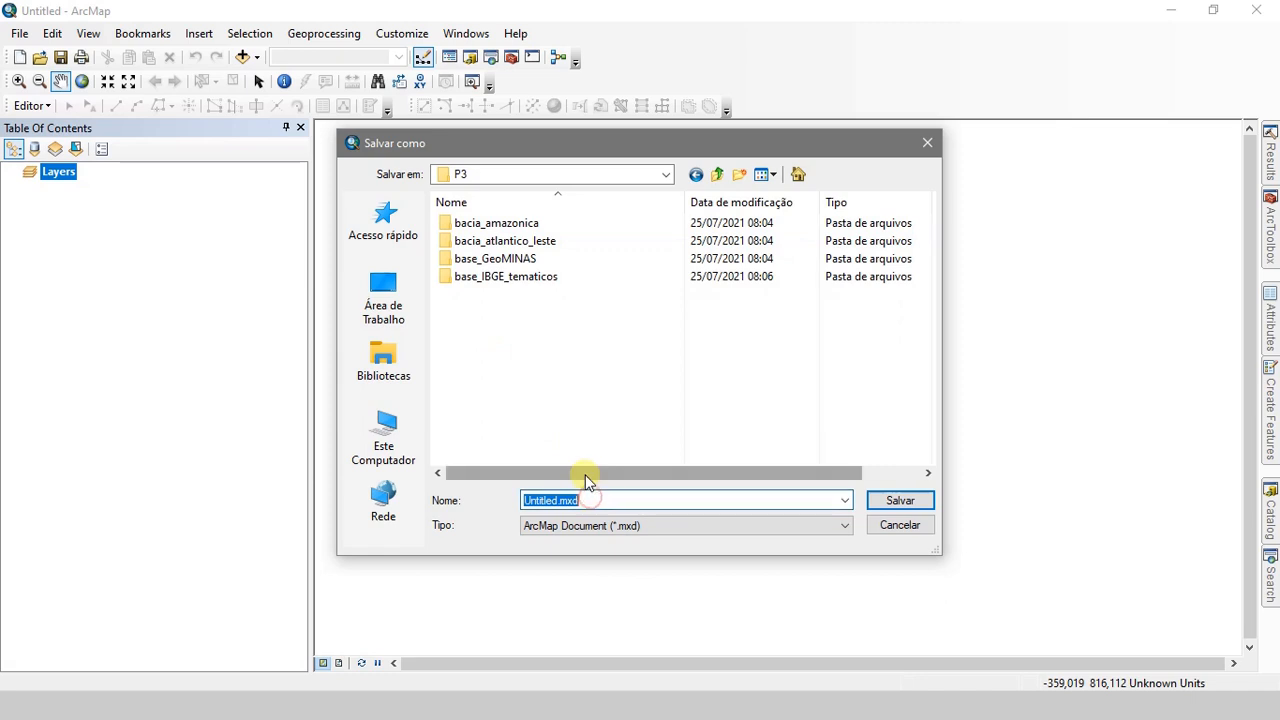
Step: Save the map document as P3 in the P3 folder
type("P3")
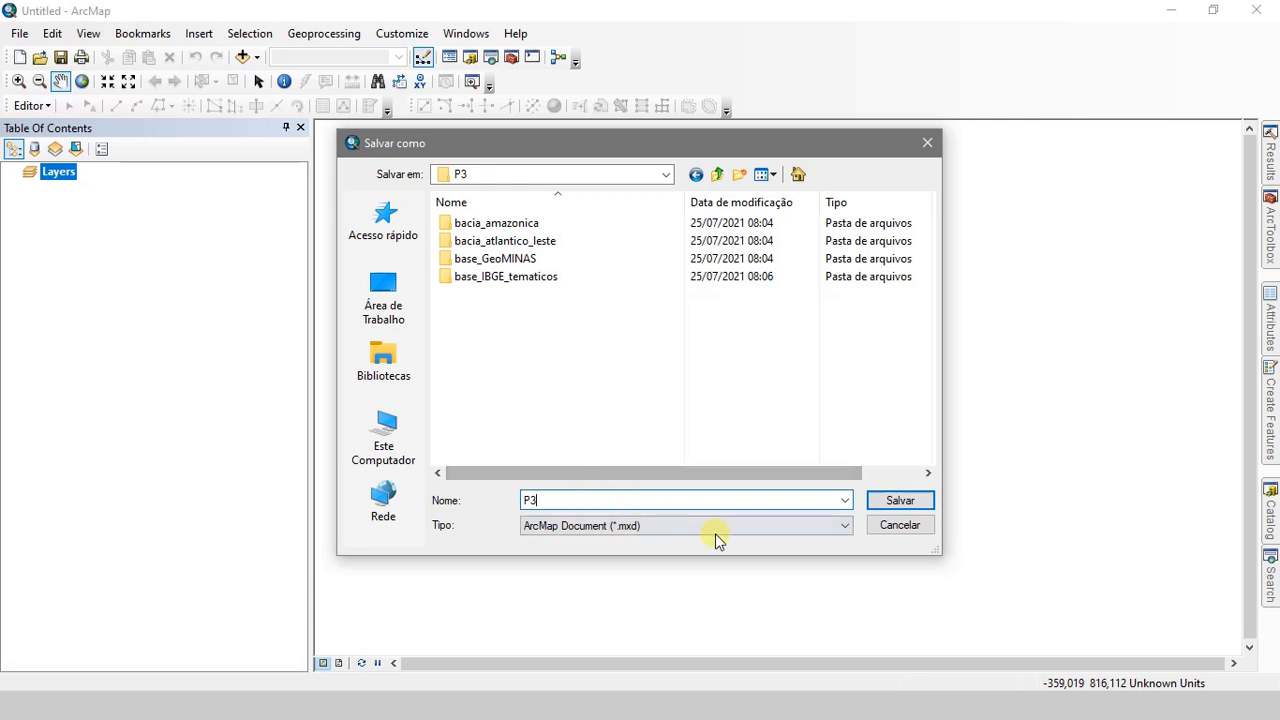
left_click(892, 501)
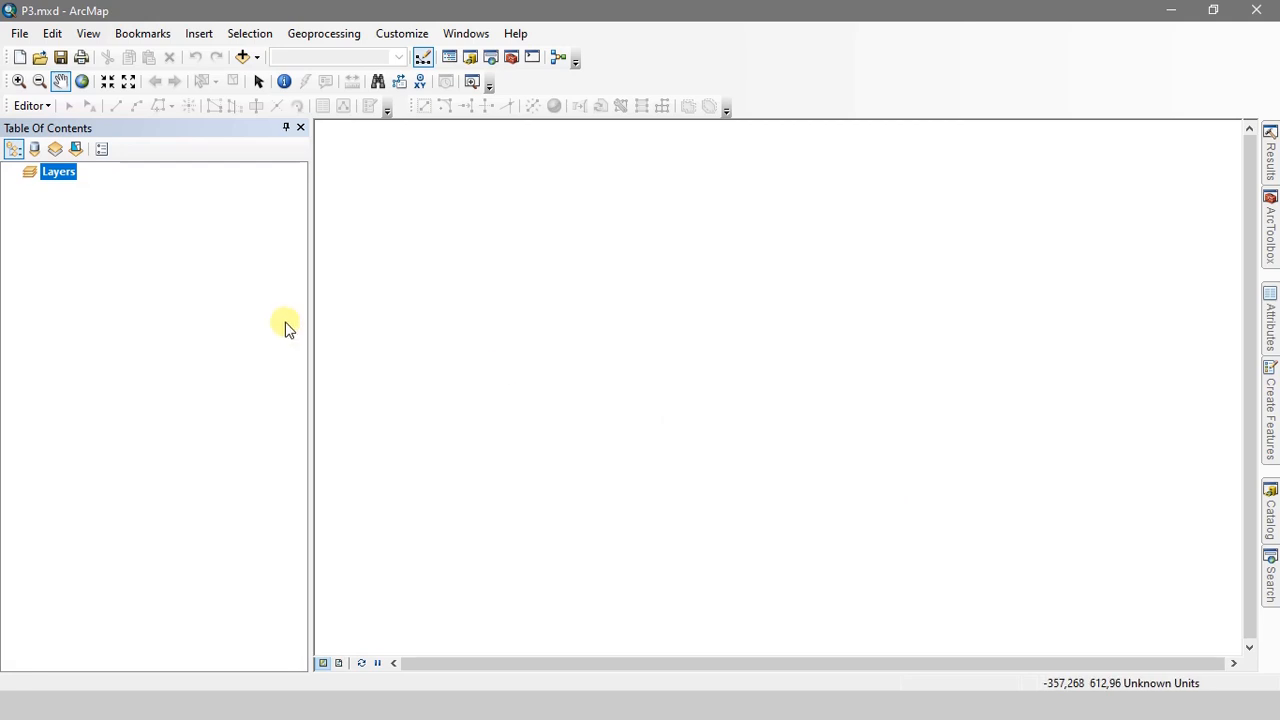
Step: Rename the Layers data frame to "Qualitativo - Cor" in its properties
right_click(58, 182)
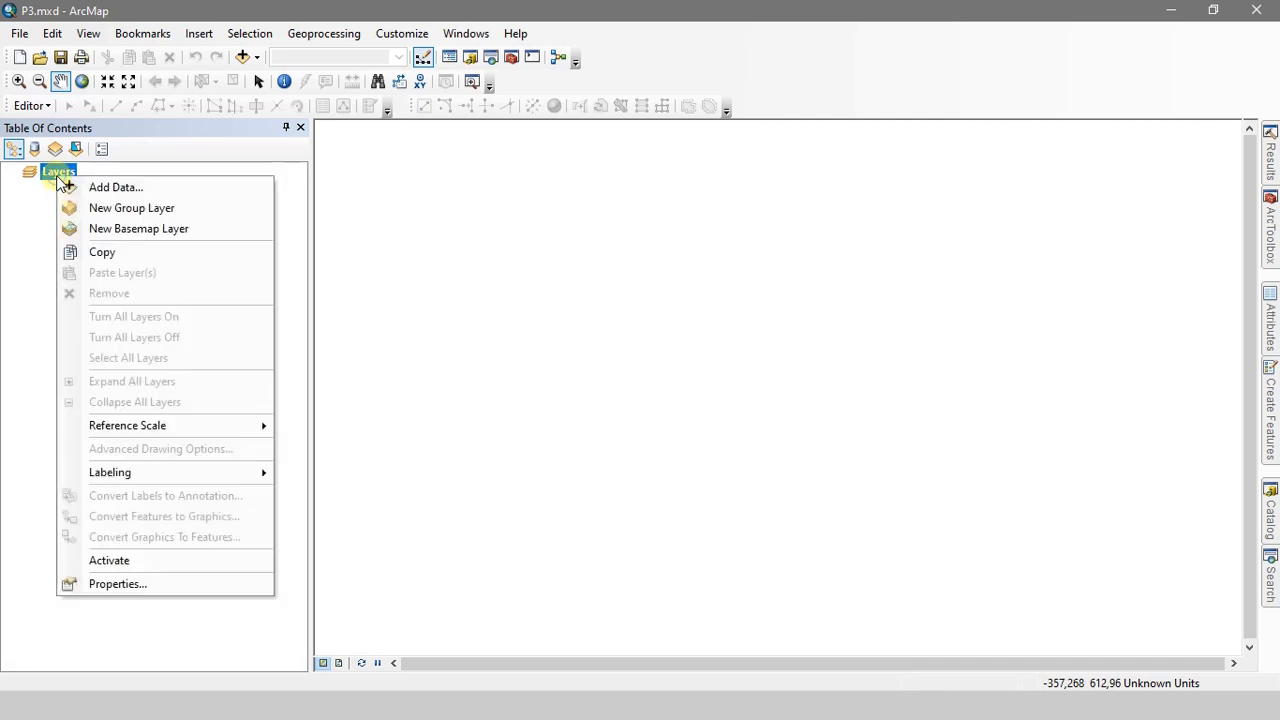
left_click(106, 584)
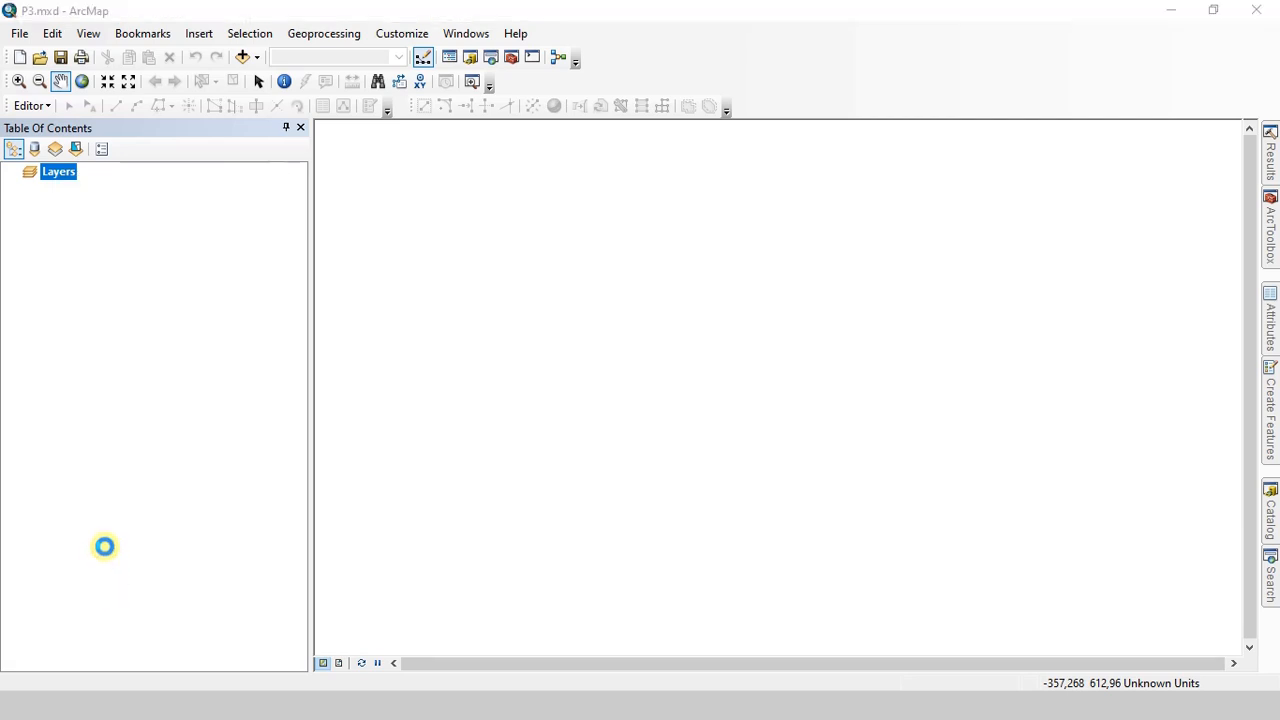
left_click(456, 95)
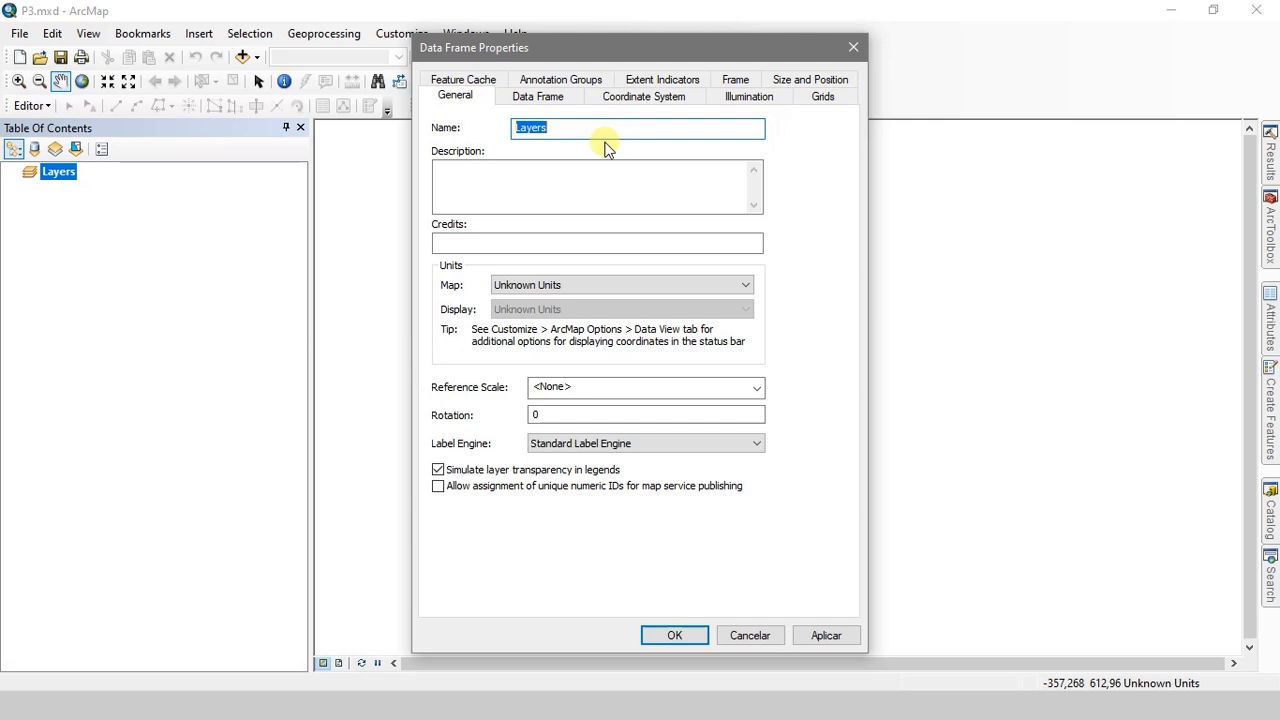
type("Qualitativo - Cor")
left_click(672, 636)
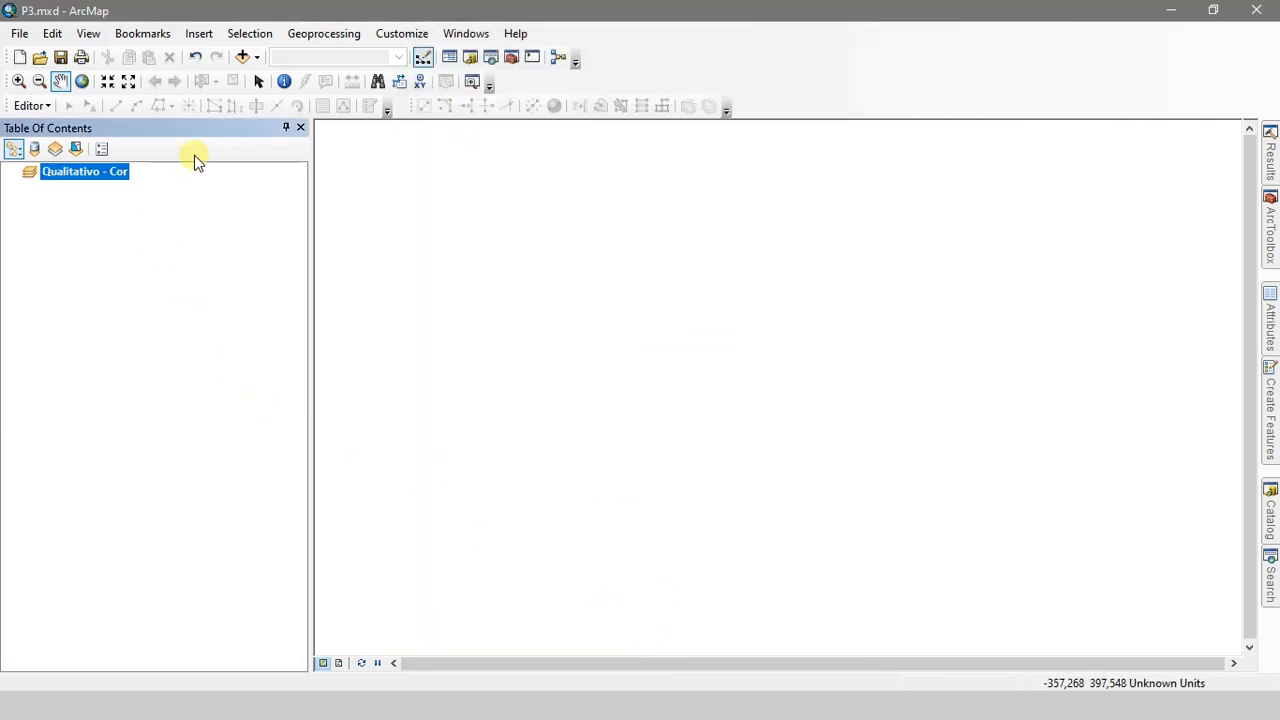
Step: Start adding data and create a folder connection to C:\EAM434.dados\P3
left_click(242, 57)
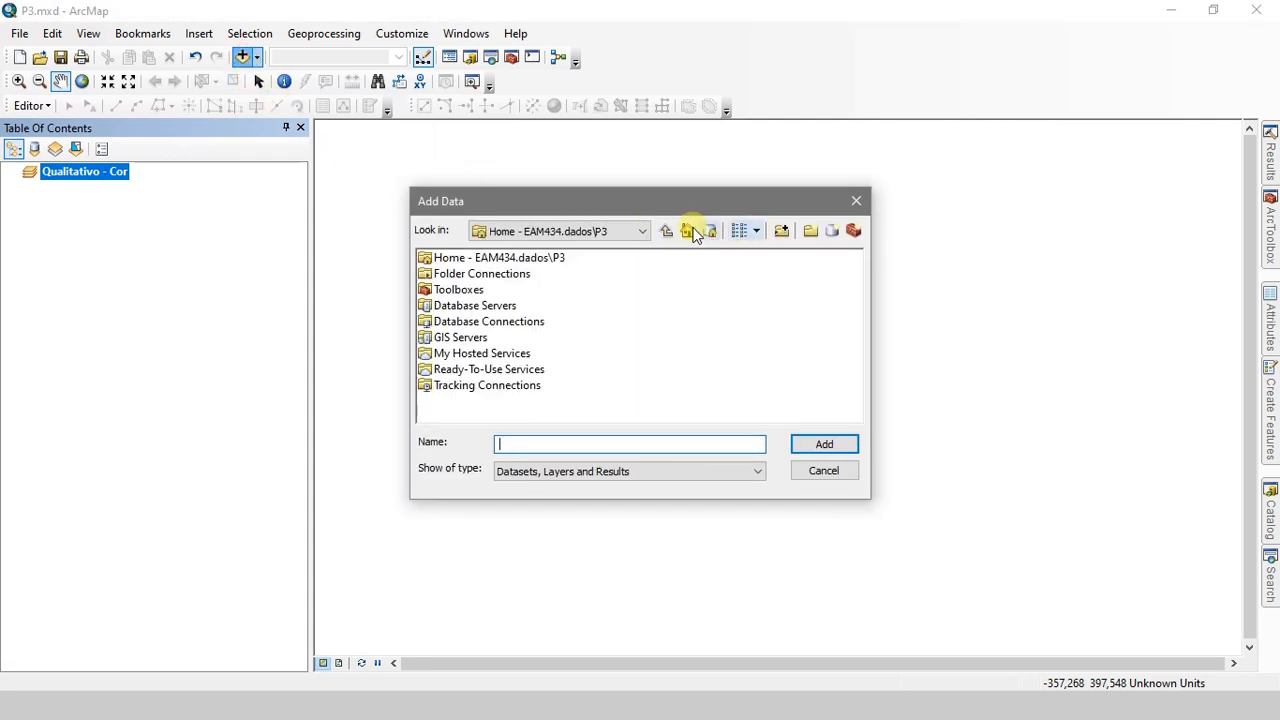
left_click(781, 231)
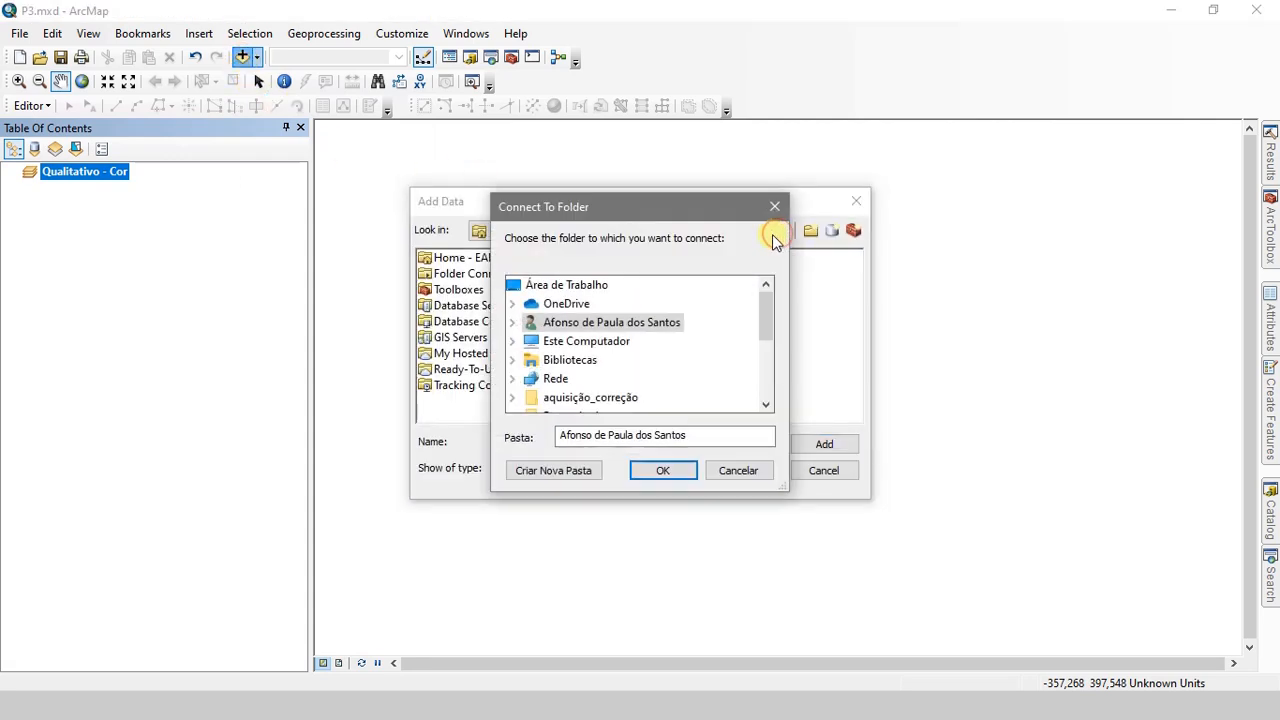
left_click(572, 338)
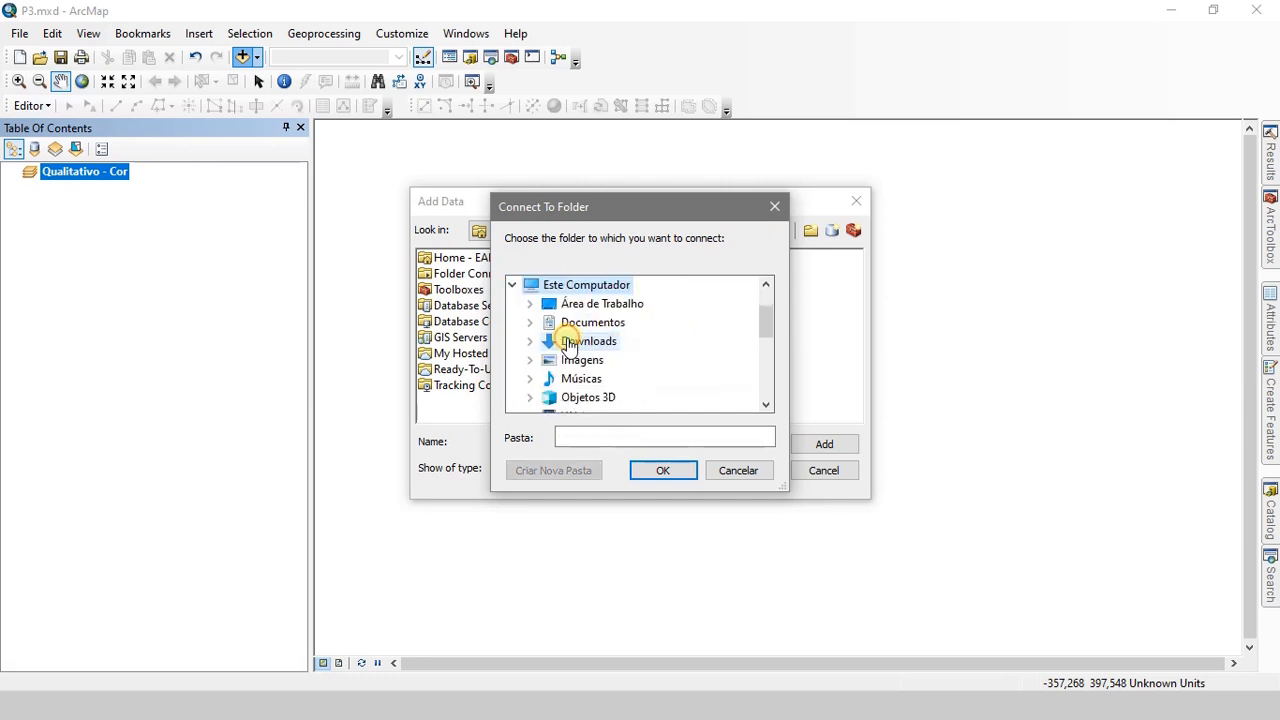
scroll(570, 345, "down", 1)
scroll(570, 347, "down", 2)
left_click(572, 343)
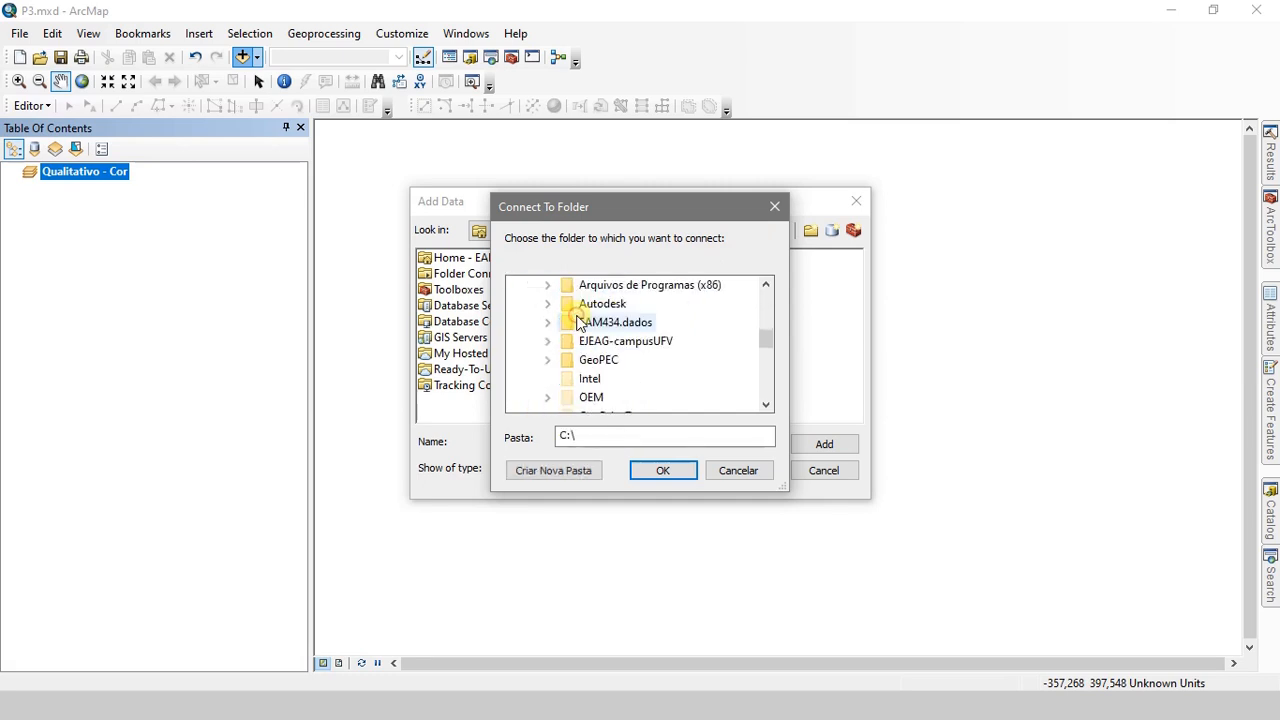
left_click(605, 322)
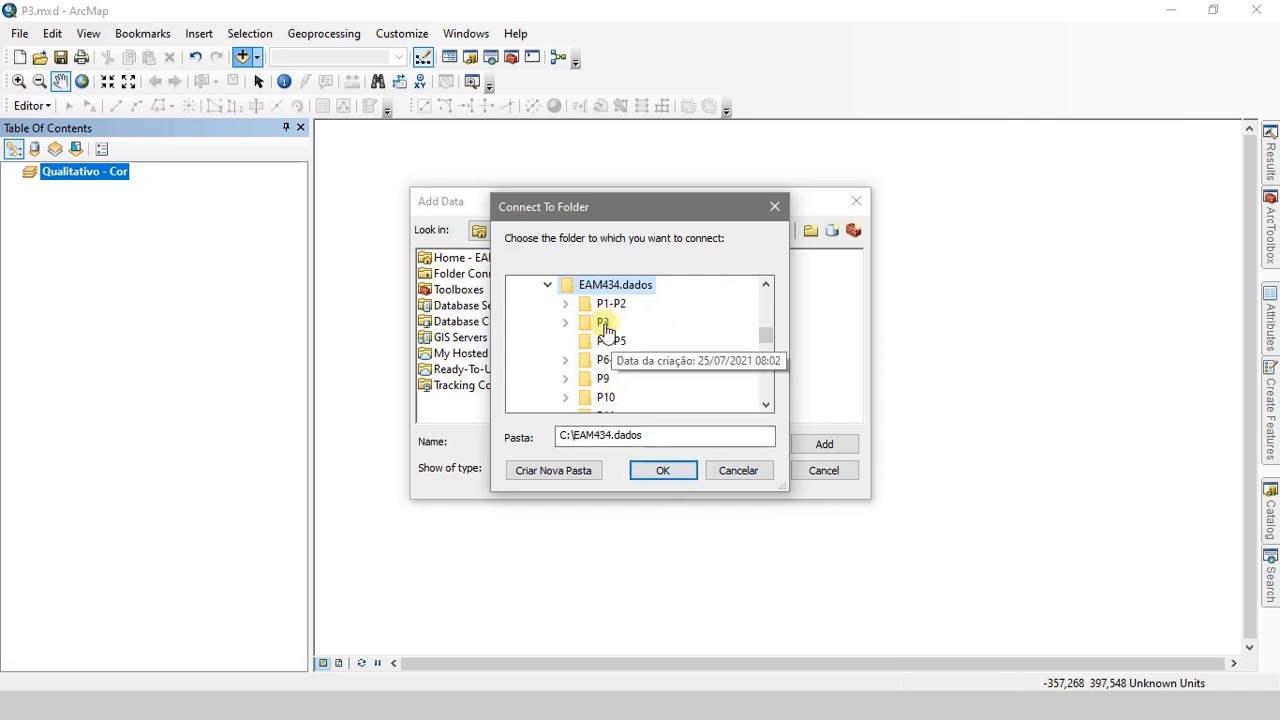
left_click(605, 323)
left_click(660, 470)
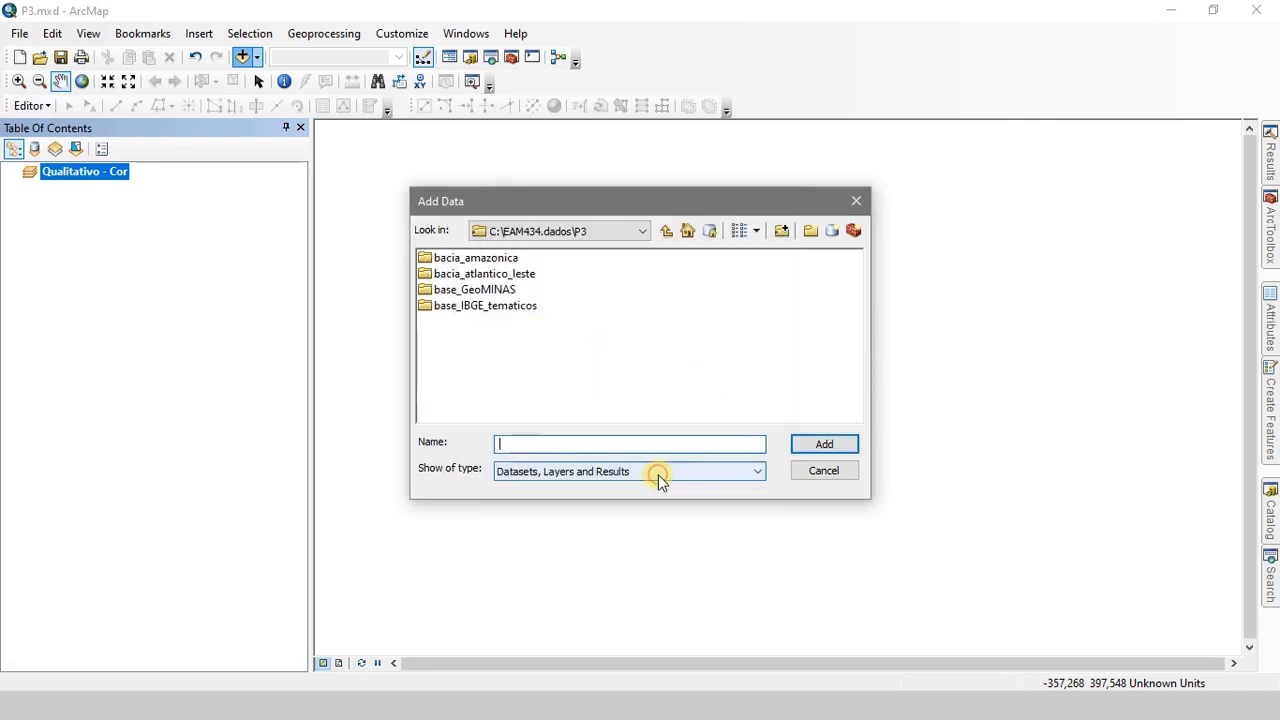
Step: Add the VEGETNAT.shp shapefile from the base_GeoMINAS folder to the map, accepting the missing spatial reference
double_click(468, 293)
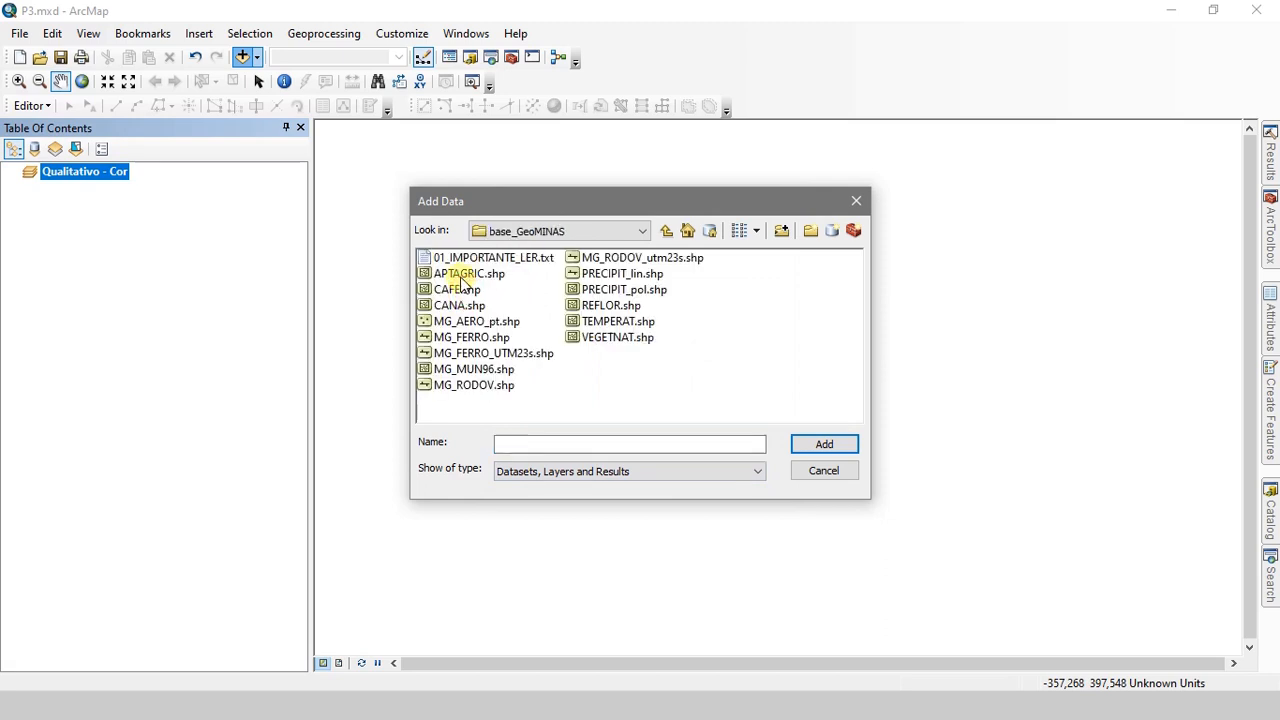
left_click(602, 342)
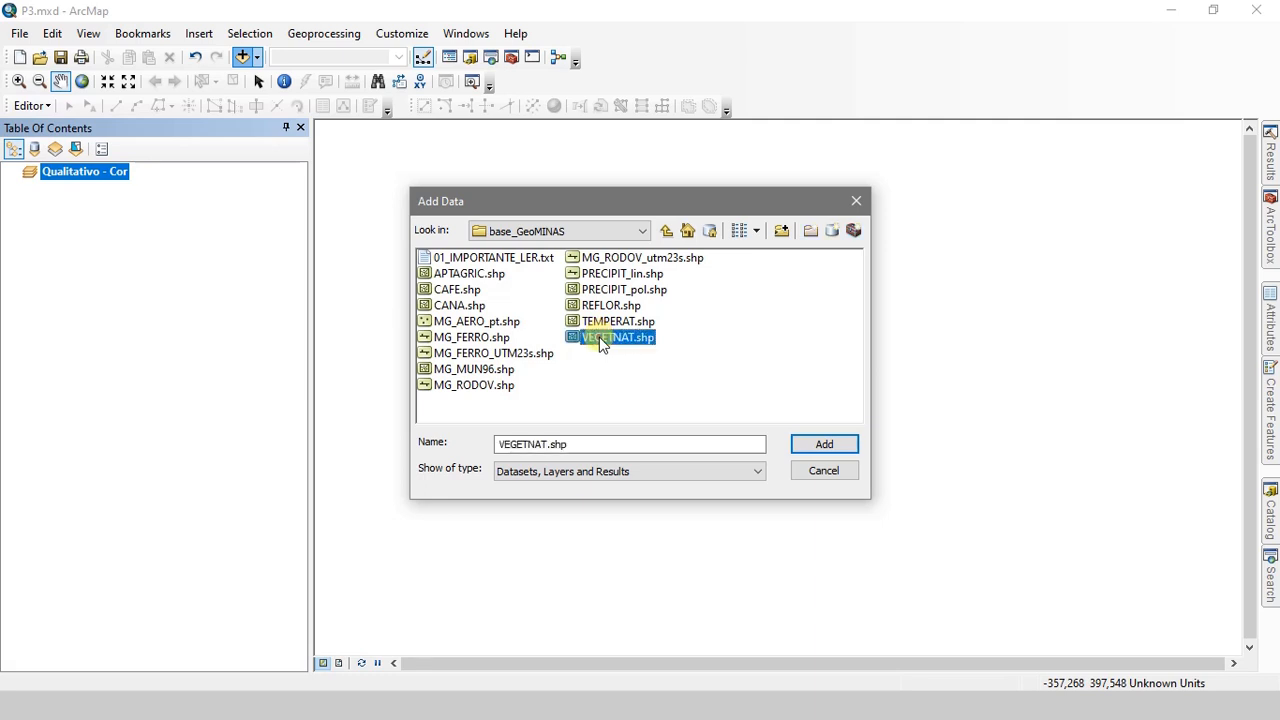
left_click(825, 444)
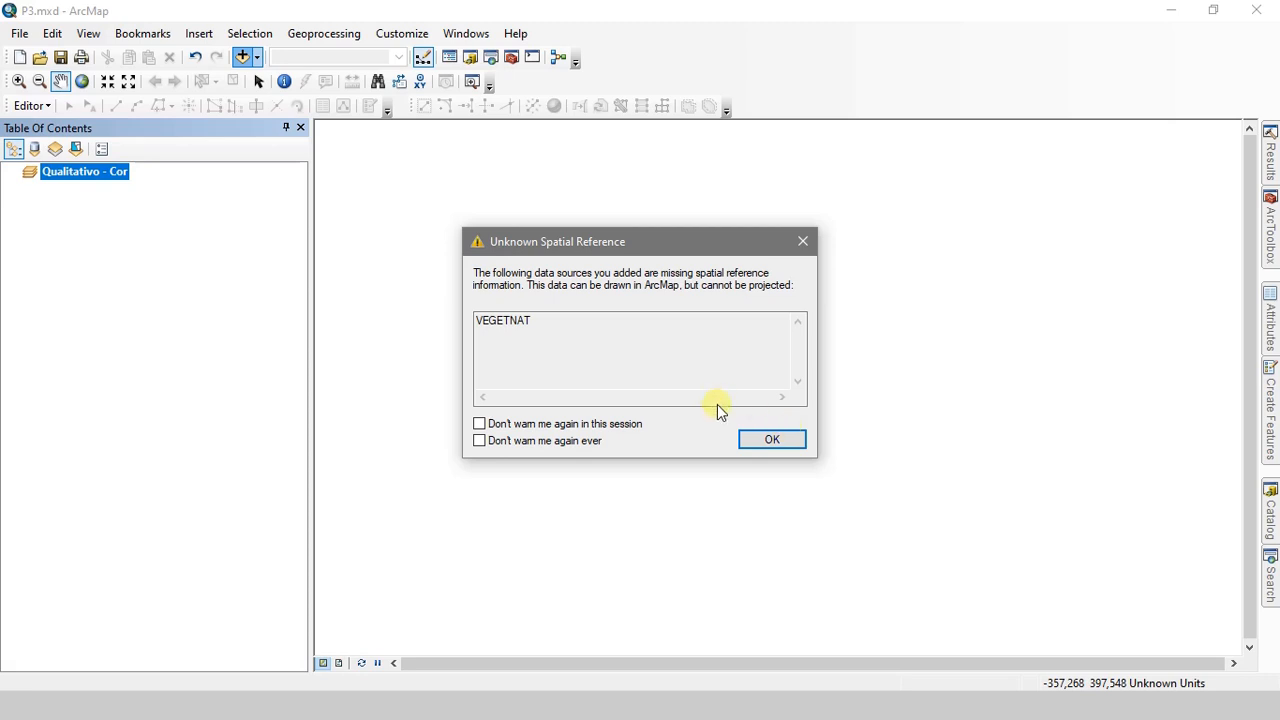
left_click(766, 440)
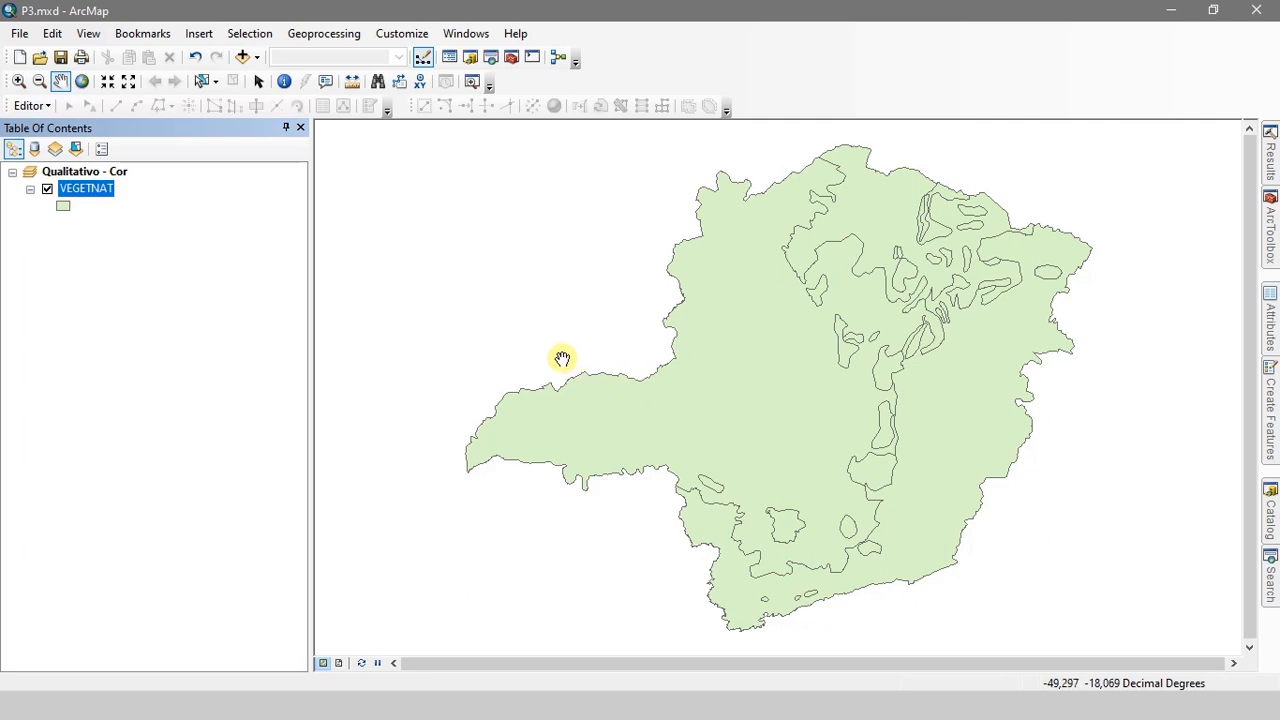
Step: Examine the ID and VEGET values in the VEGETNAT attribute table, enlarging the table for reading and closing it when done
double_click(85, 190, "ctrl")
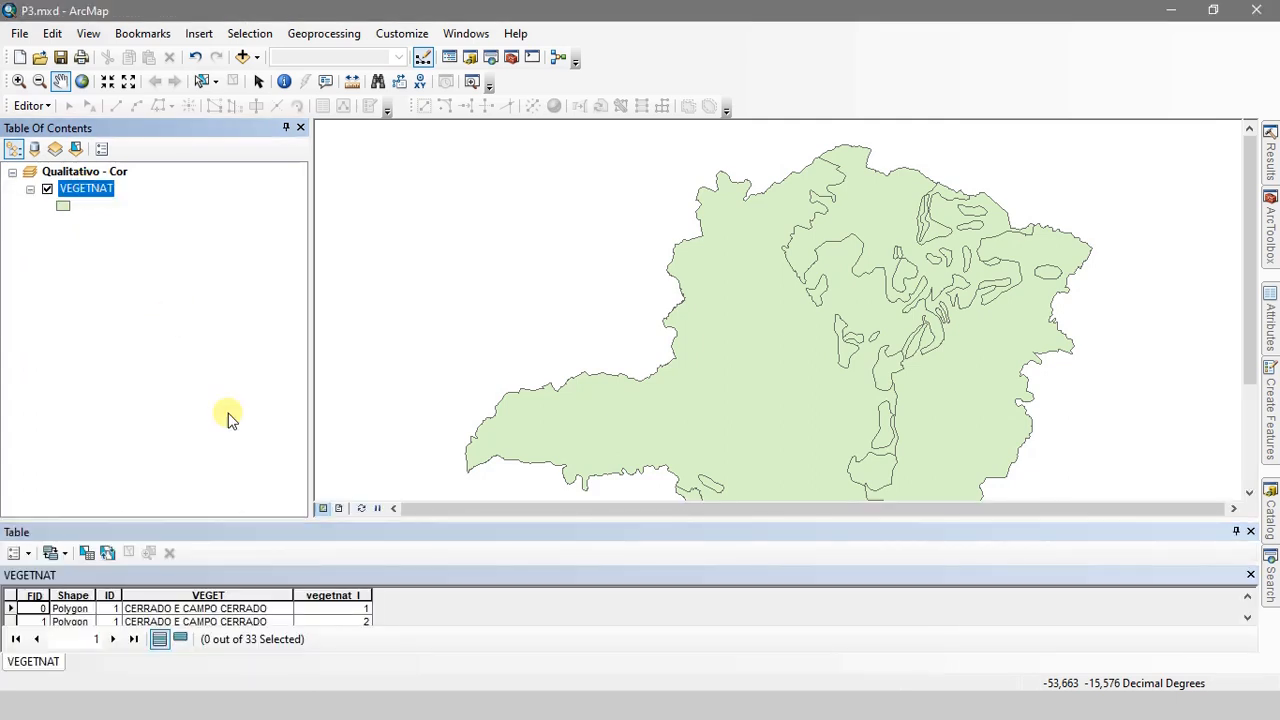
left_click_drag(309, 514, 315, 396)
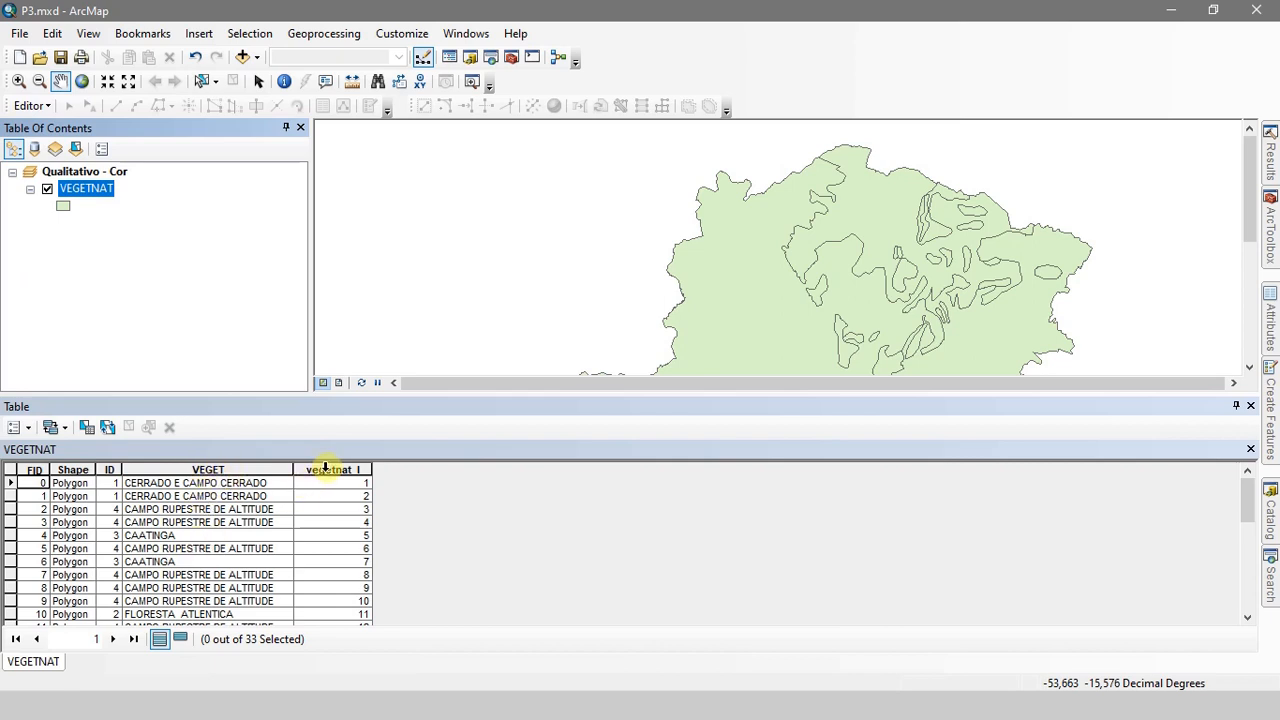
scroll(329, 515, "down", 4)
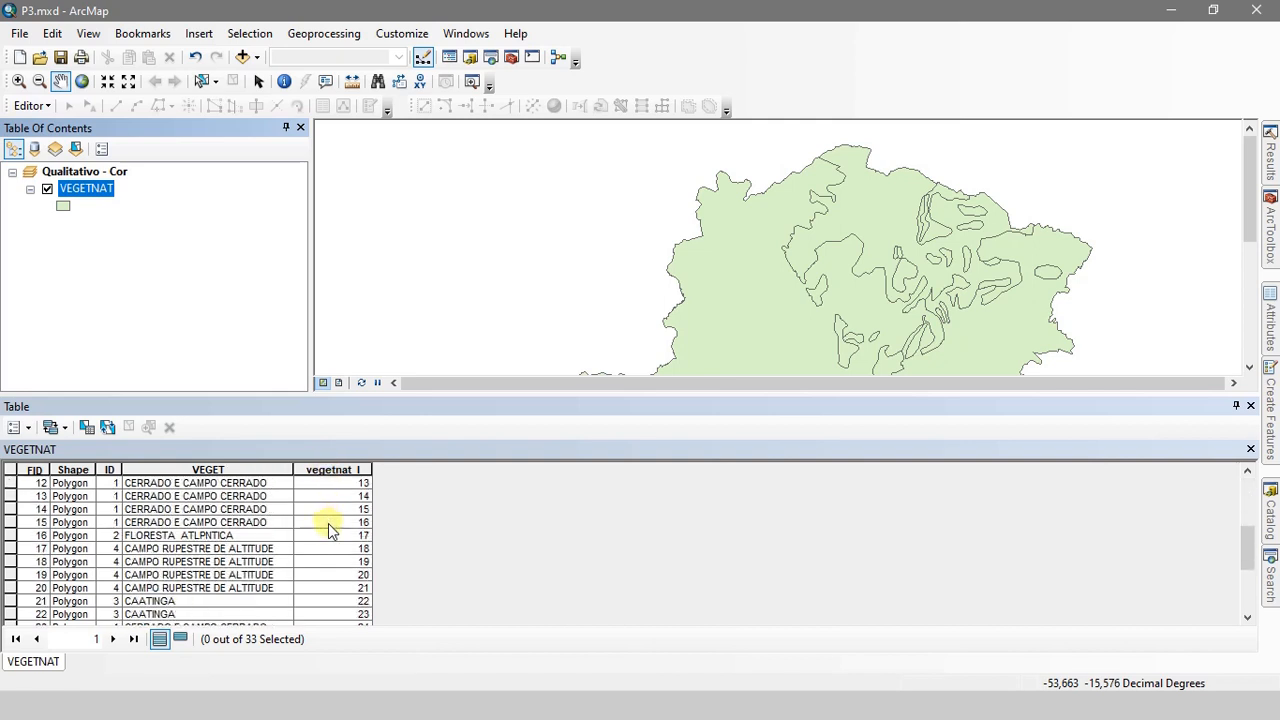
scroll(328, 523, "down", 4)
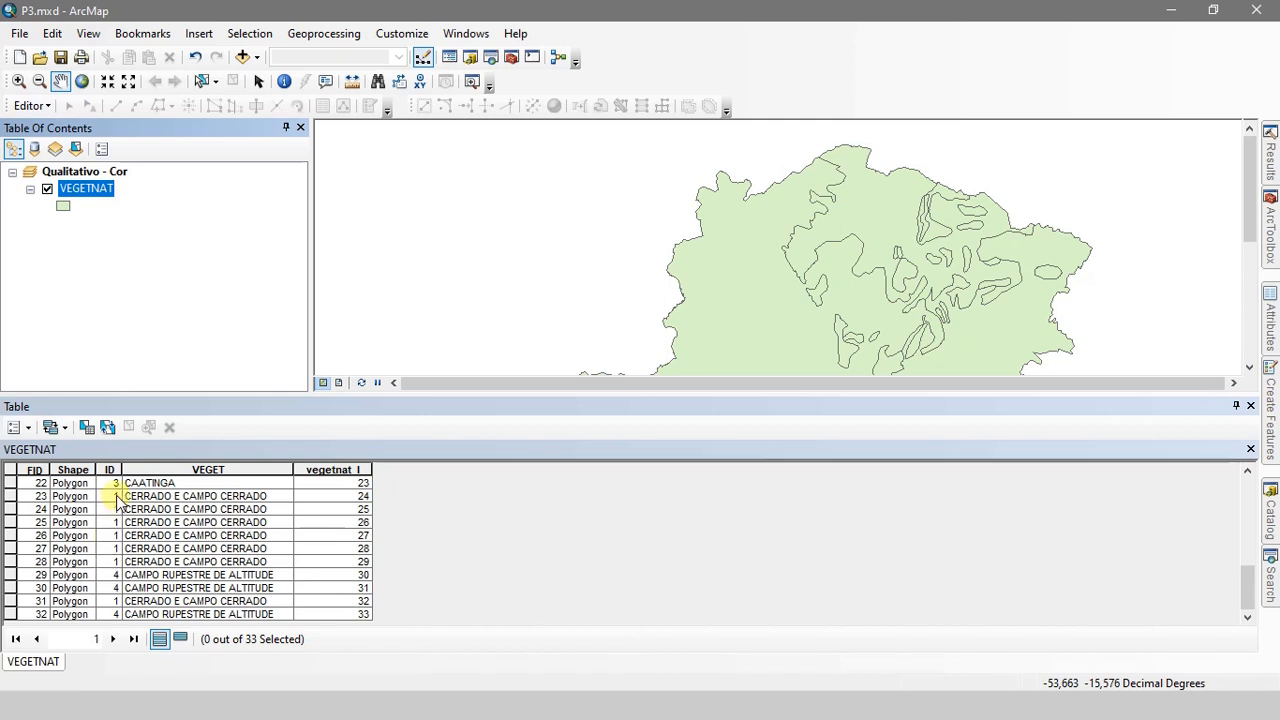
scroll(160, 528, "up", 5)
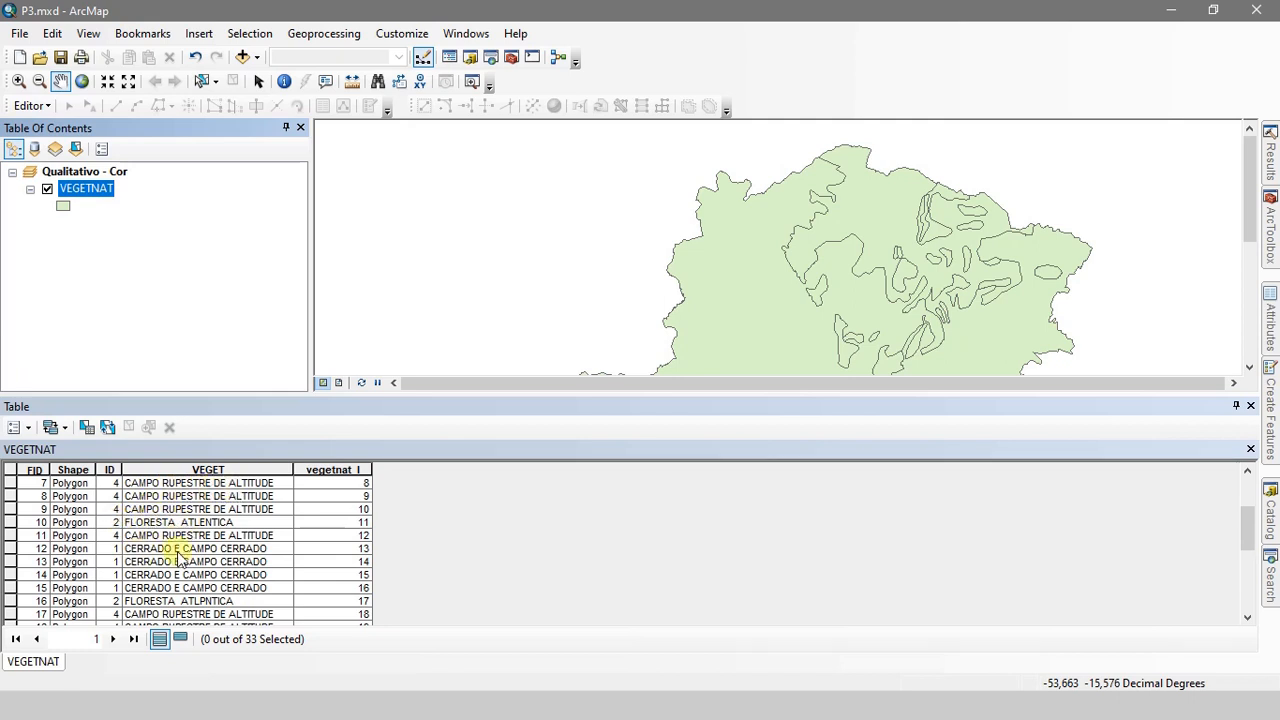
scroll(190, 556, "down", 1)
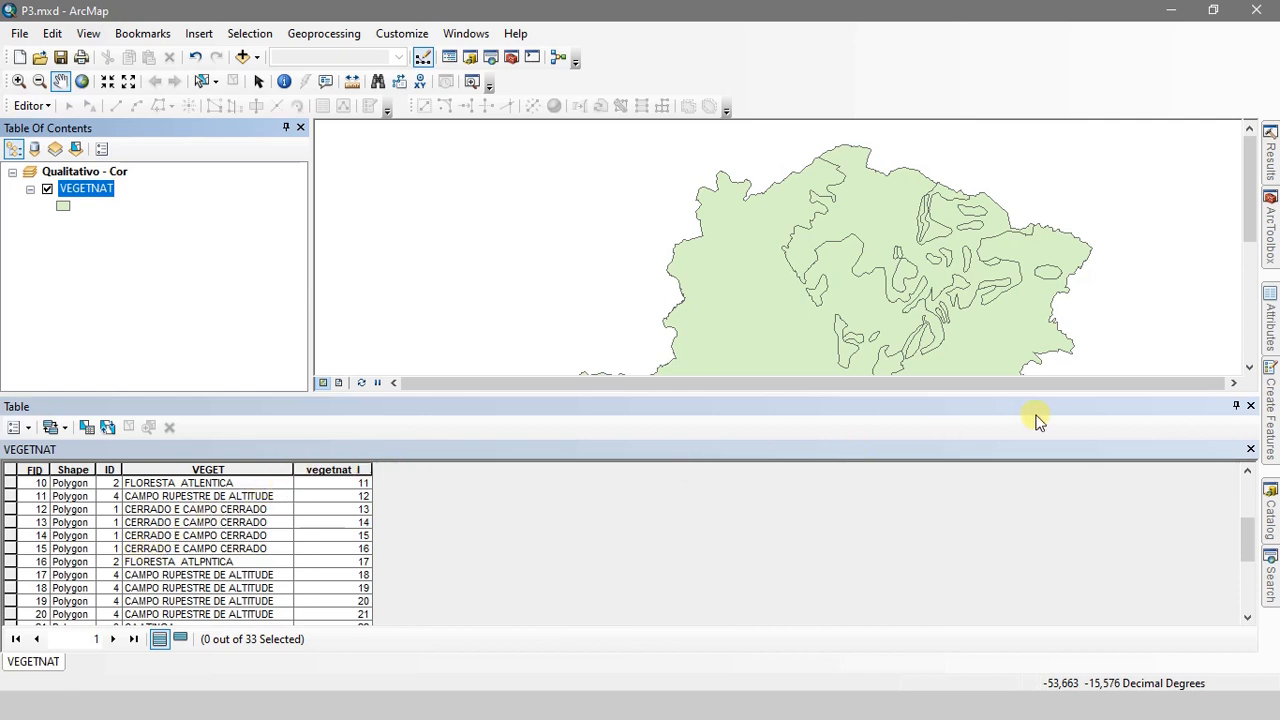
left_click(1249, 406)
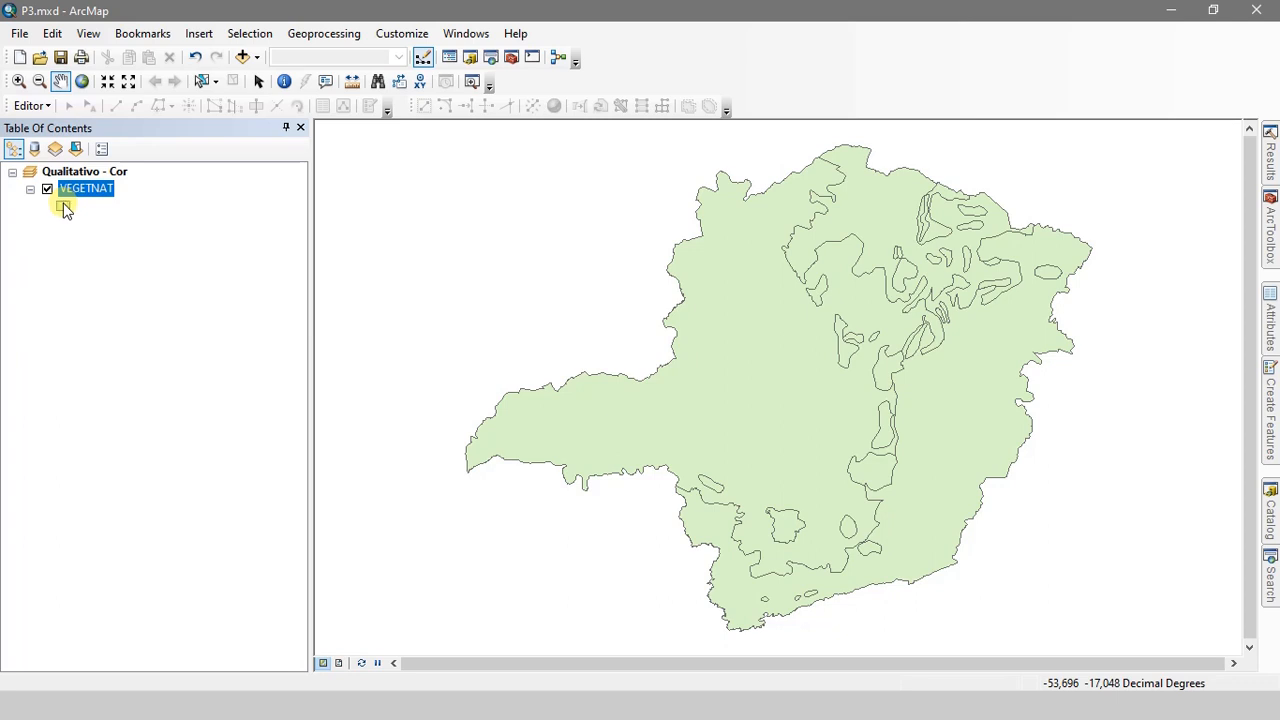
Step: Apply the predefined ESRI Green fill symbol to the VEGETNAT layer
left_click(63, 207)
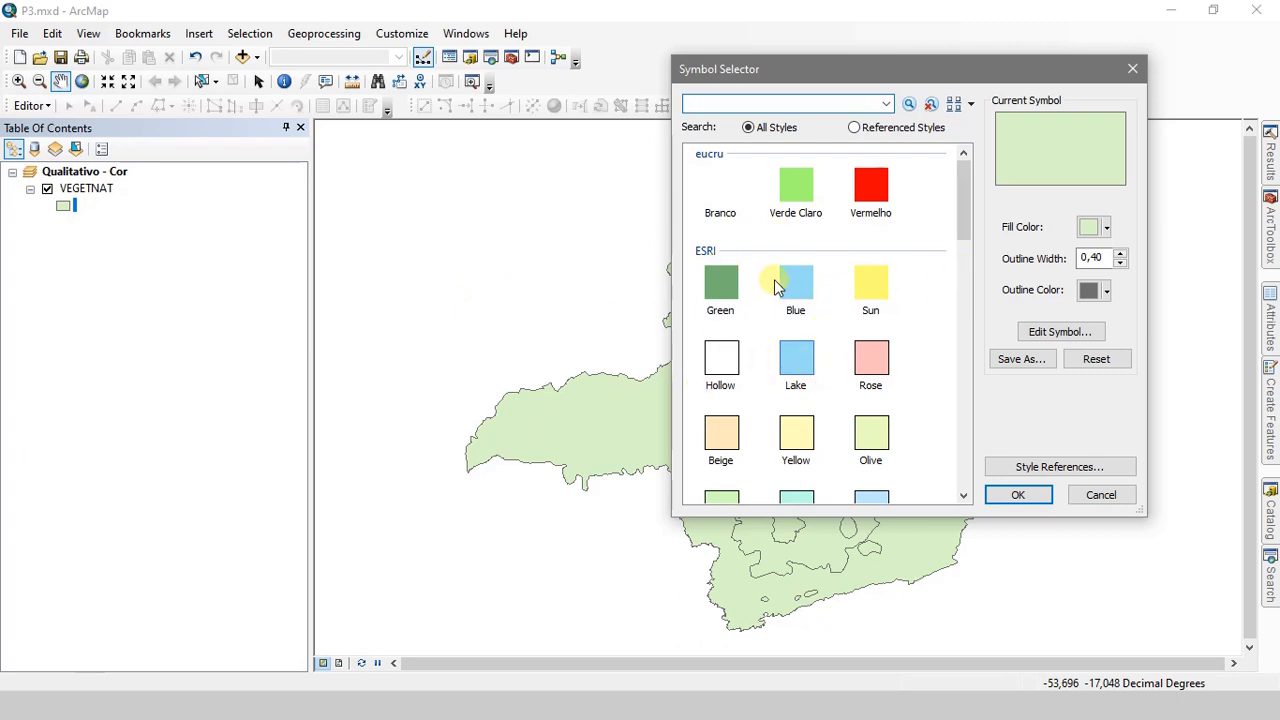
left_click(722, 285)
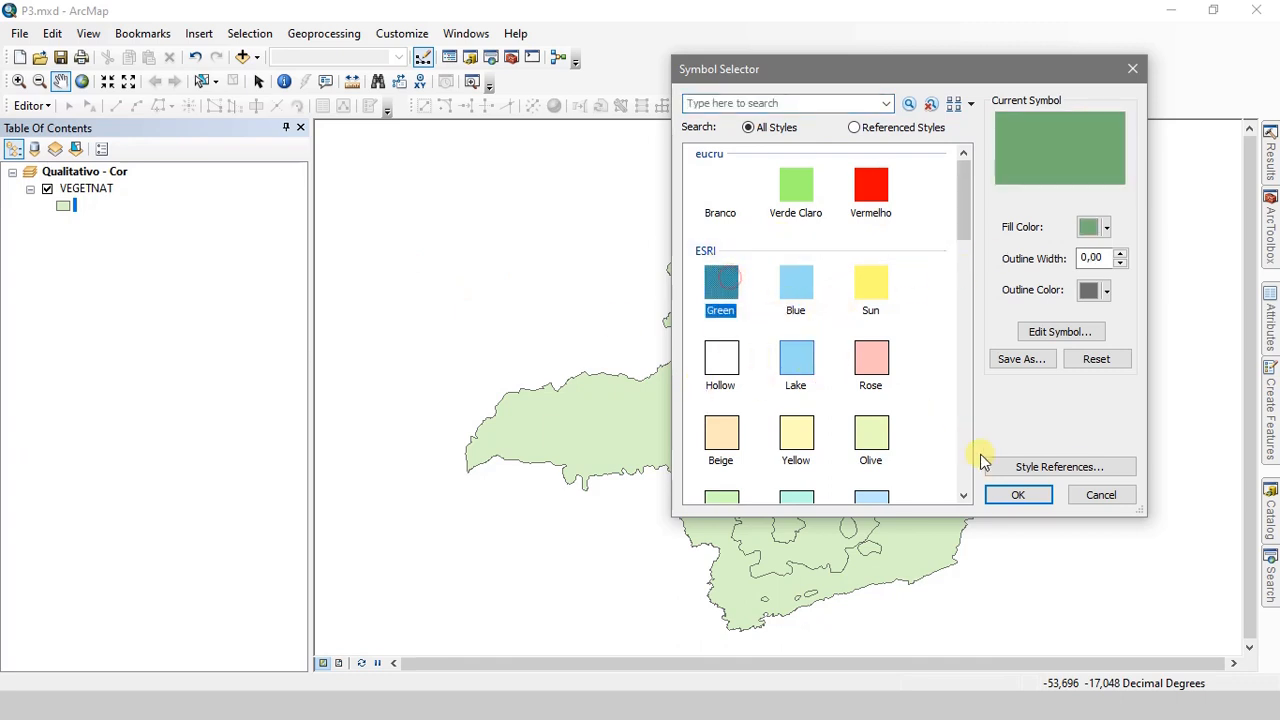
left_click(1003, 497)
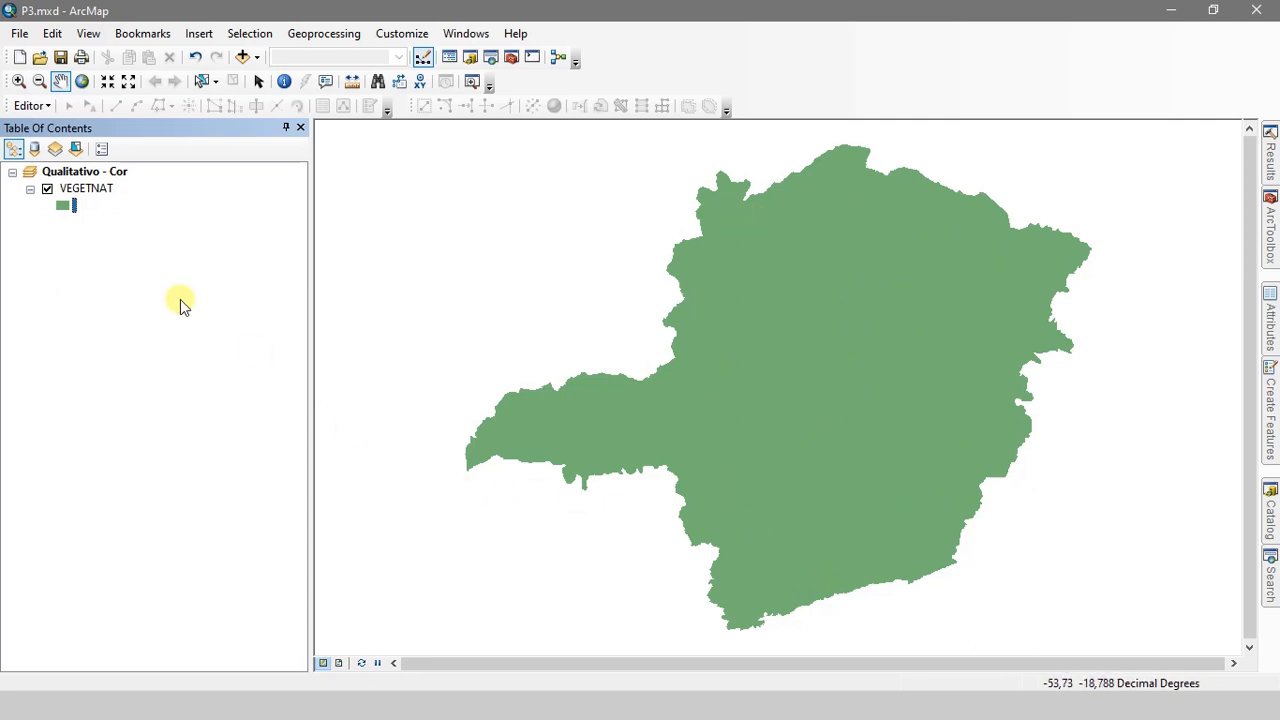
left_click(66, 205)
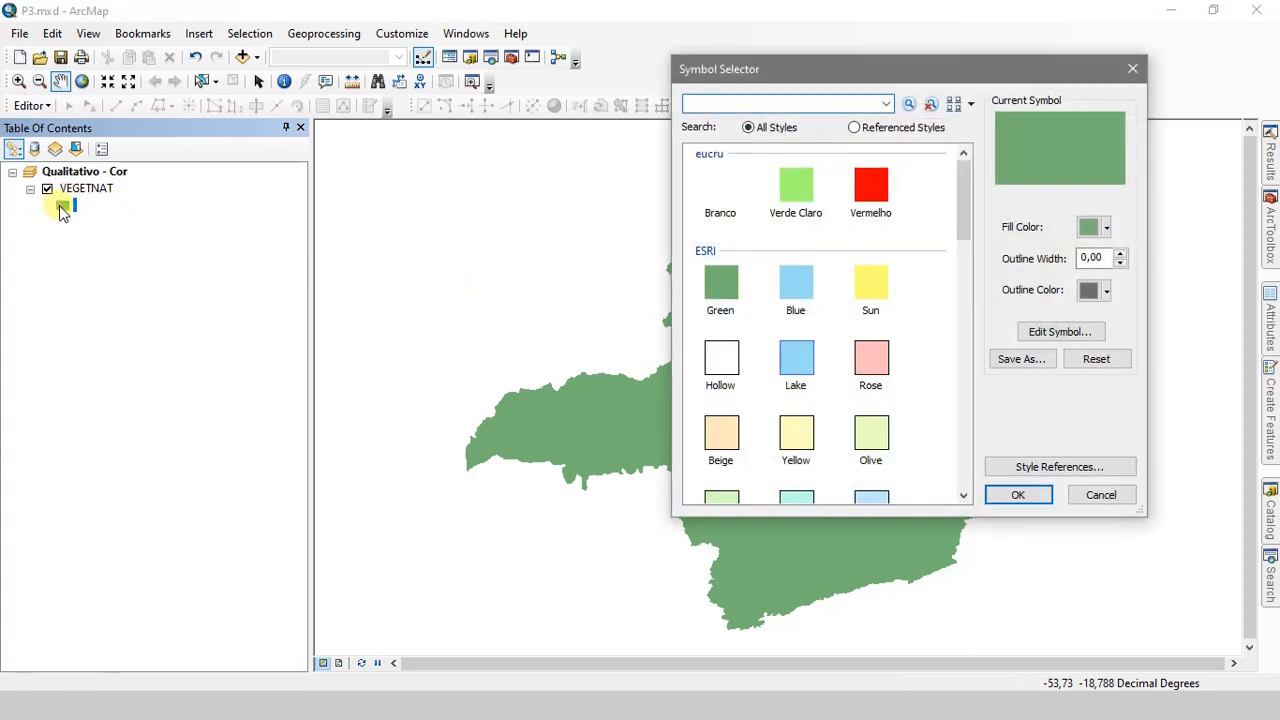
left_click(1132, 68)
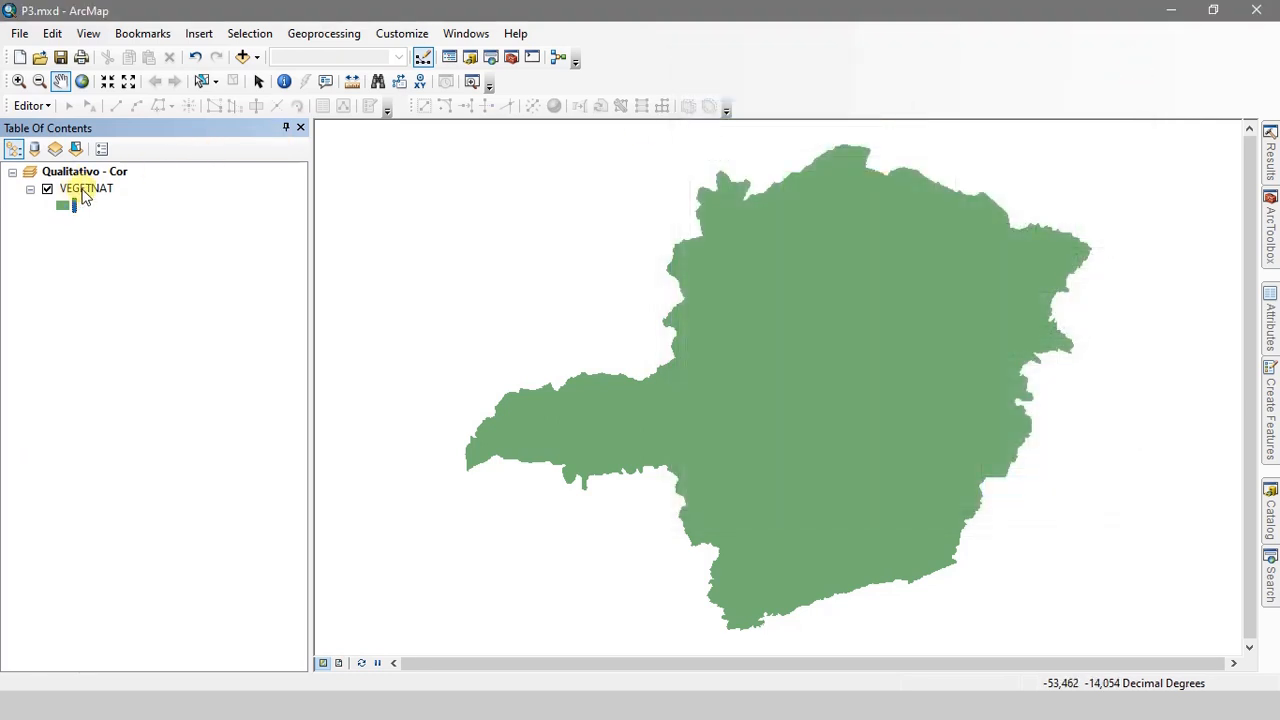
Step: Review the category and quantity symbology options in the VEGETNAT layer's properties and choose Unique values under Categories
right_click(87, 190)
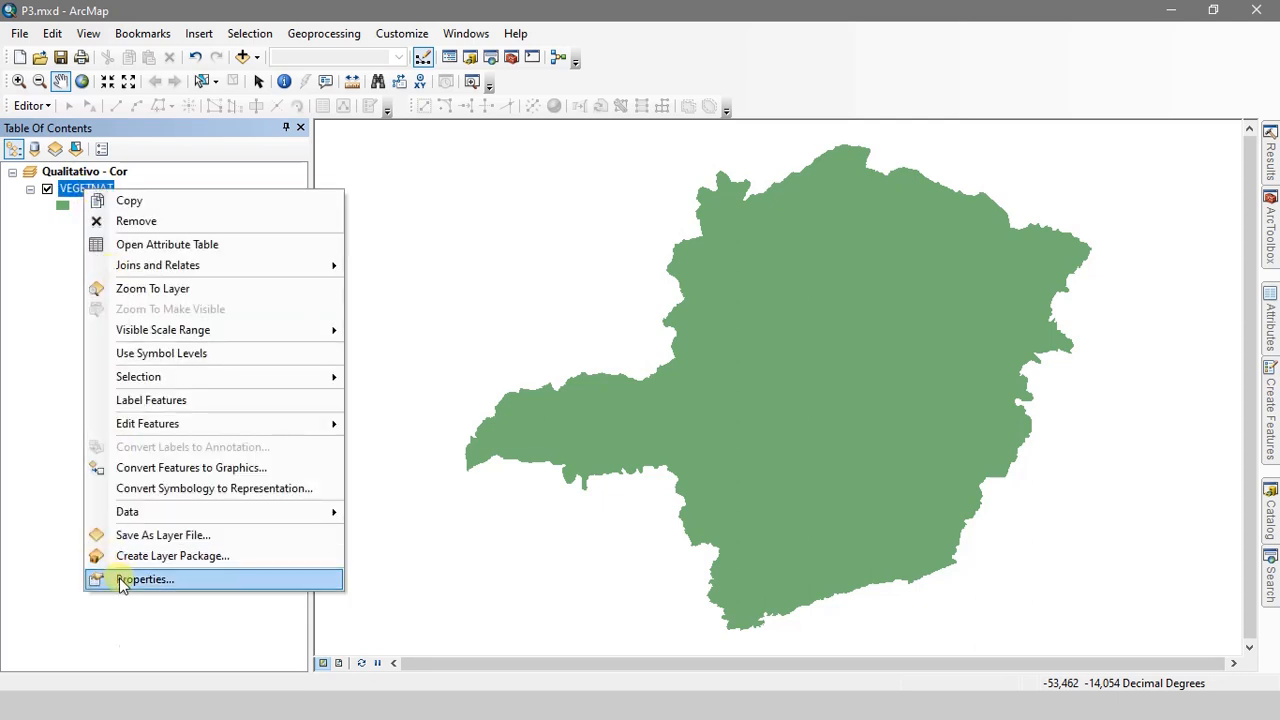
left_click(119, 577)
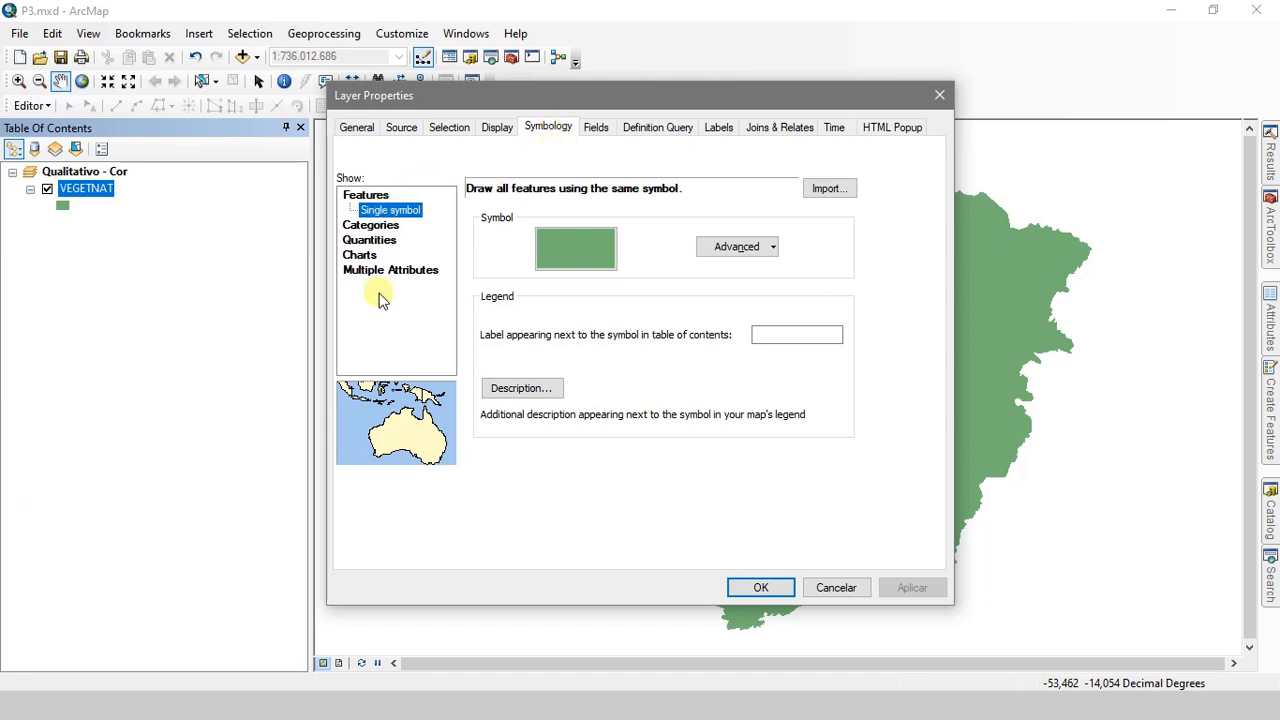
left_click(352, 228)
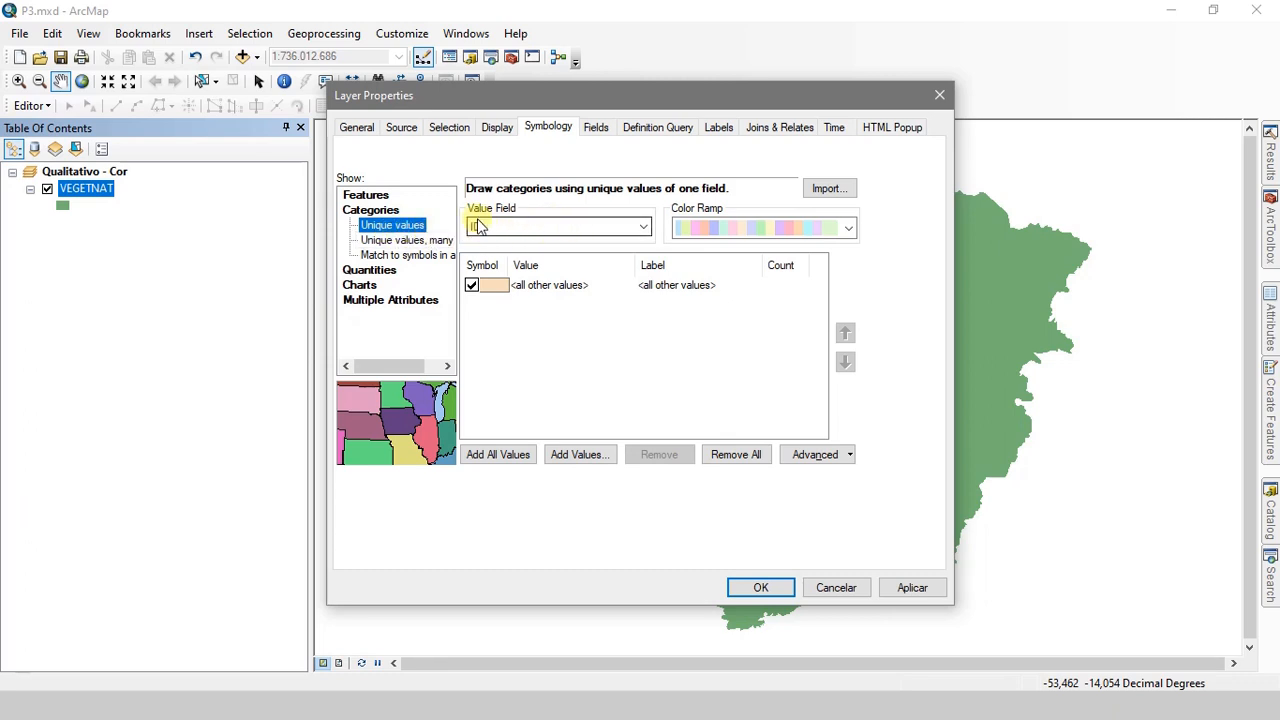
left_click(398, 240)
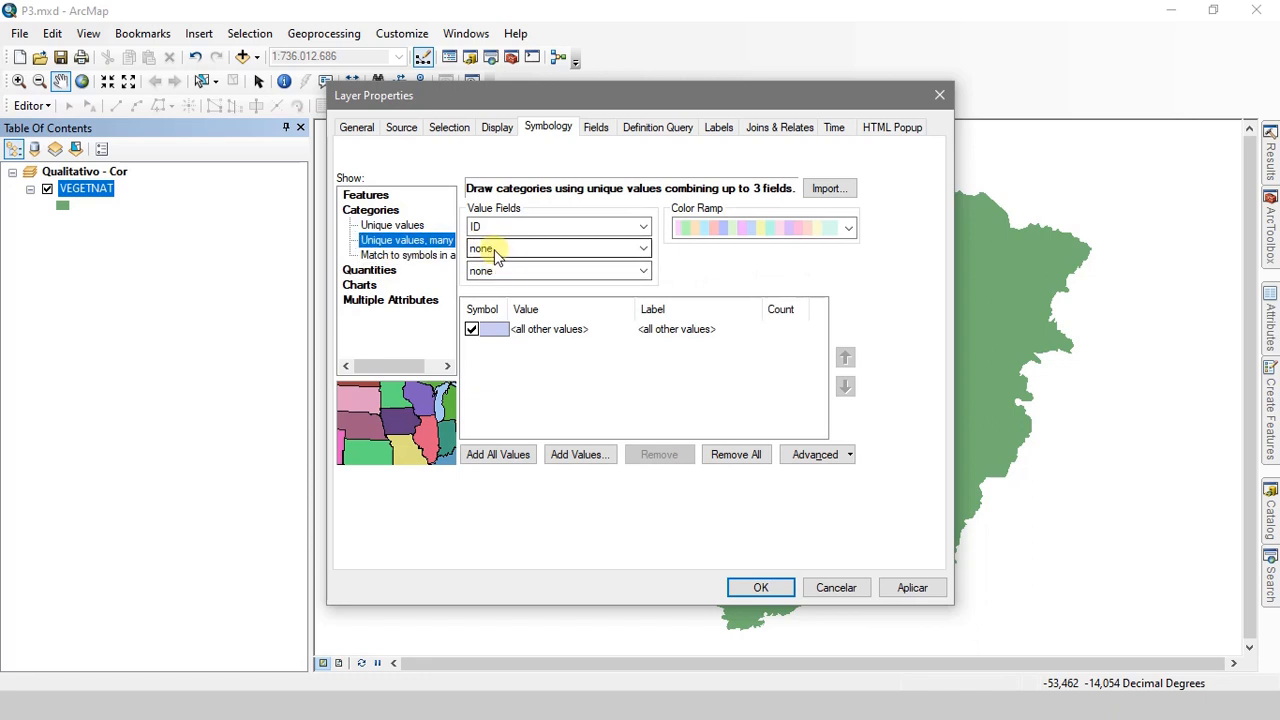
left_click(418, 256)
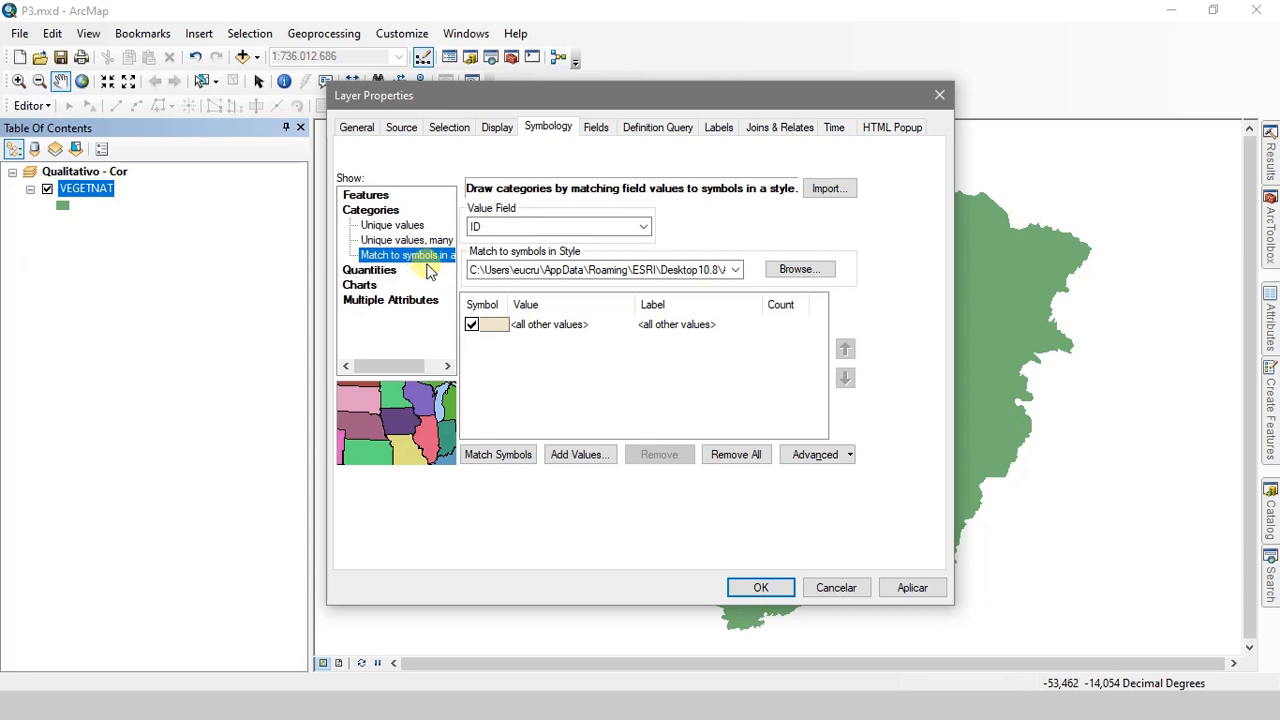
left_click(376, 271)
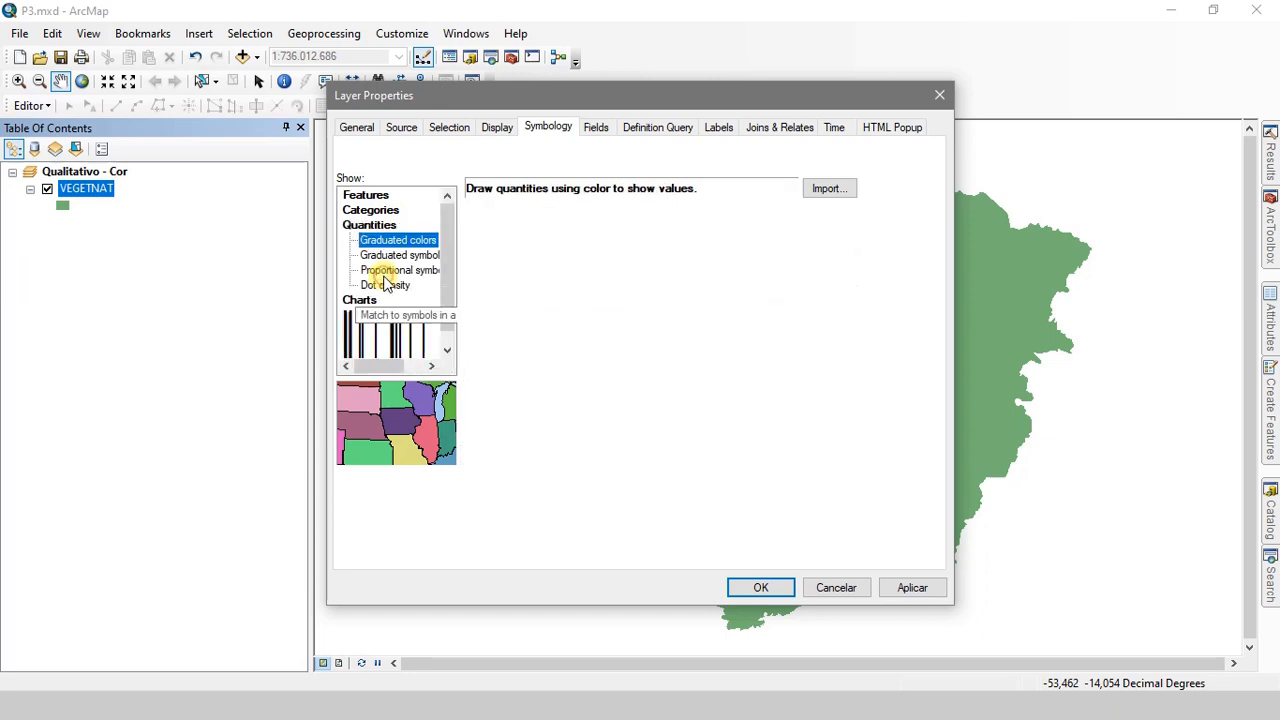
left_click(370, 211)
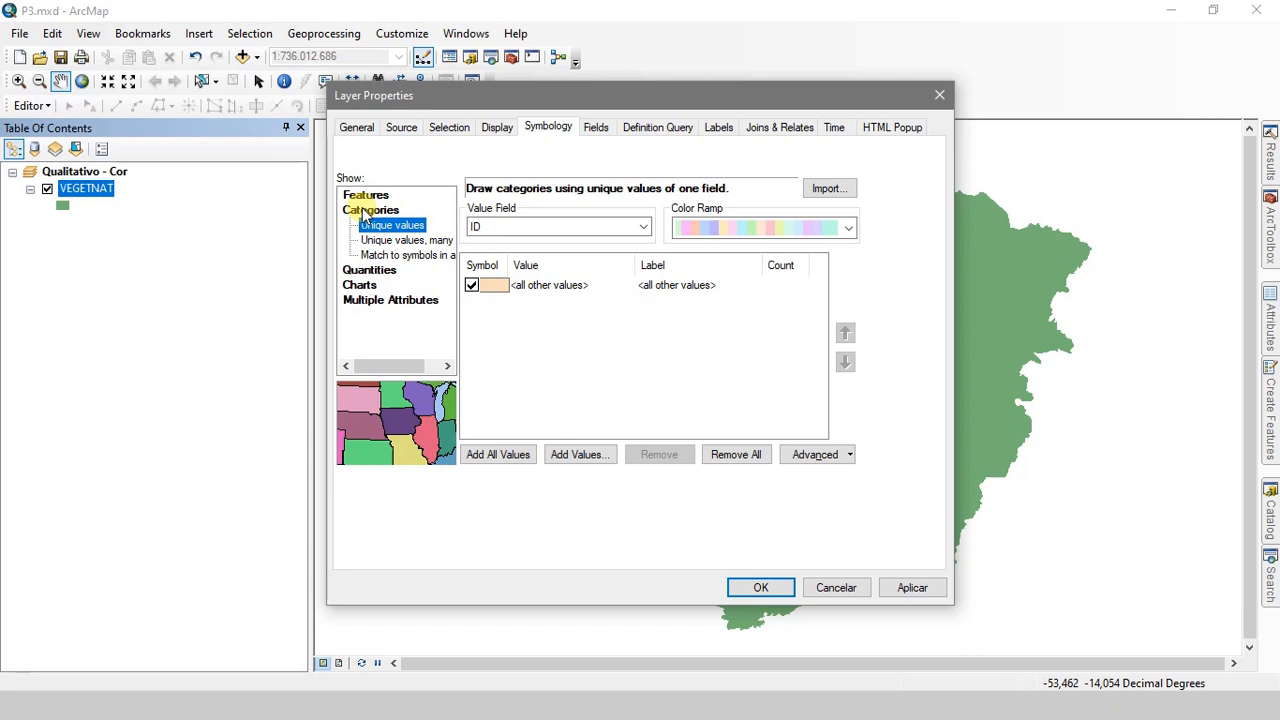
Step: Review the Quantities, Charts and Multiple Attributes symbology options available for the VEGETNAT layer
left_click(362, 271)
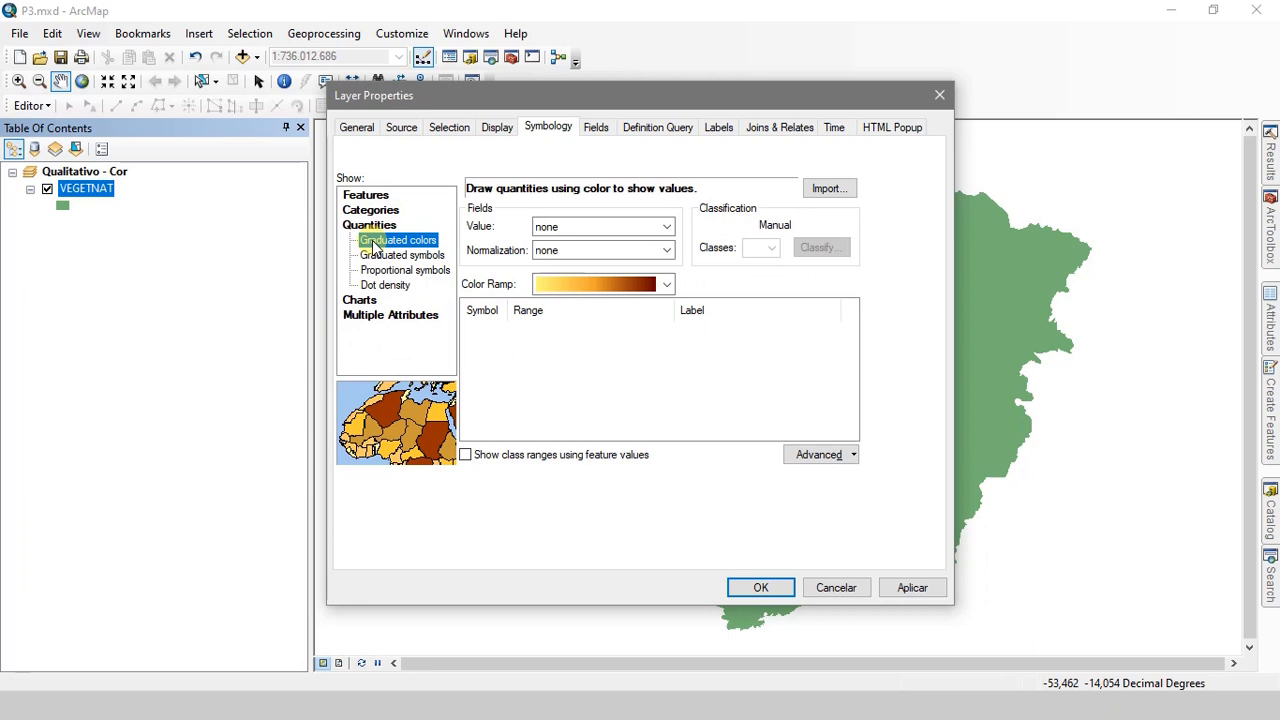
left_click(375, 256)
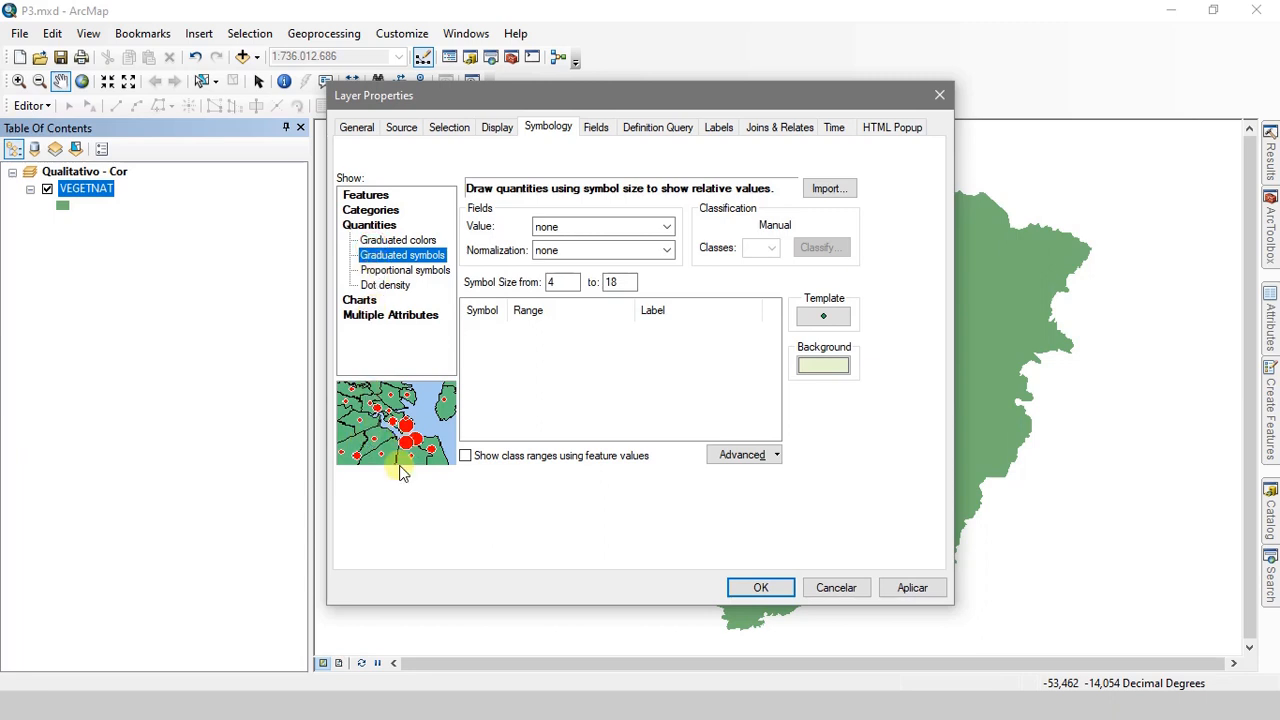
left_click(386, 272)
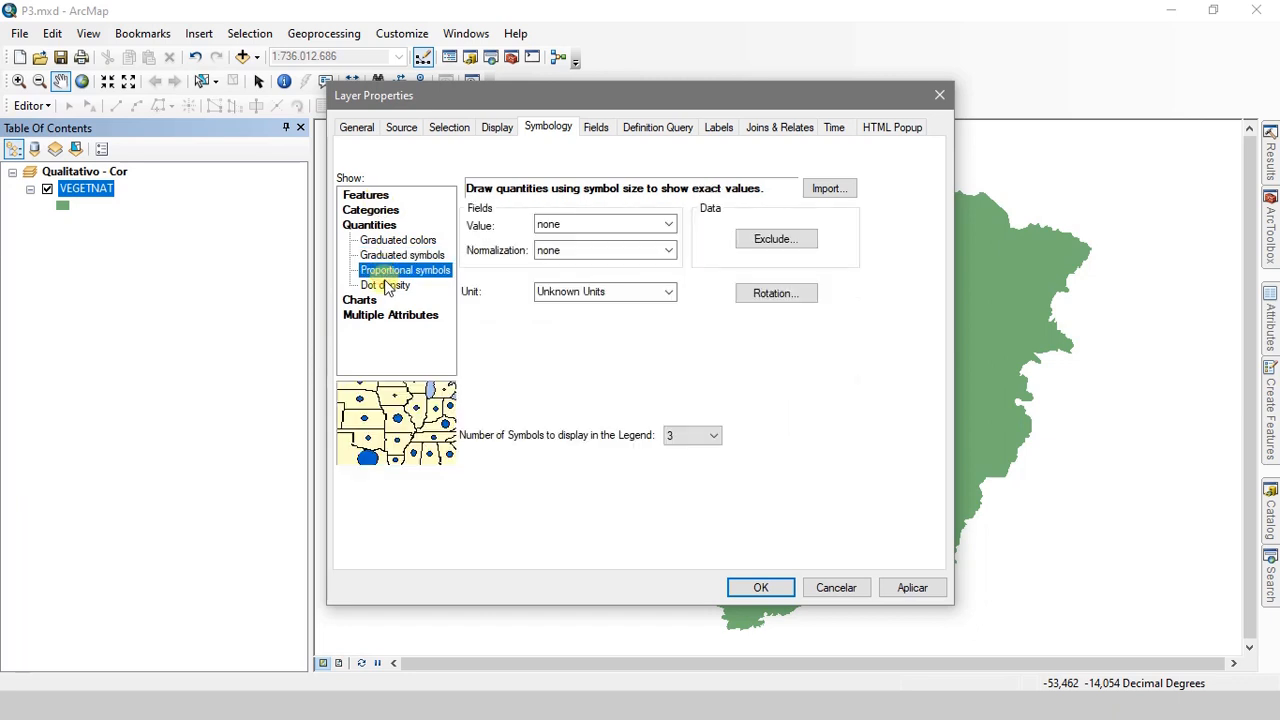
left_click(384, 287)
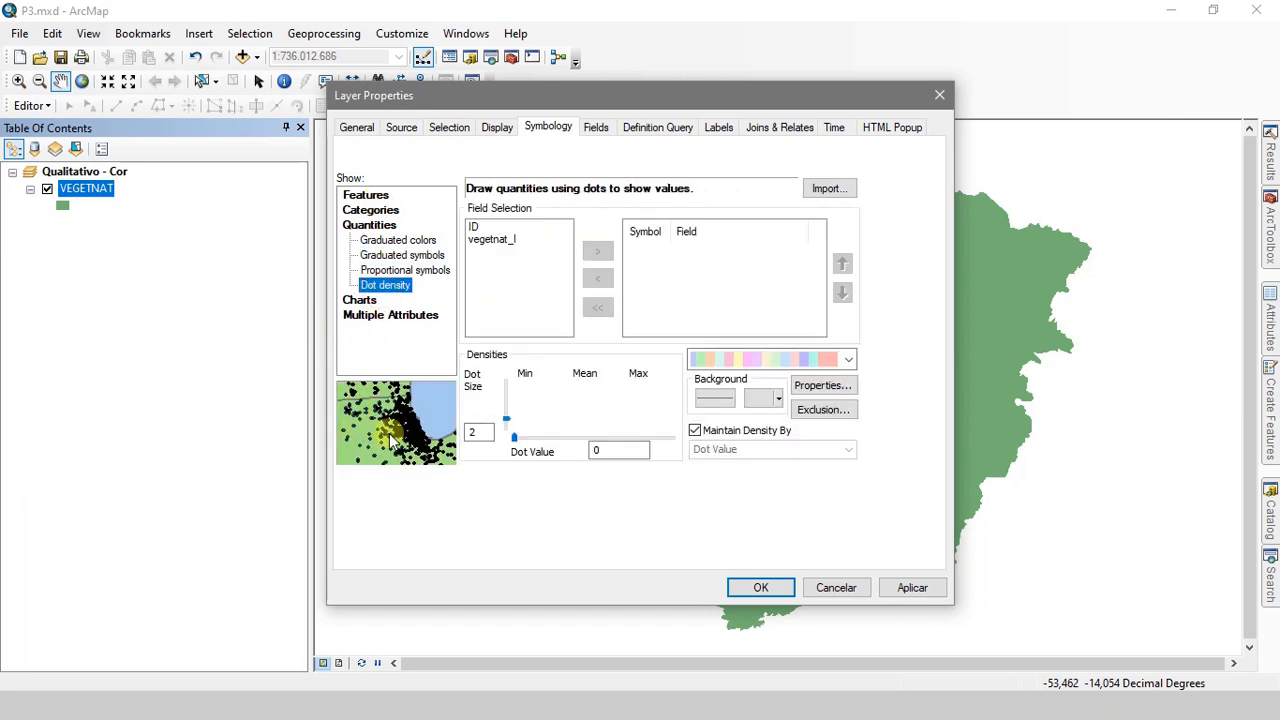
left_click(360, 304)
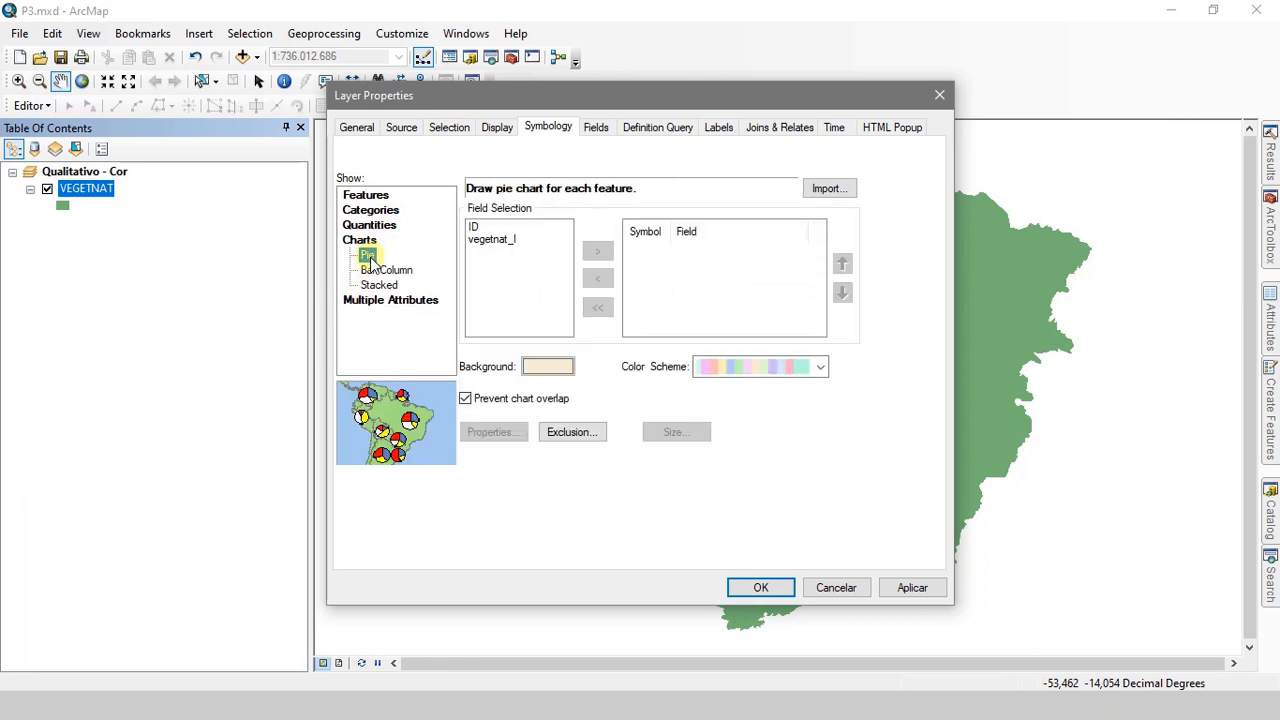
left_click(377, 270)
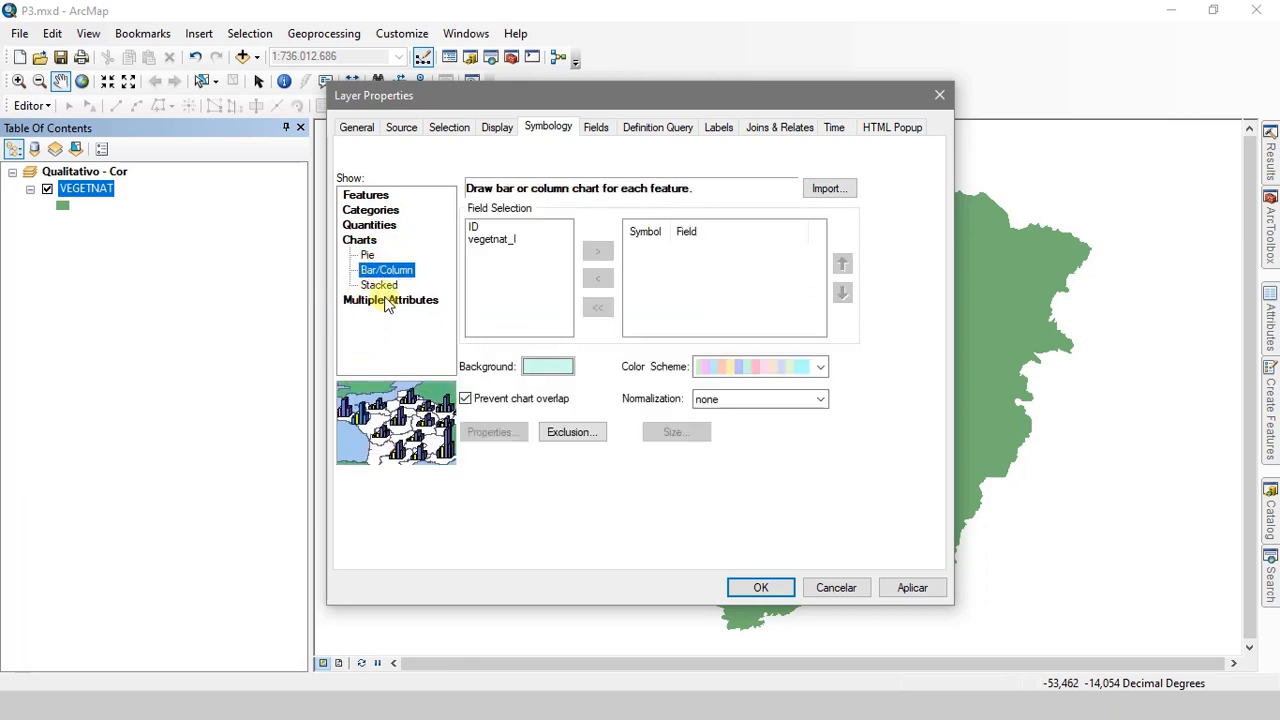
left_click(388, 286)
left_click(382, 301)
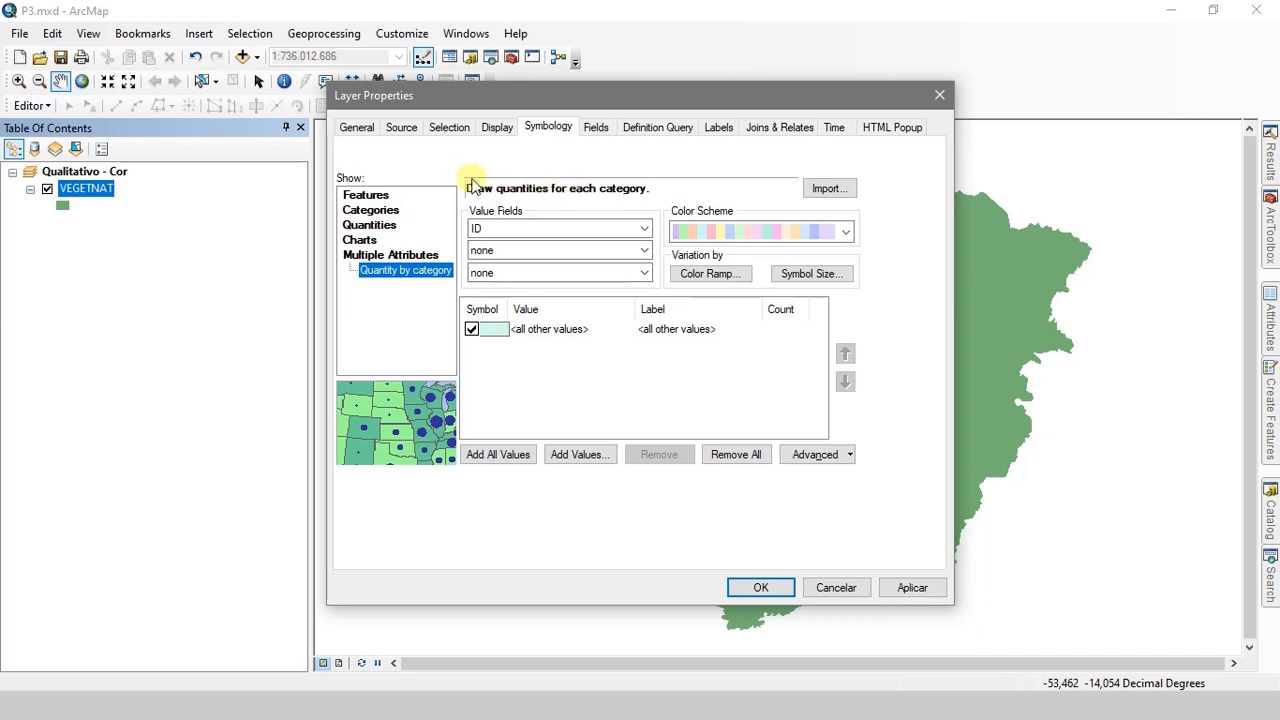
Step: Return to the single symbol option and view the Import Symbology settings, closing them without importing anything
left_click(378, 196)
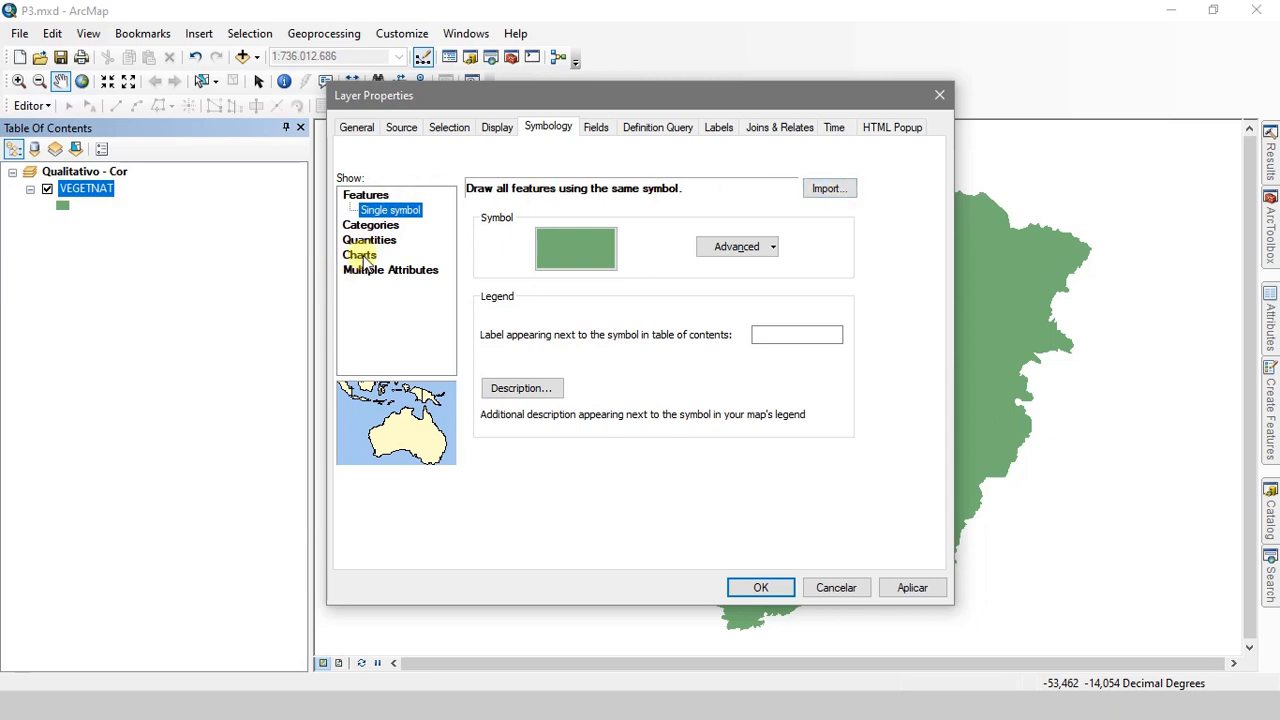
left_click(833, 192)
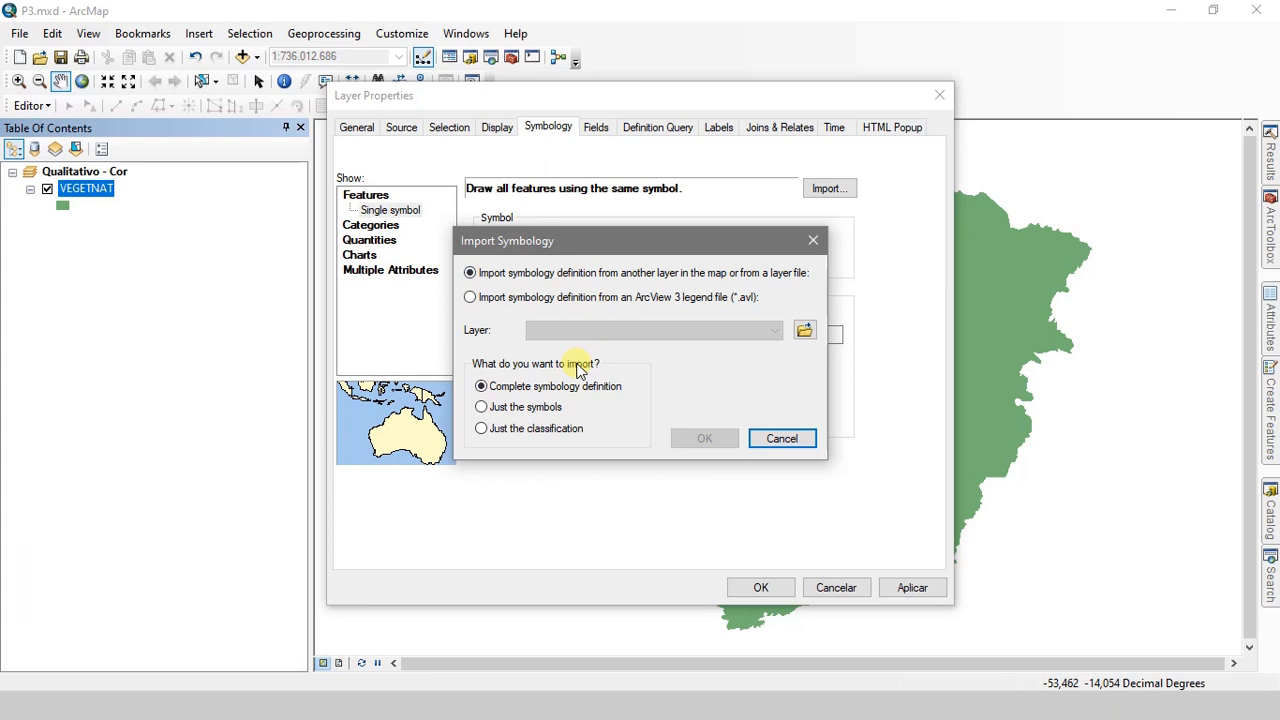
left_click(812, 241)
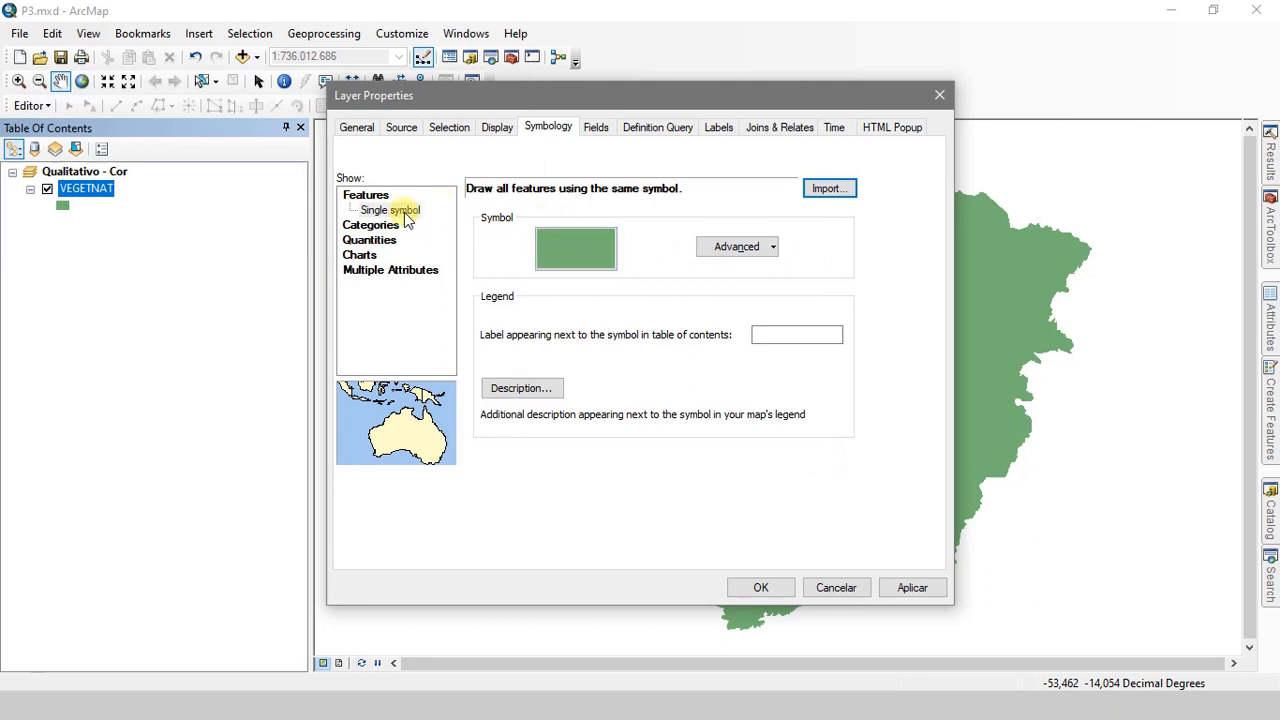
Step: Apply the predefined ESRI Lake fill symbol to all VEGETNAT features, keeping the map in view beside the dialog
left_click(588, 254)
left_click(797, 357)
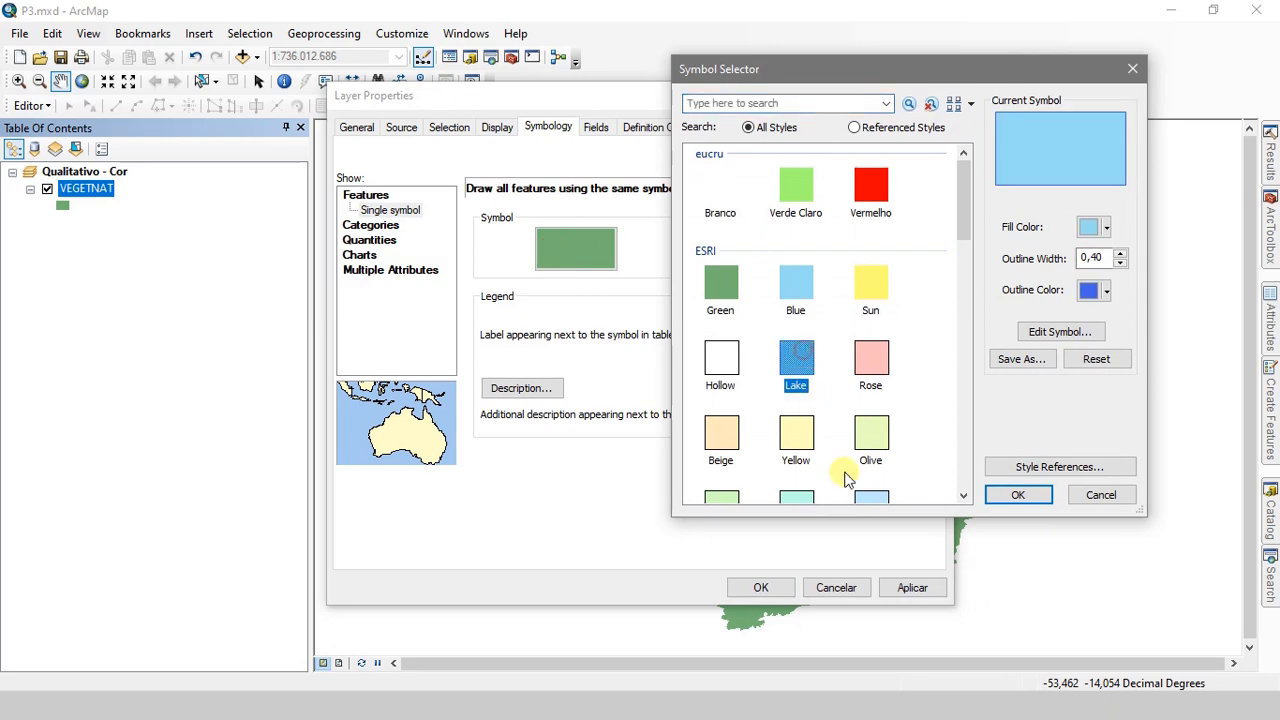
left_click(992, 495)
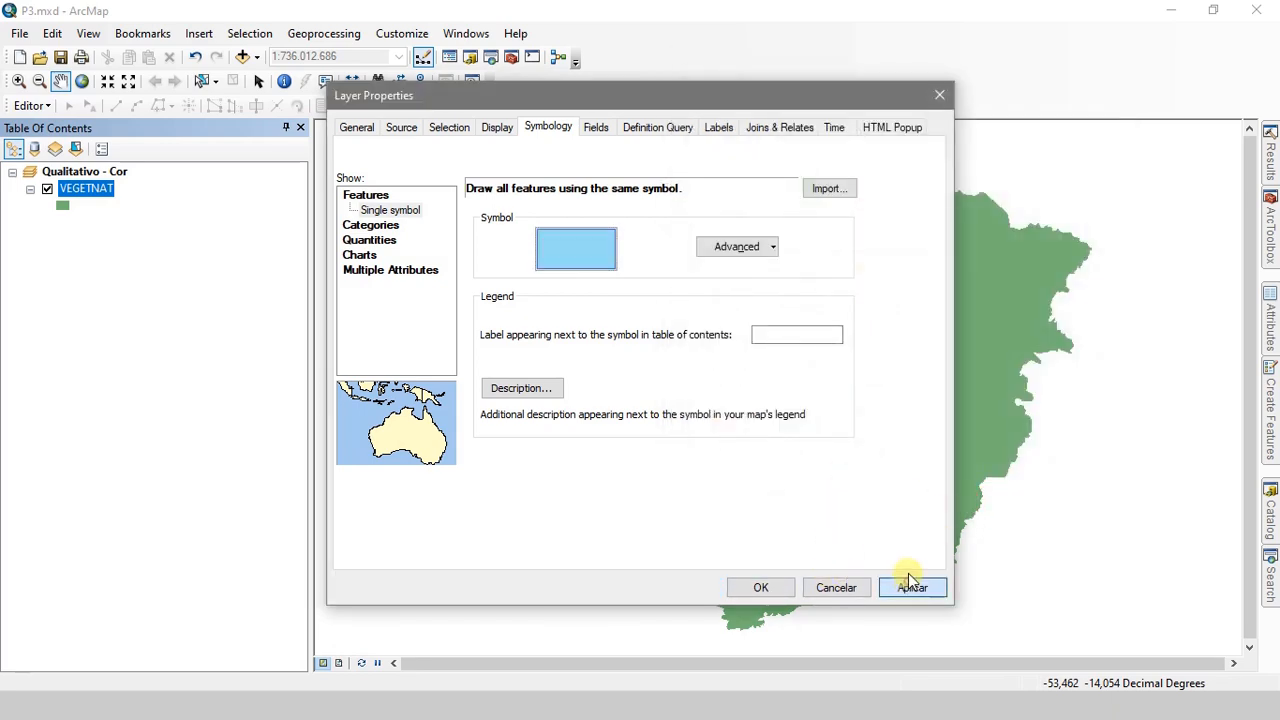
left_click_drag(671, 97, 450, 75)
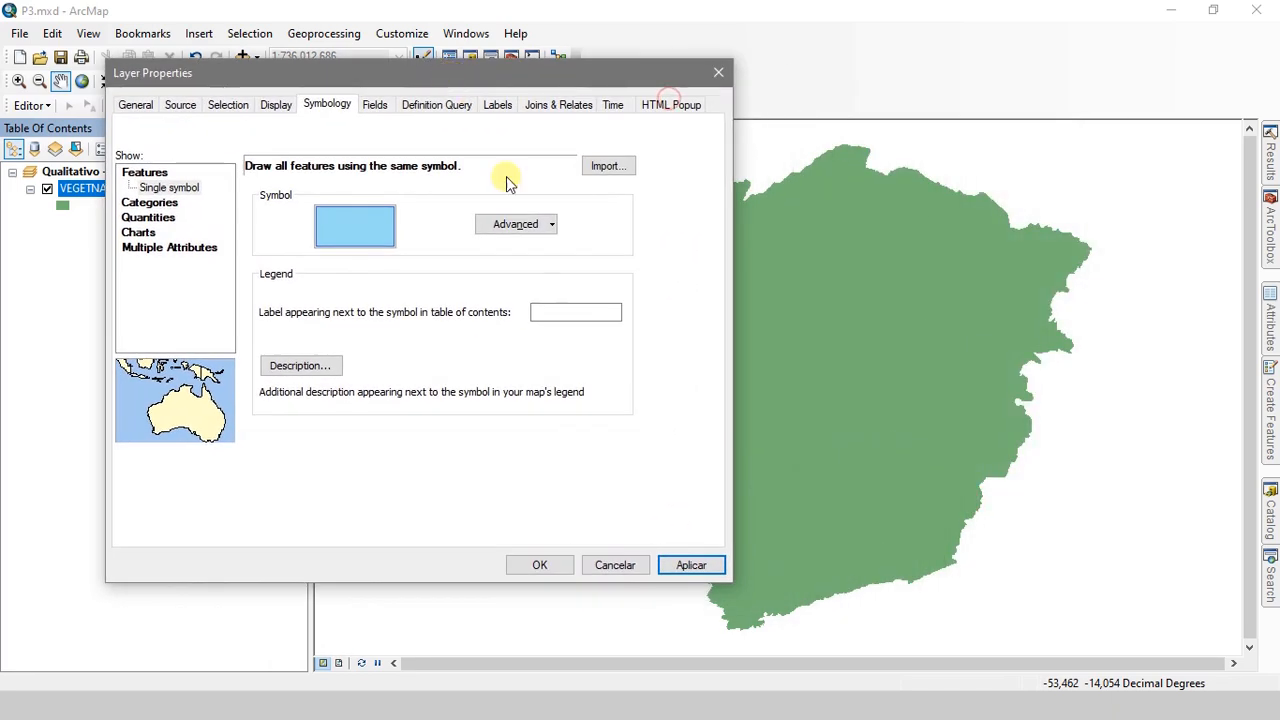
left_click(690, 565)
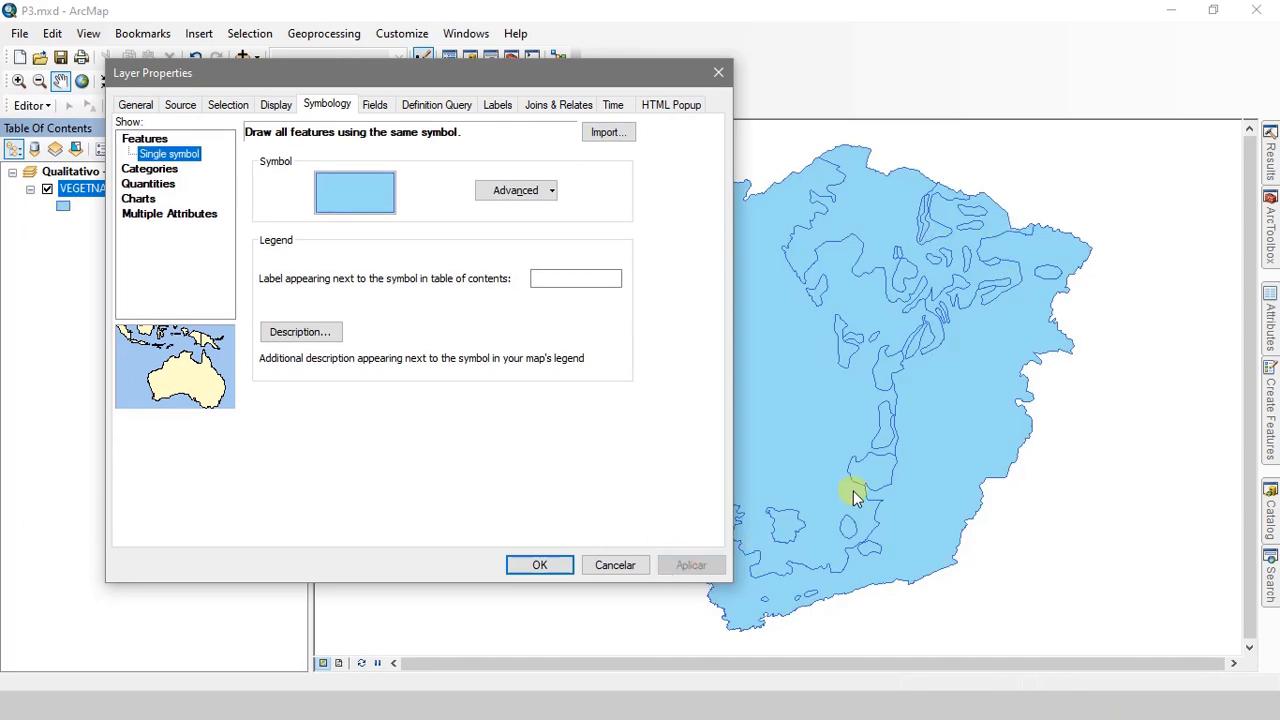
Step: View the advanced symbol options, and apply the label AA to the layer's symbol in the table of contents
left_click(548, 192)
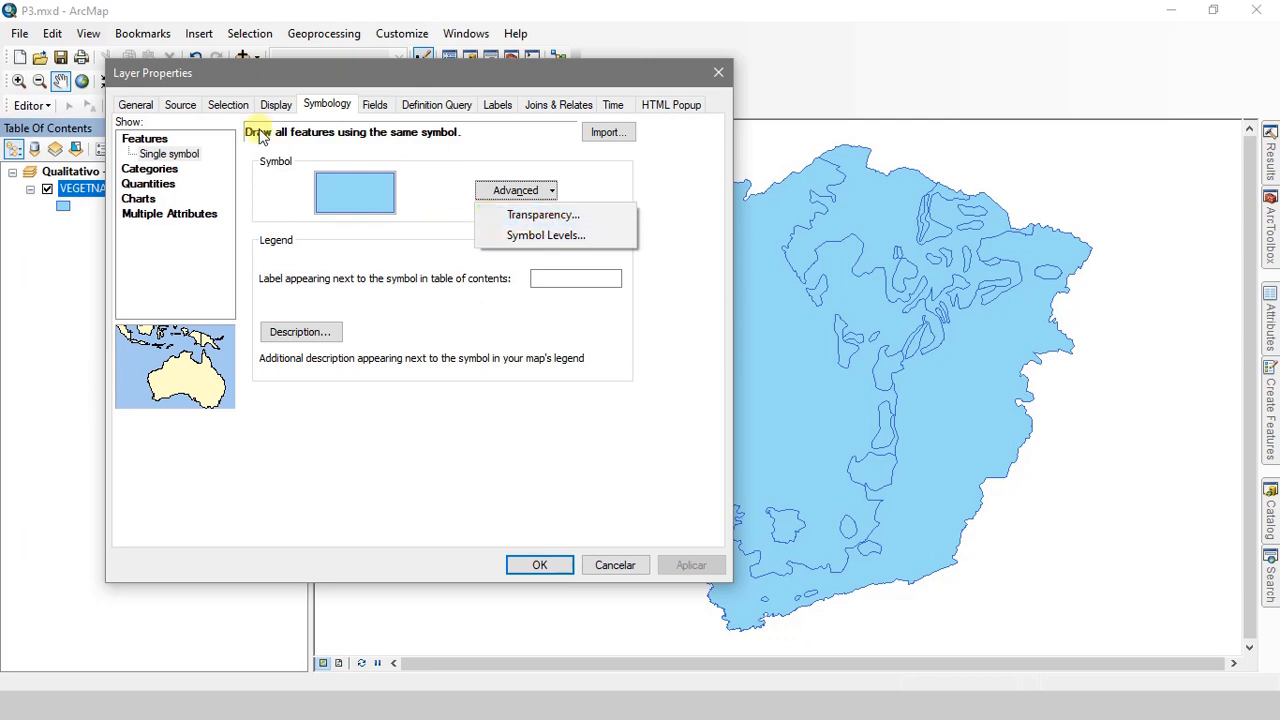
left_click(278, 255)
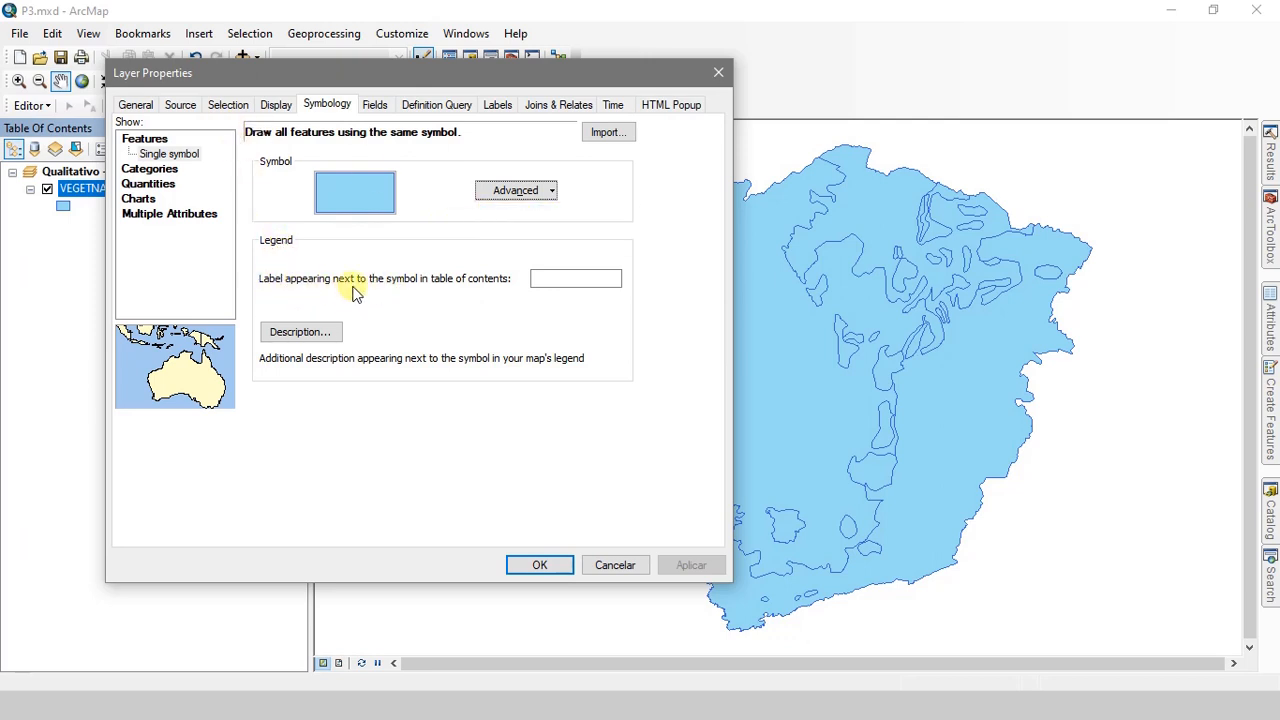
left_click(576, 280)
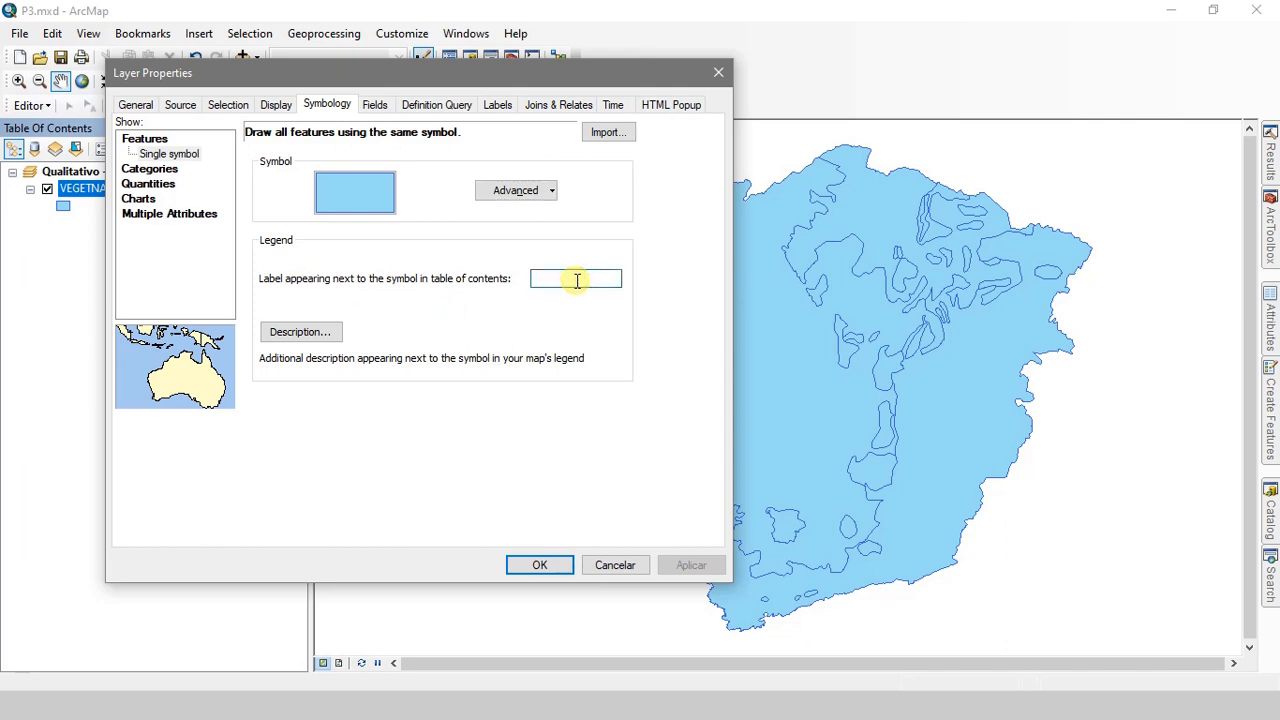
type("AA")
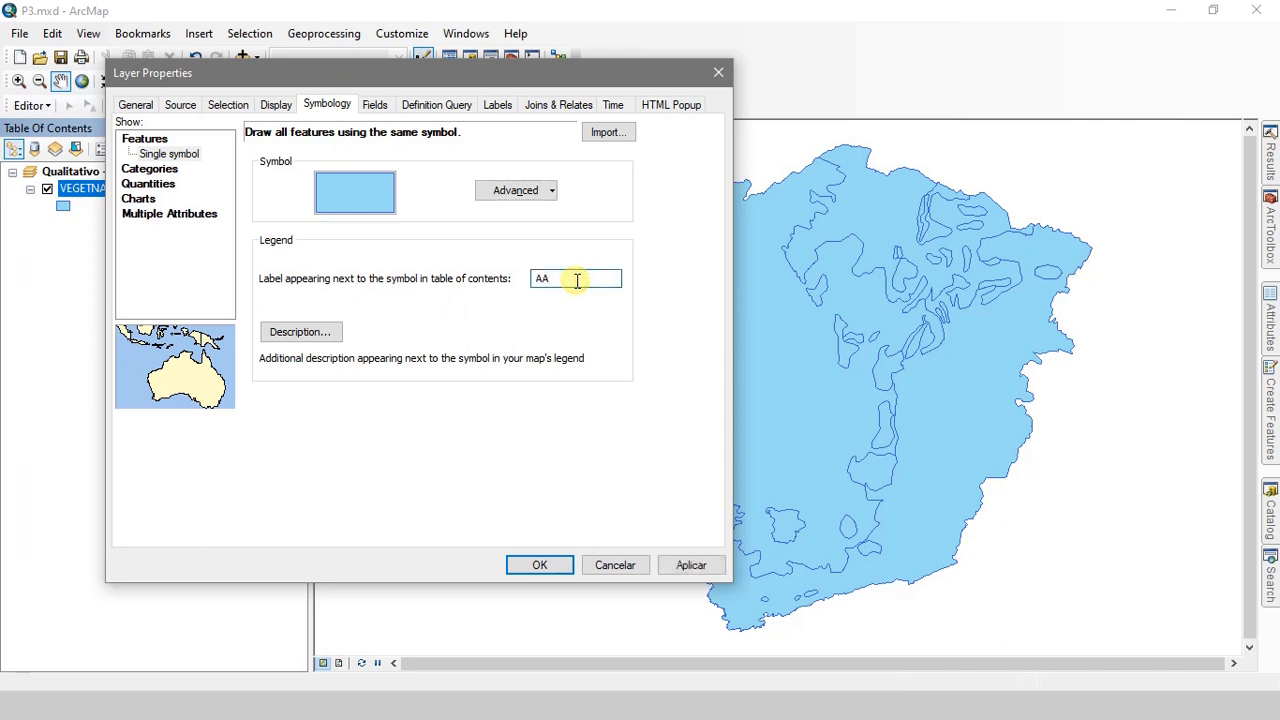
left_click(690, 565)
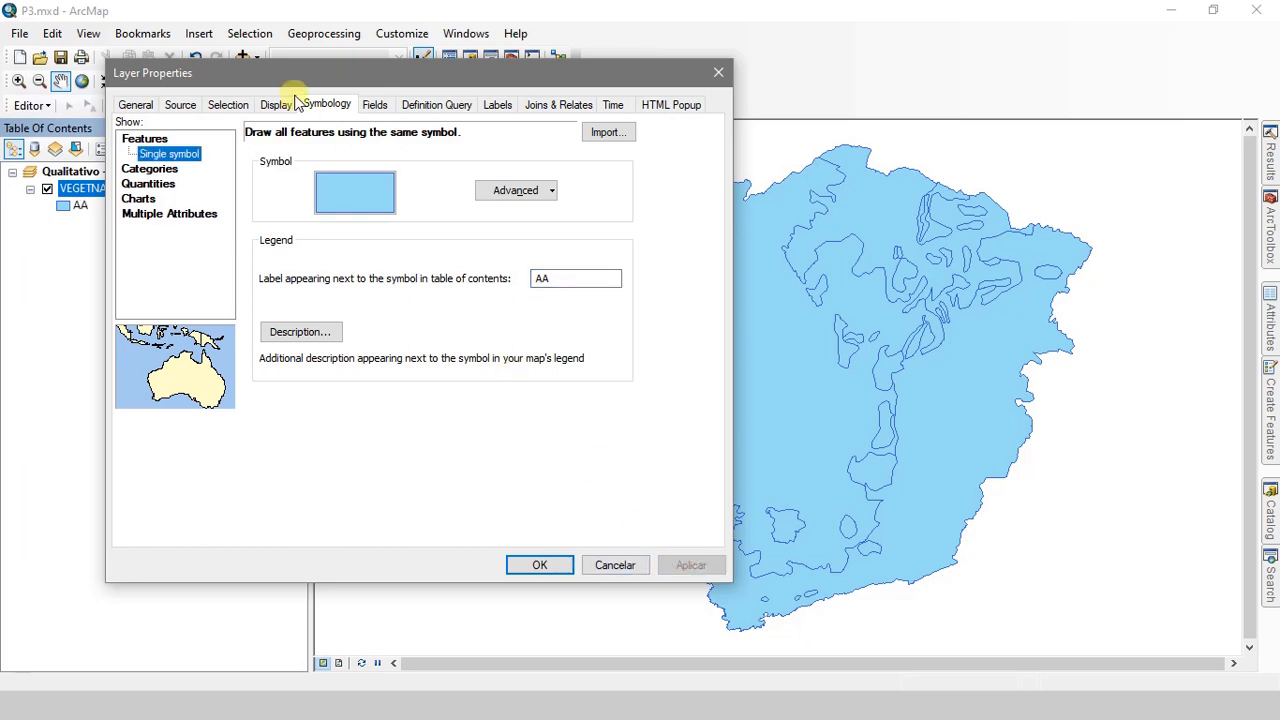
Step: Clear the symbol's label and apply the change, and view the legend description editor without entering any text
left_click_drag(294, 77, 423, 147)
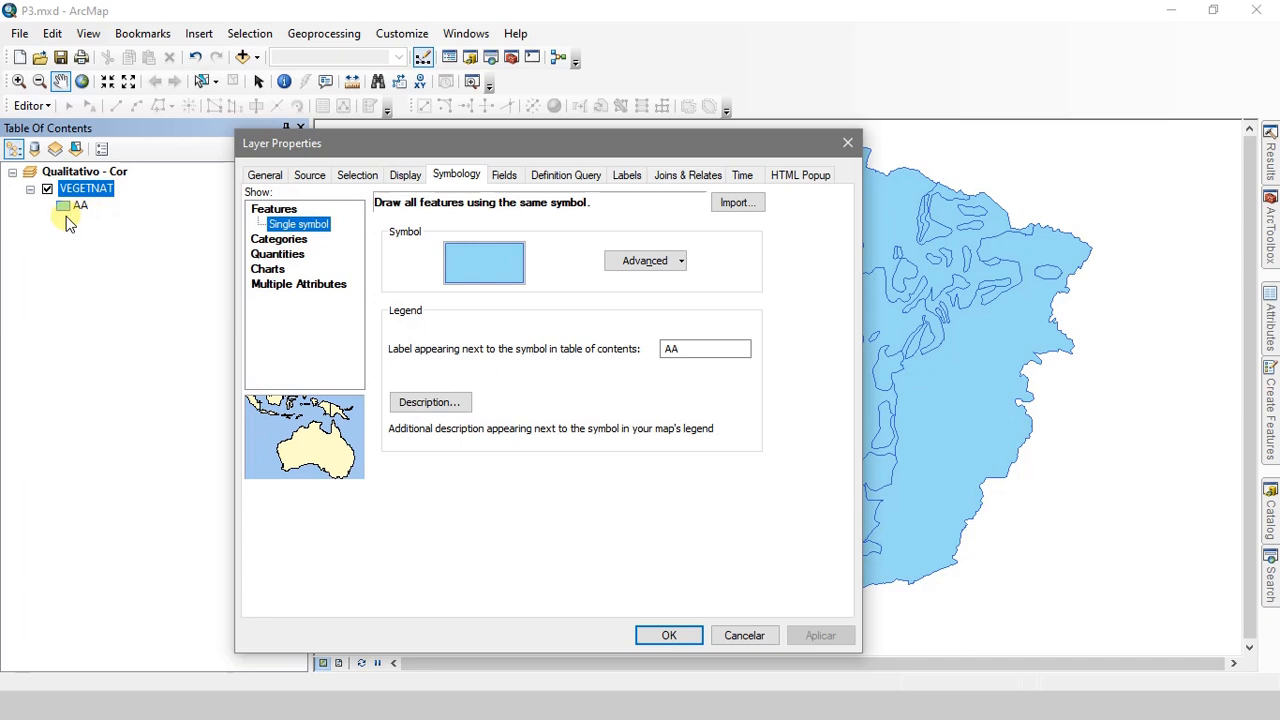
double_click(668, 349)
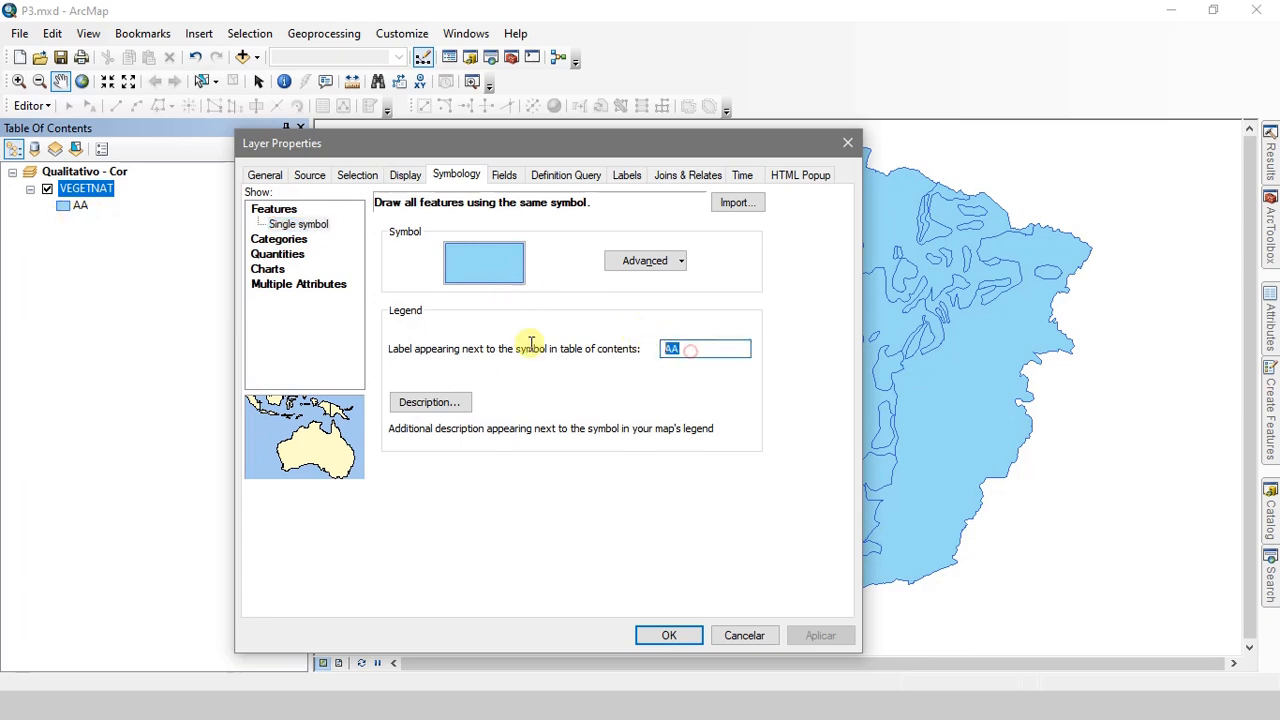
key("Delete")
left_click(805, 638)
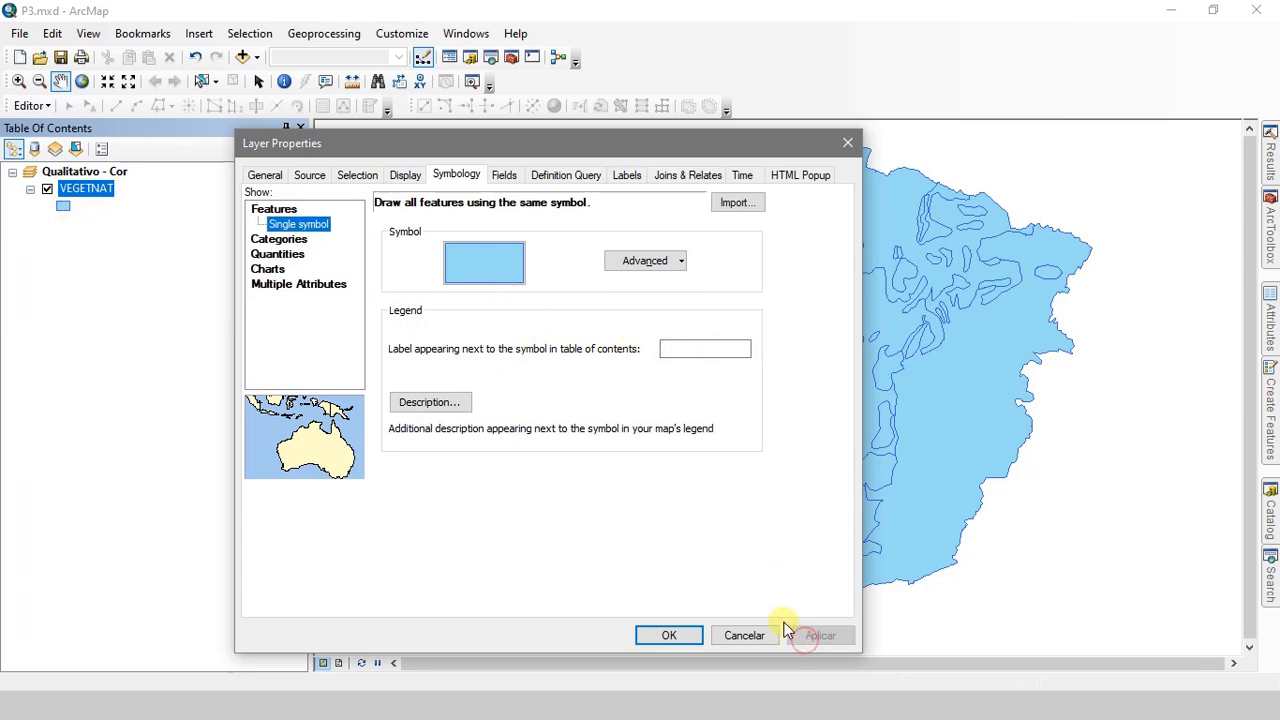
left_click(443, 413)
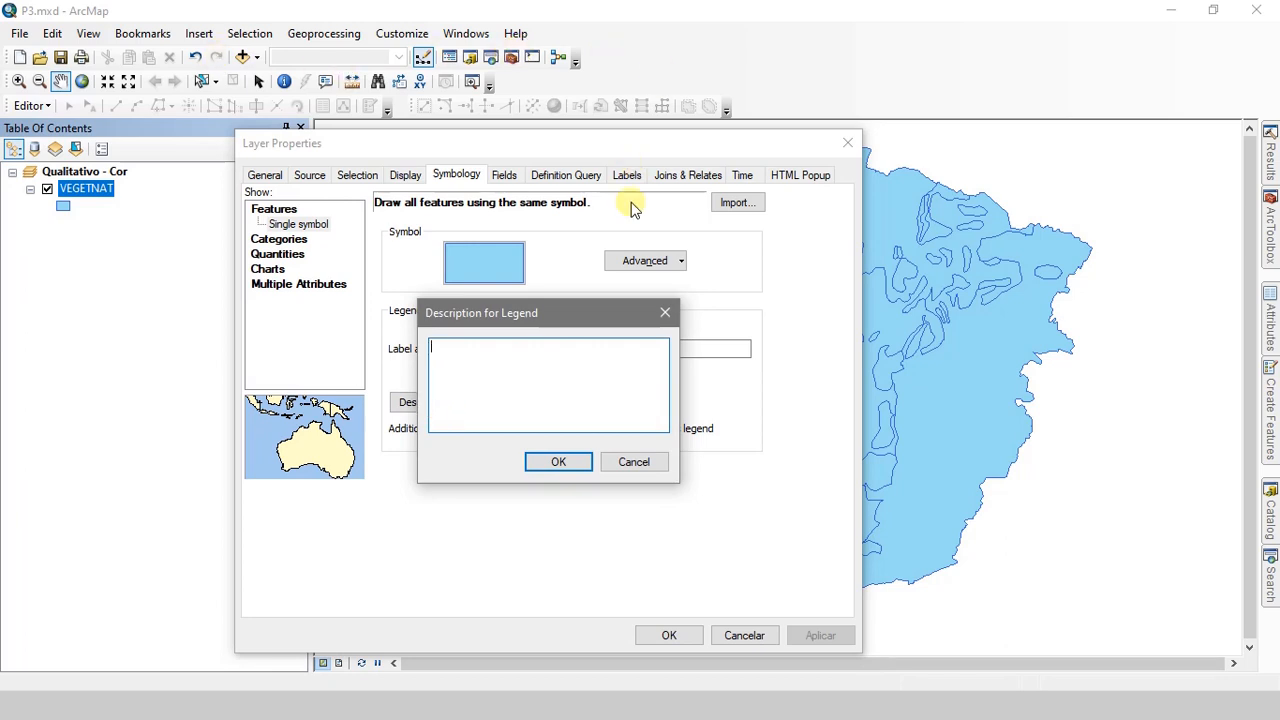
left_click(667, 309)
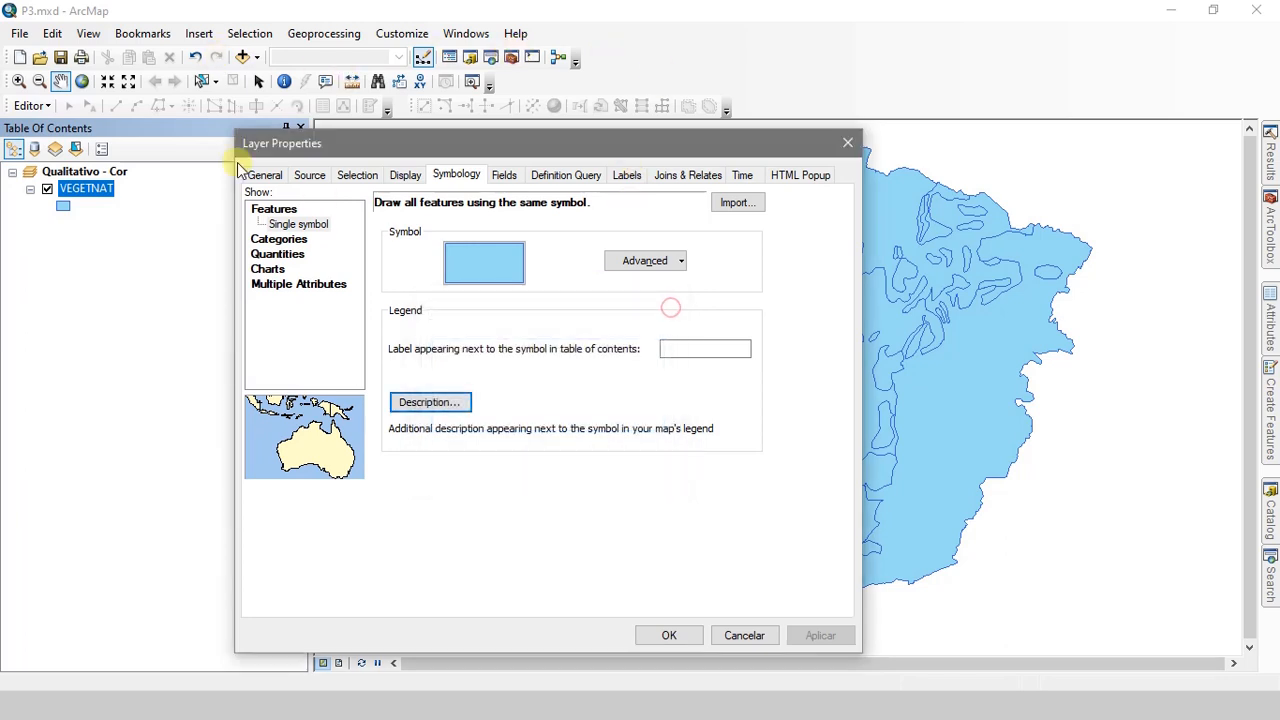
Step: Choose Unique values under Categories for the VEGETNAT layer and browse the available colour ramps
left_click(286, 239)
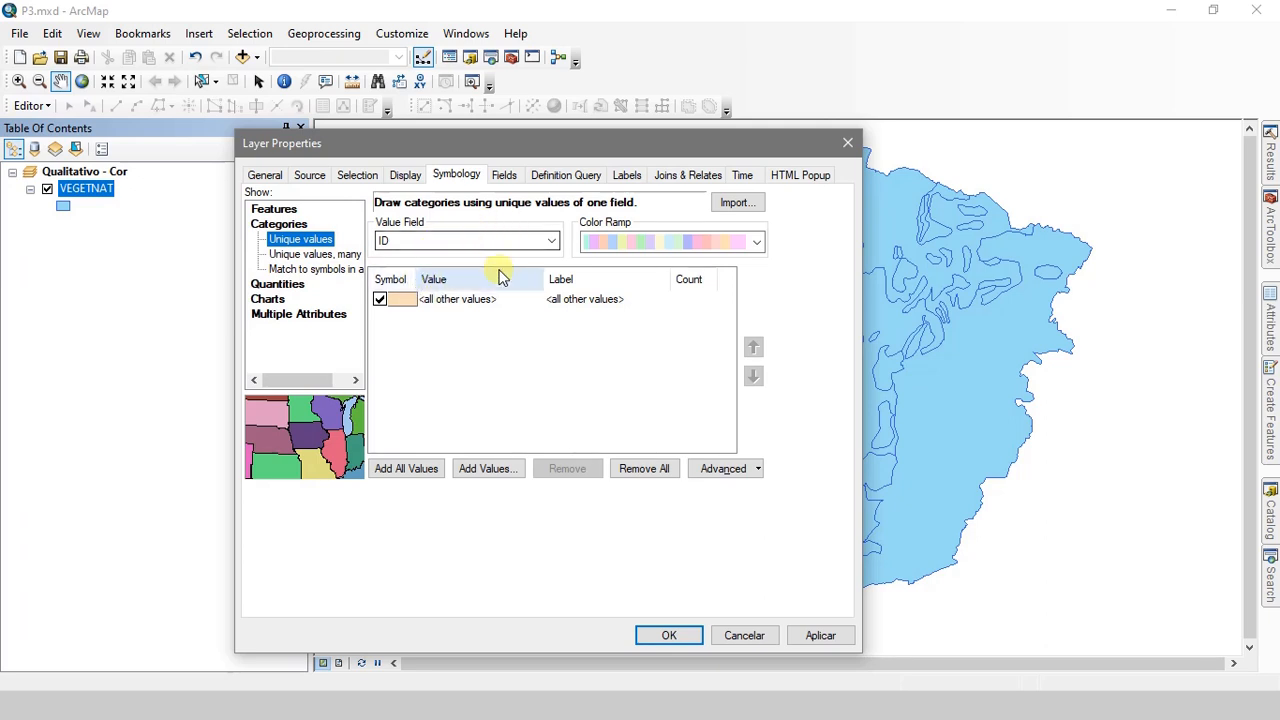
left_click(635, 245)
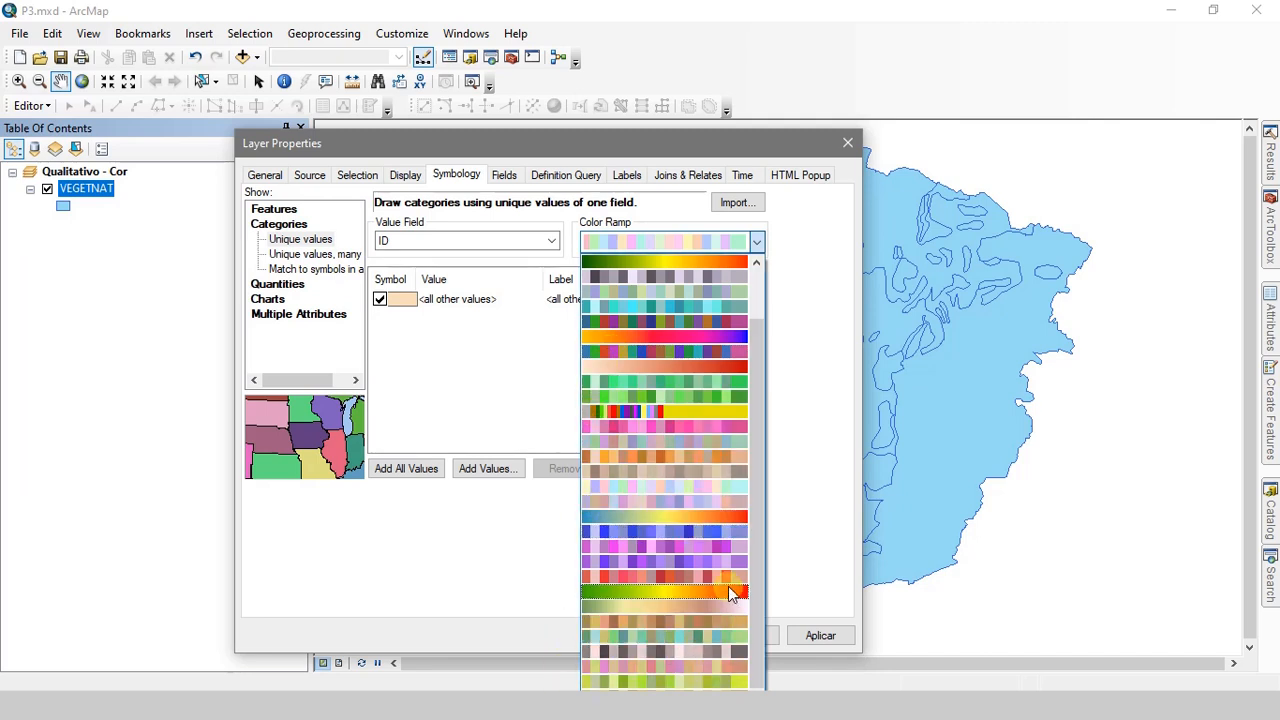
scroll(728, 590, "up", 2)
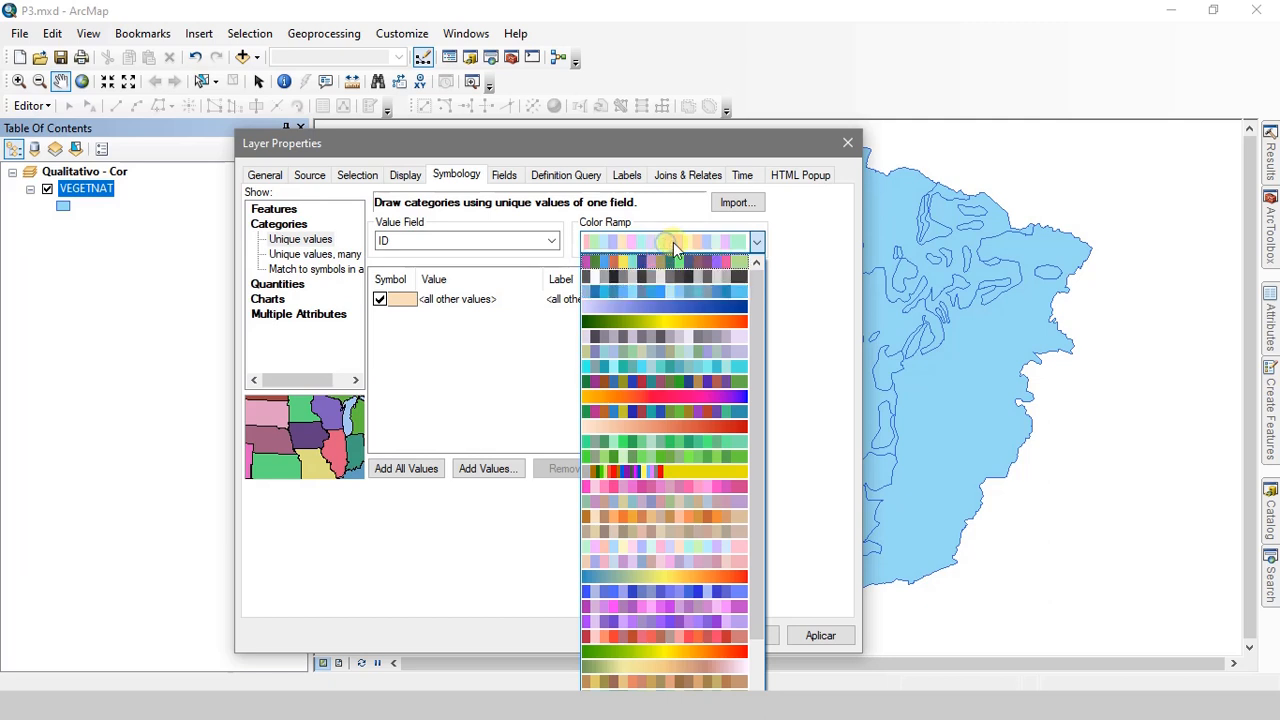
left_click(825, 243)
Step: Show the colour ramps by name instead of graphically, browse the names, and restore the graphic view
right_click(699, 245)
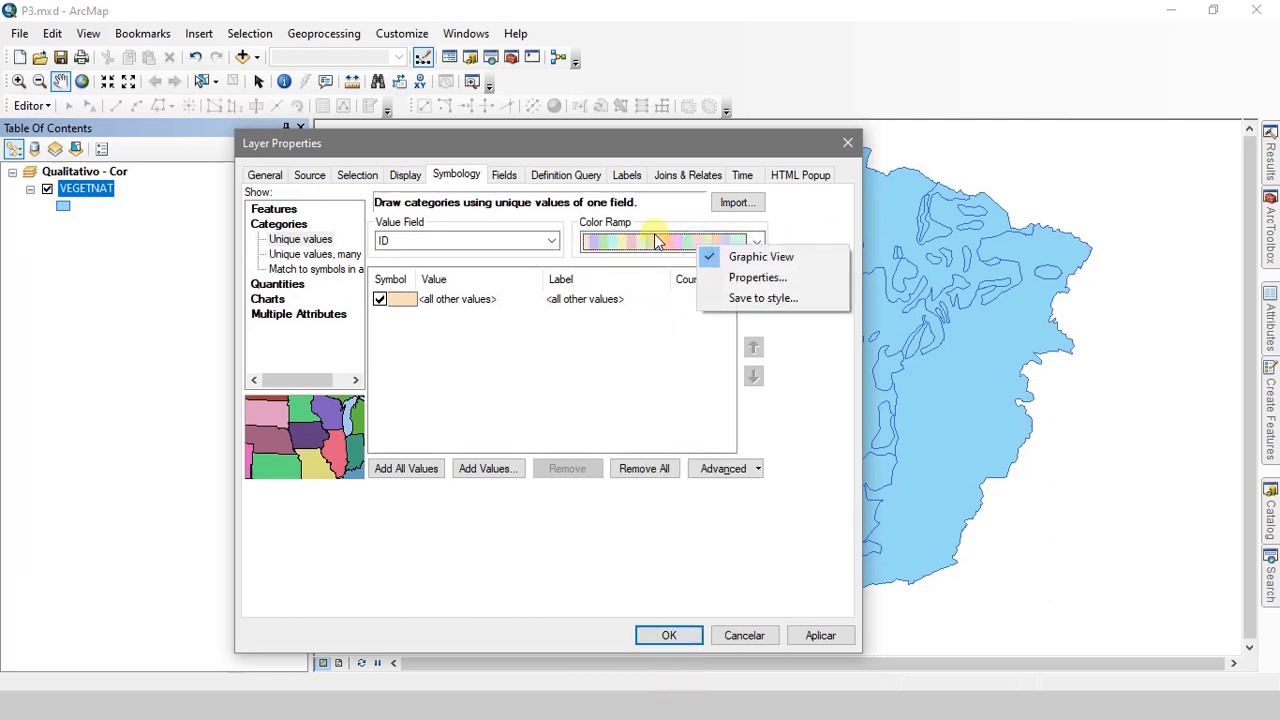
left_click(712, 256)
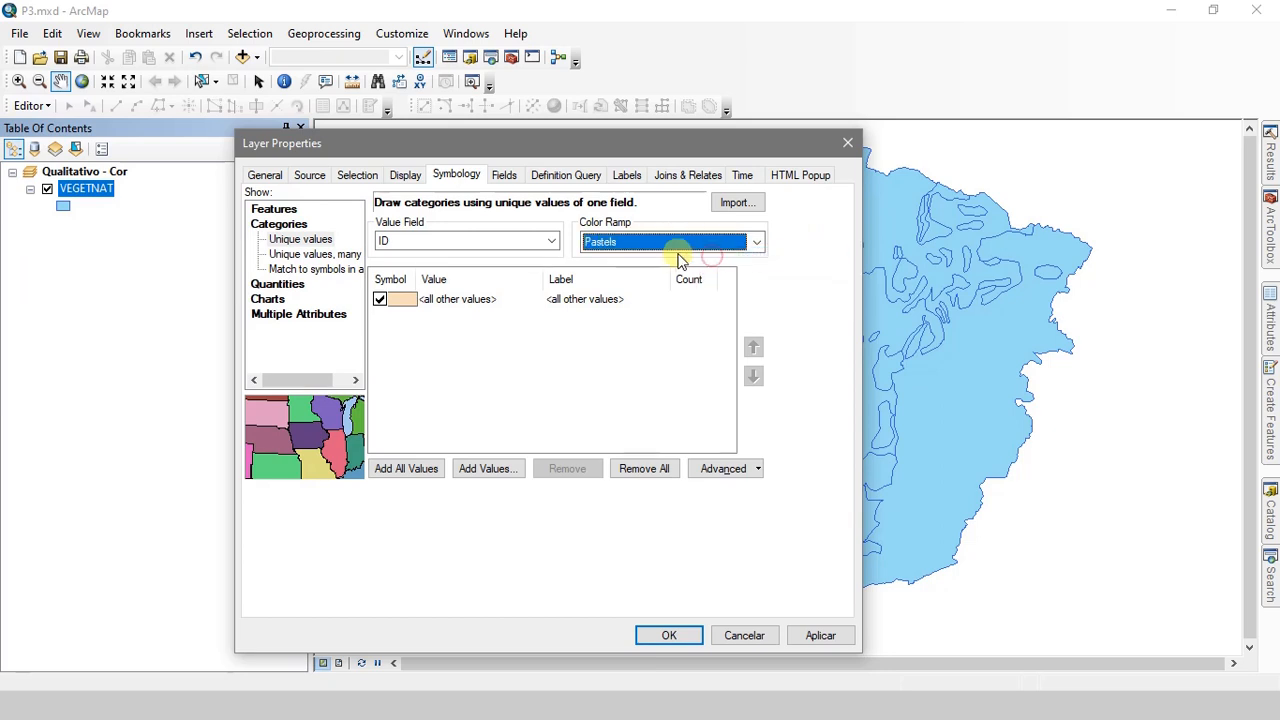
left_click(757, 241)
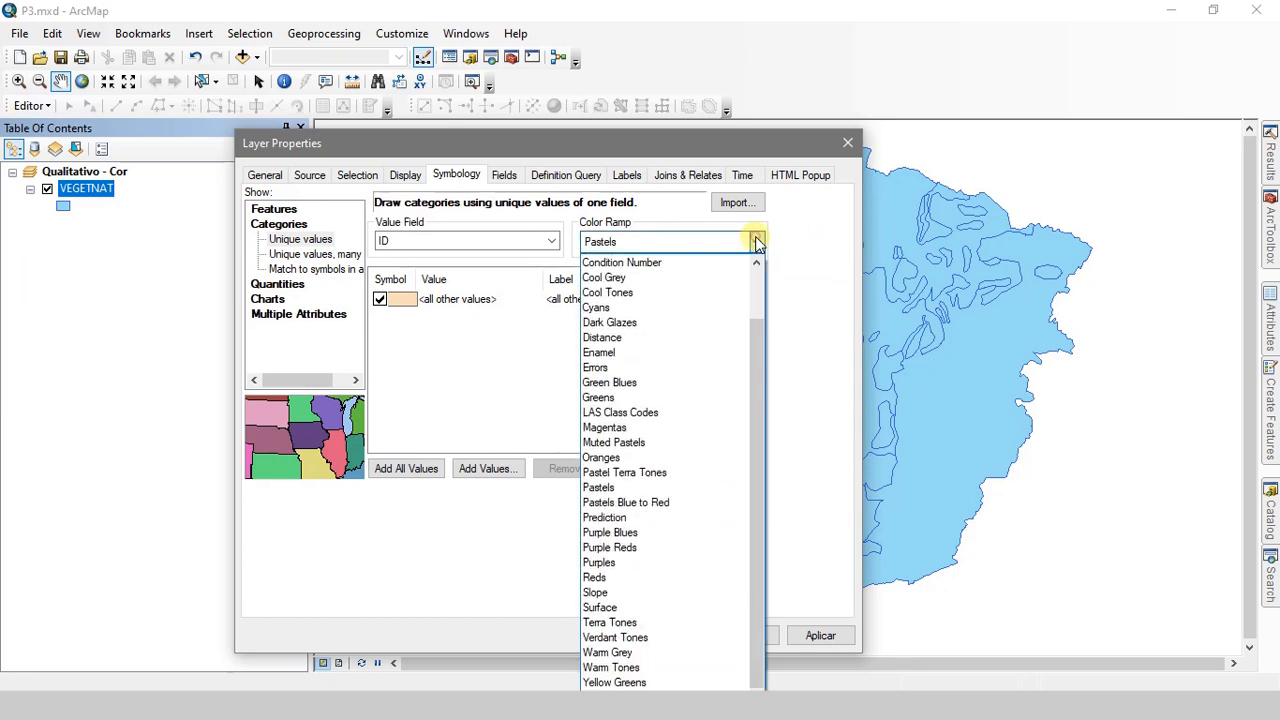
scroll(745, 395, "up", 2)
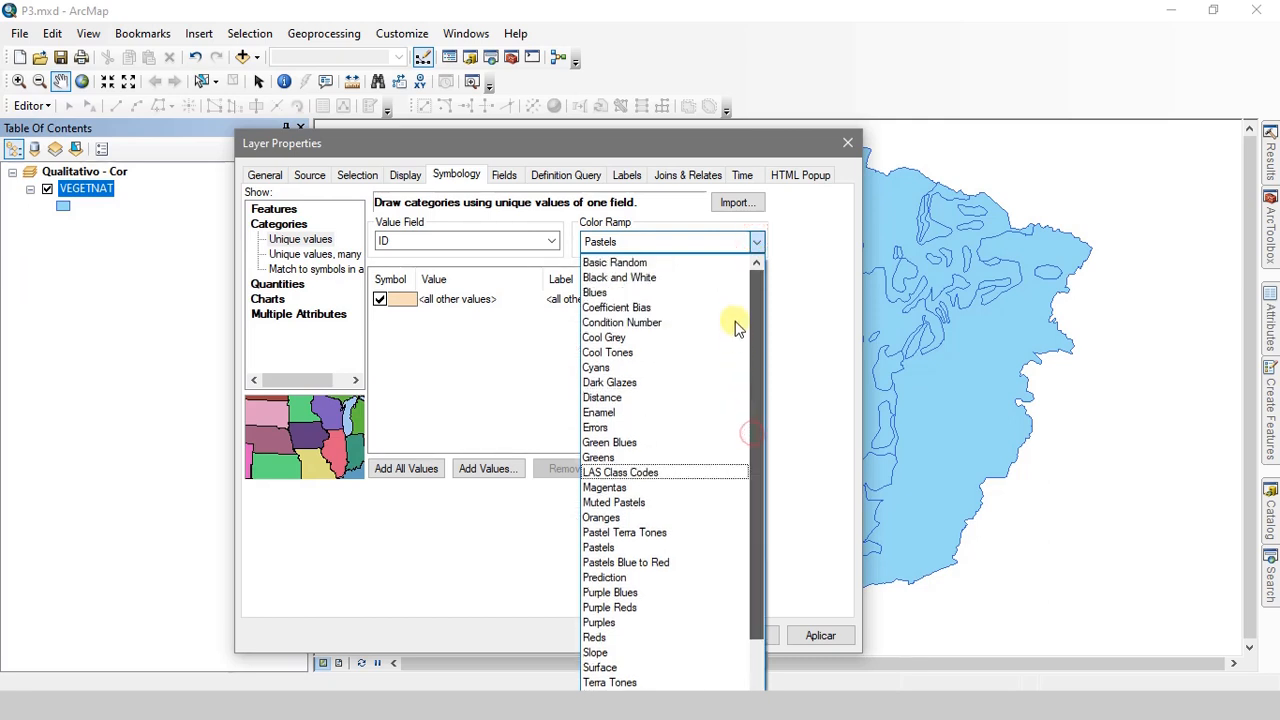
left_click(695, 245)
right_click(690, 250)
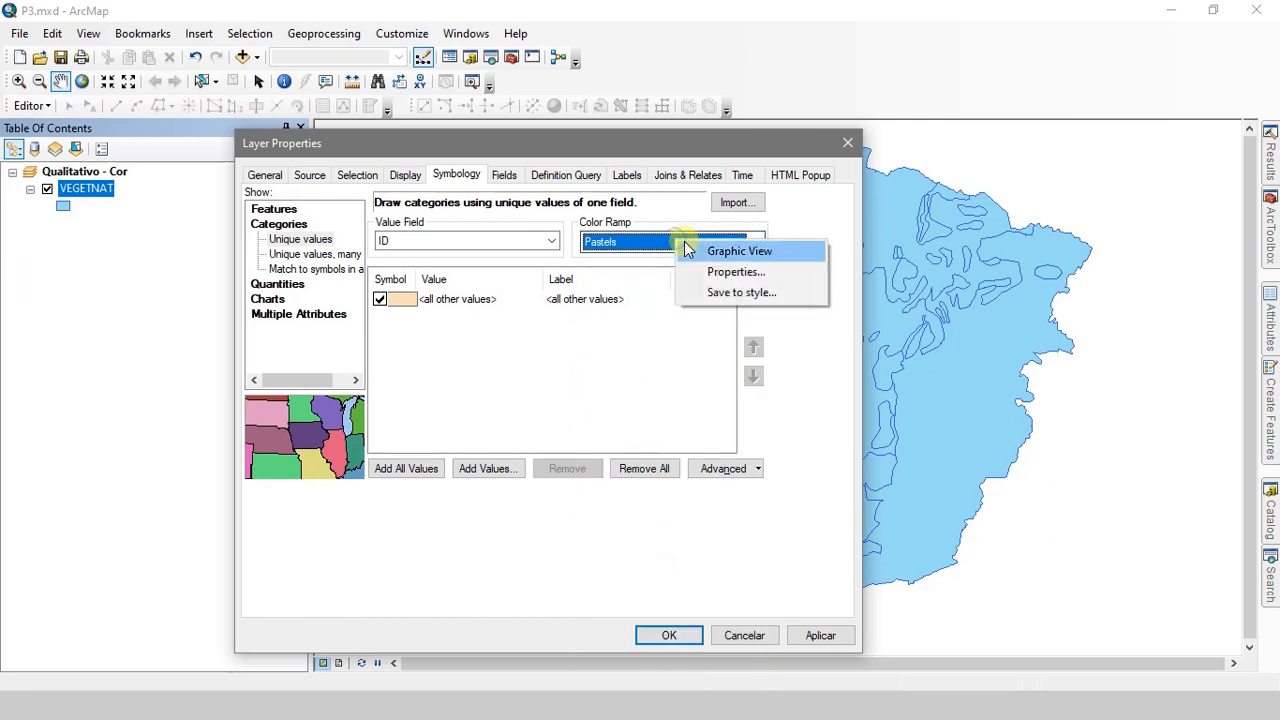
left_click(695, 253)
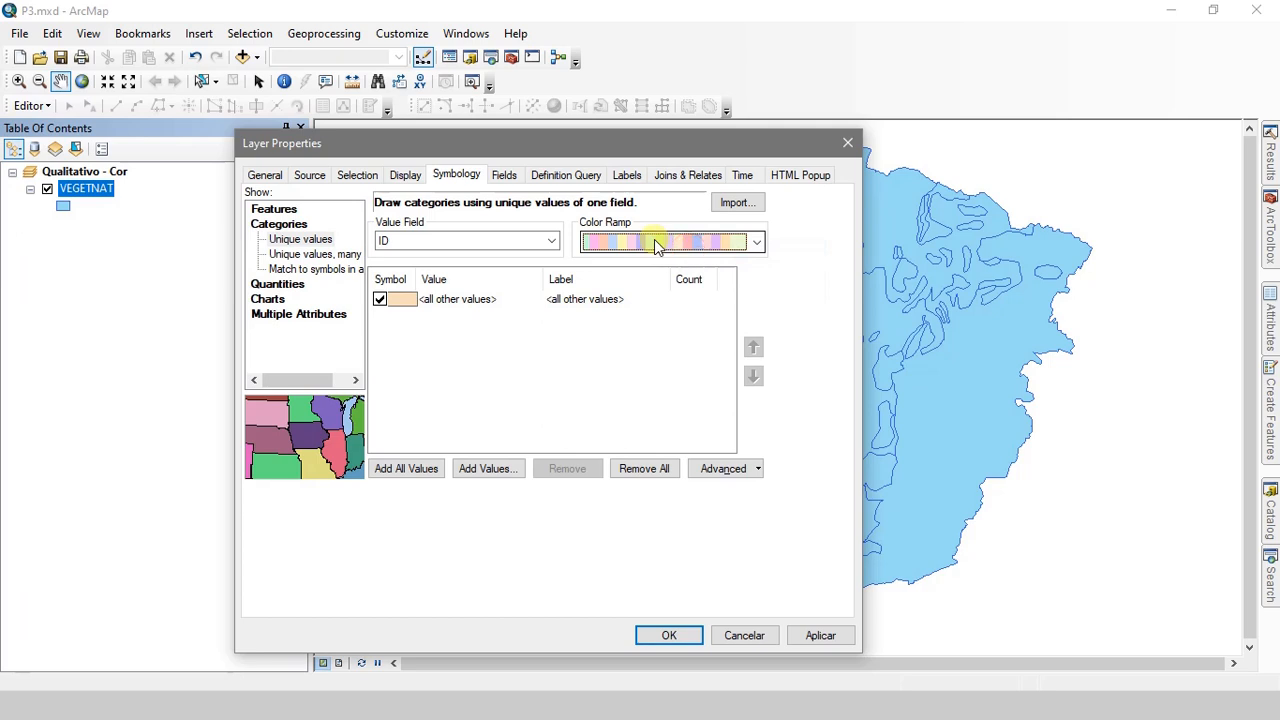
Step: View the colour ramp's range properties and the form for saving it to a style, closing both without changes
right_click(657, 245)
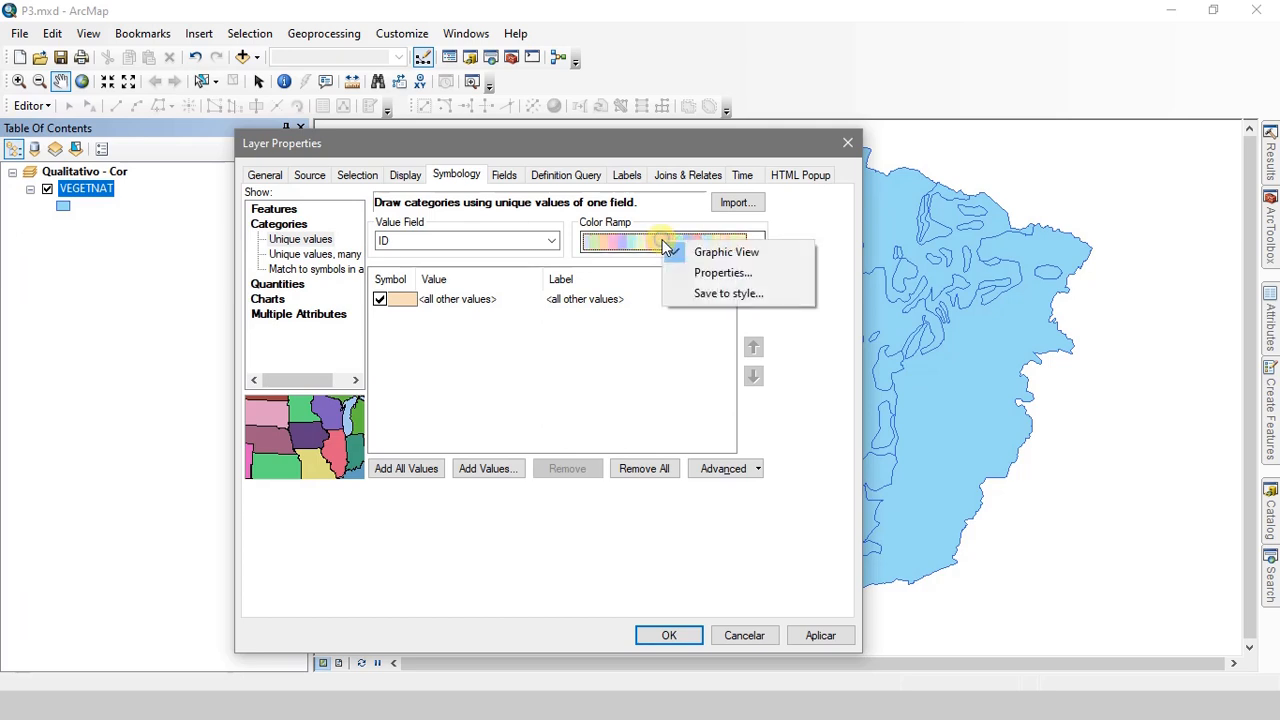
left_click(700, 274)
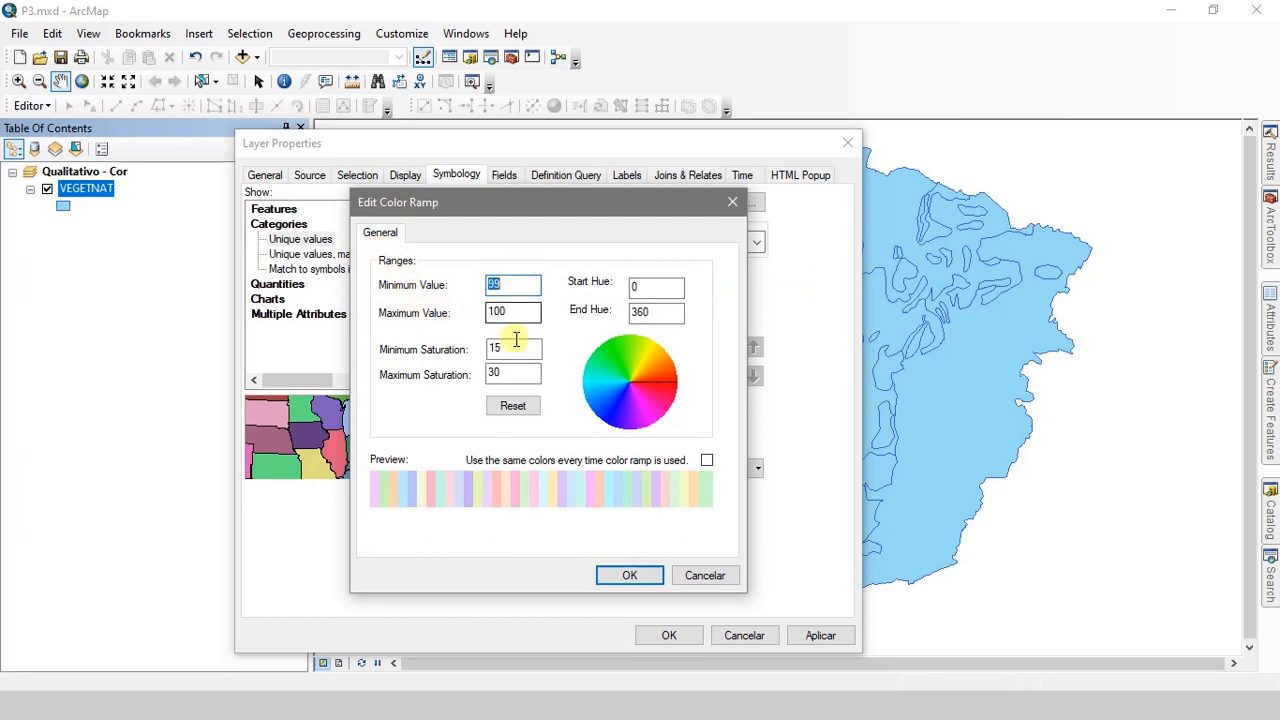
left_click(744, 205)
right_click(722, 241)
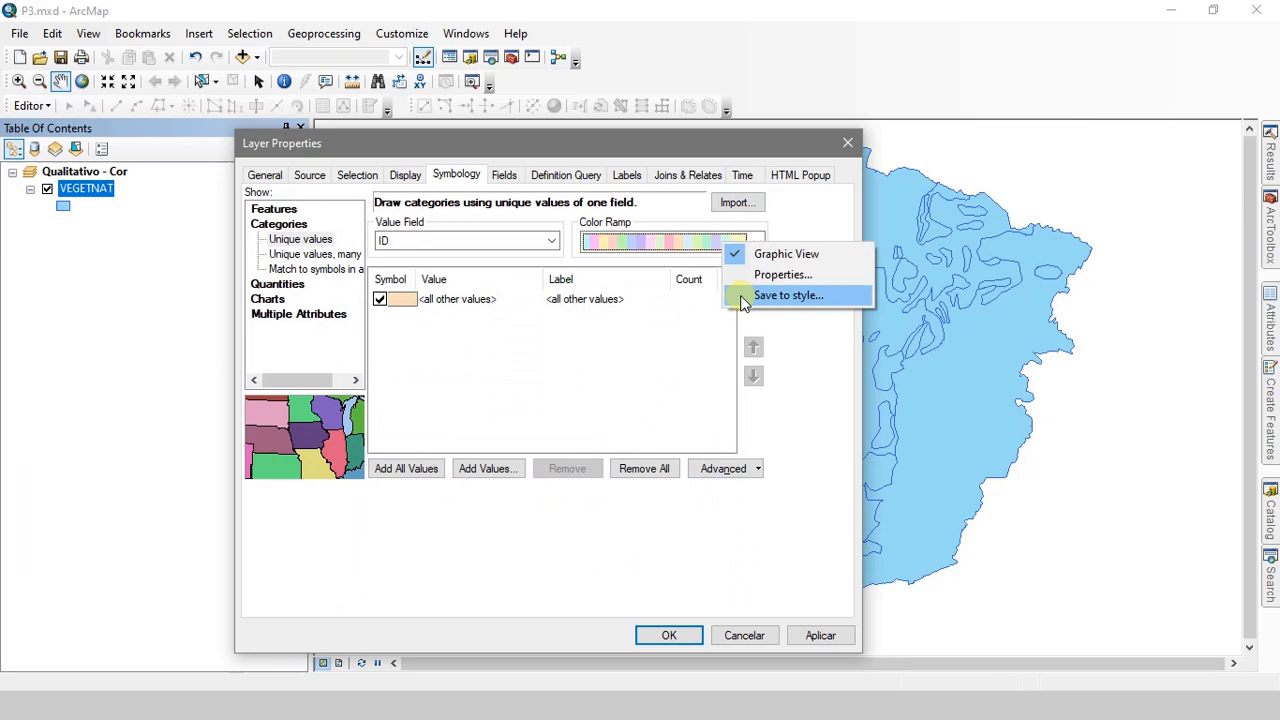
left_click(743, 296)
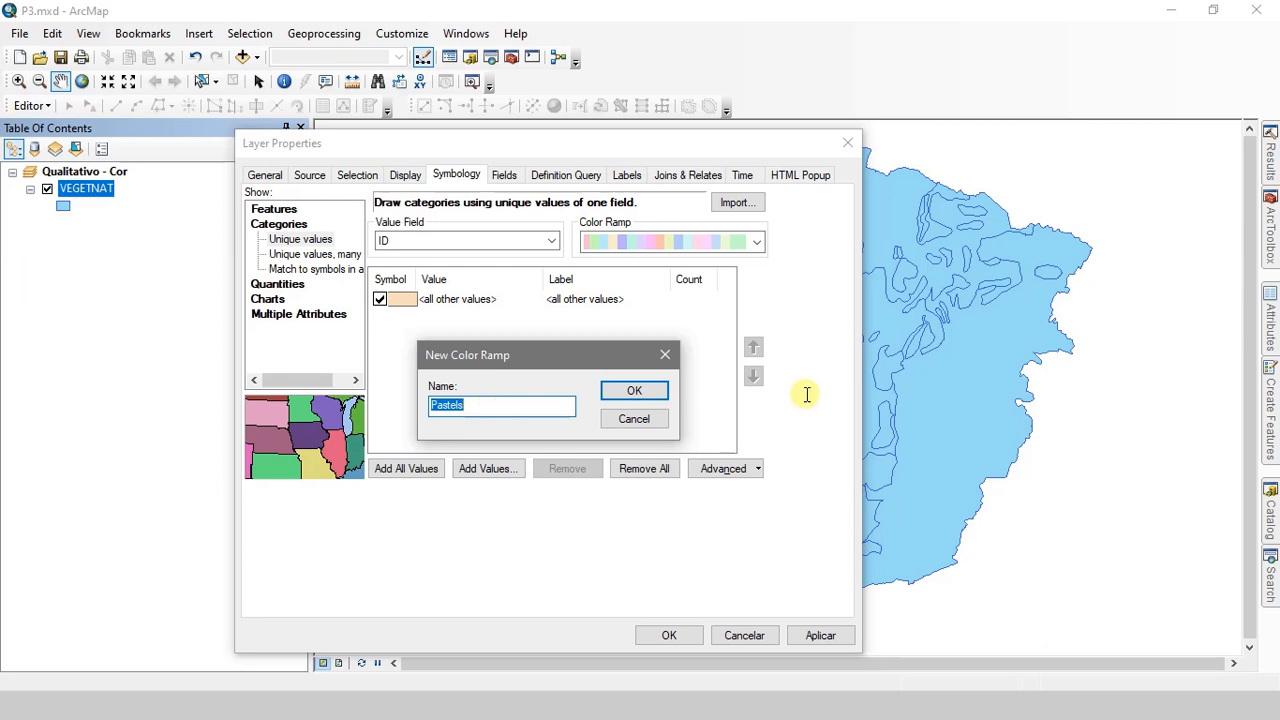
left_click(666, 355)
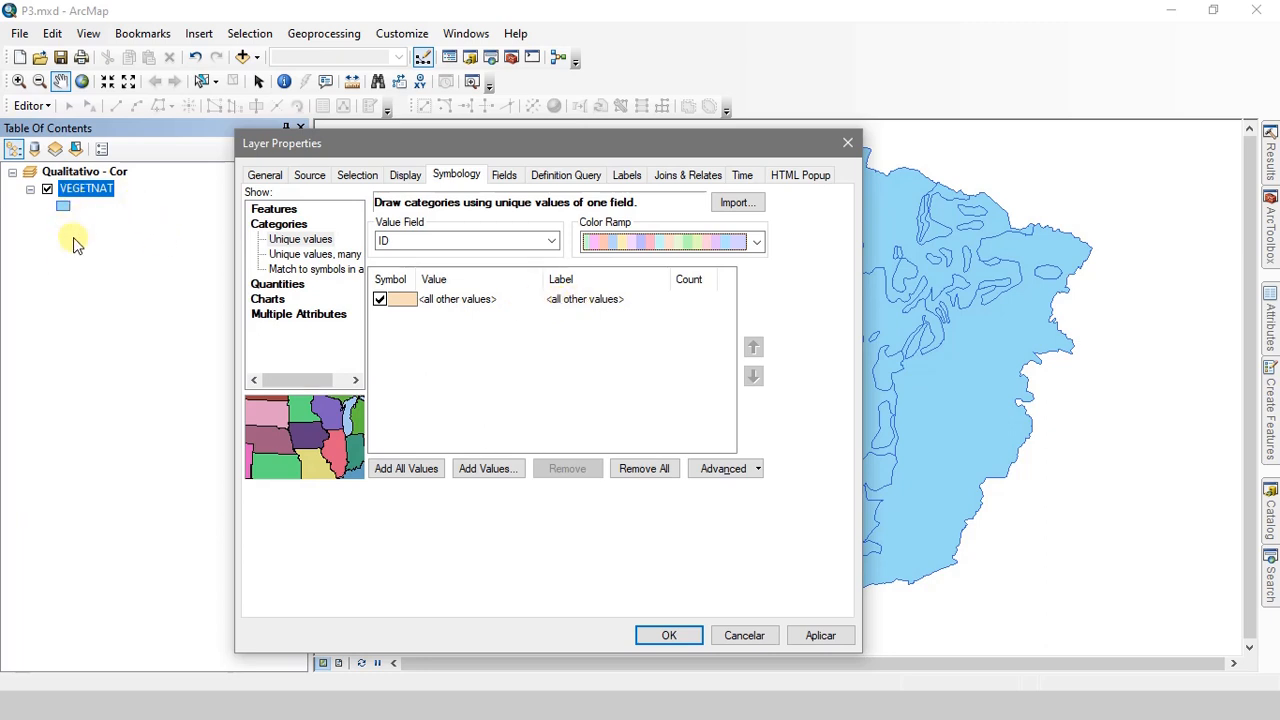
Step: View the advanced options available for the unique values symbology
left_click(572, 299)
left_click(489, 300)
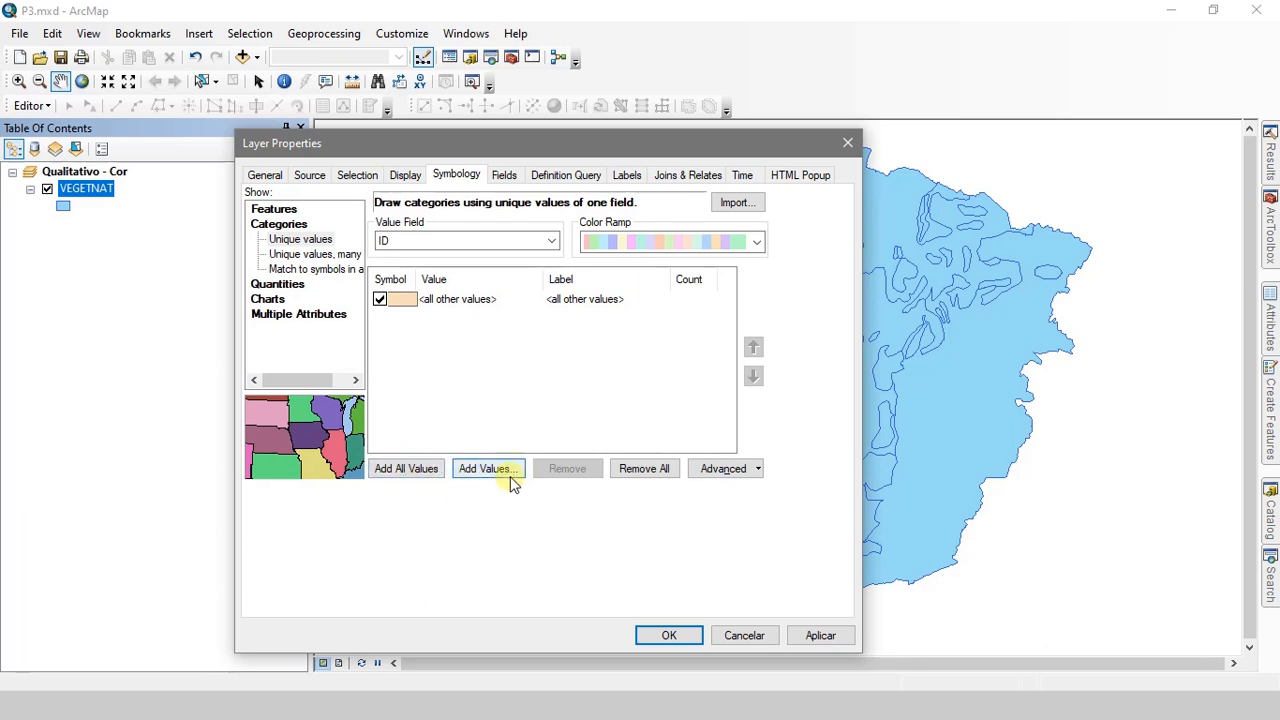
left_click(735, 472)
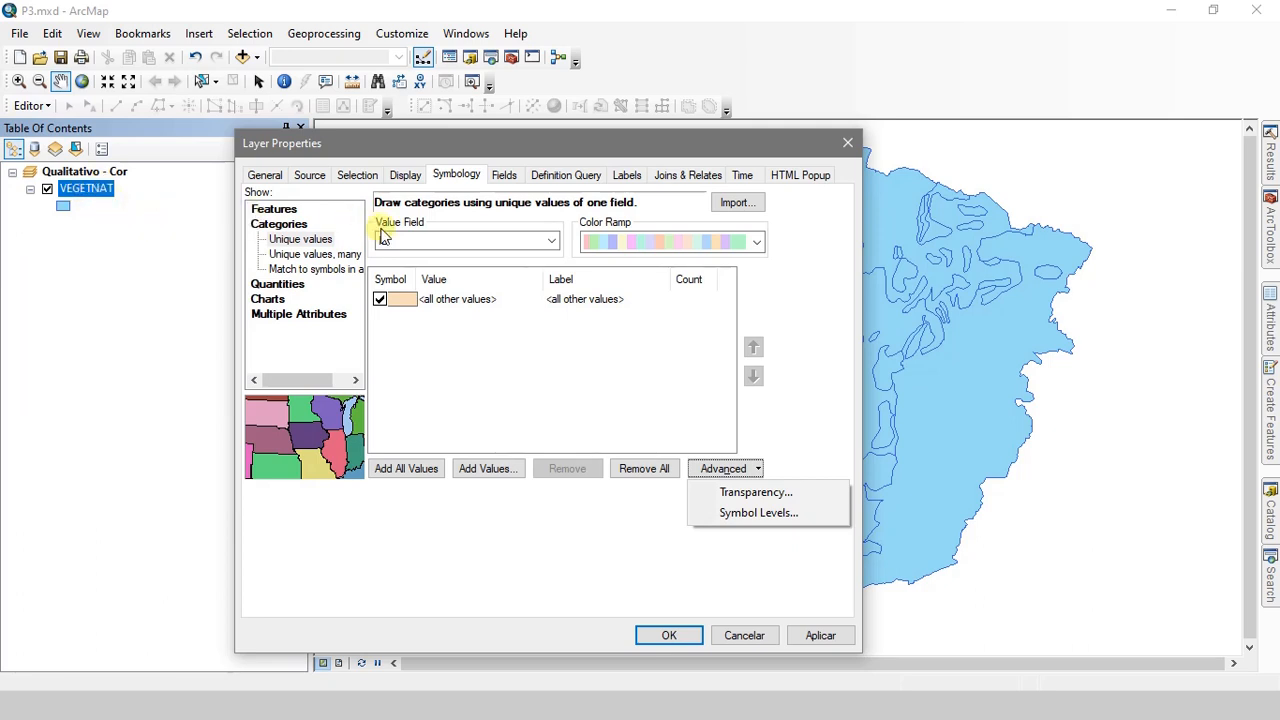
Step: Set the value field to VEGET, add all of its values as categories, and apply the symbology to the map
left_click(416, 239)
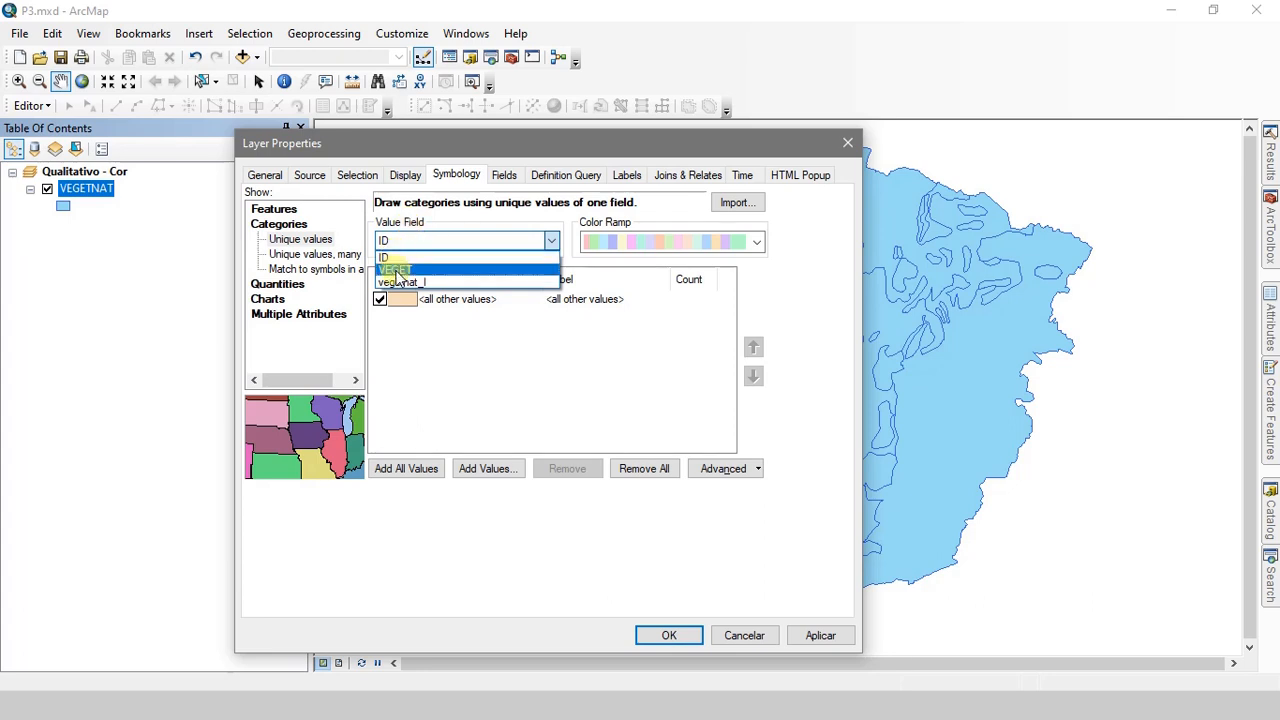
left_click(397, 272)
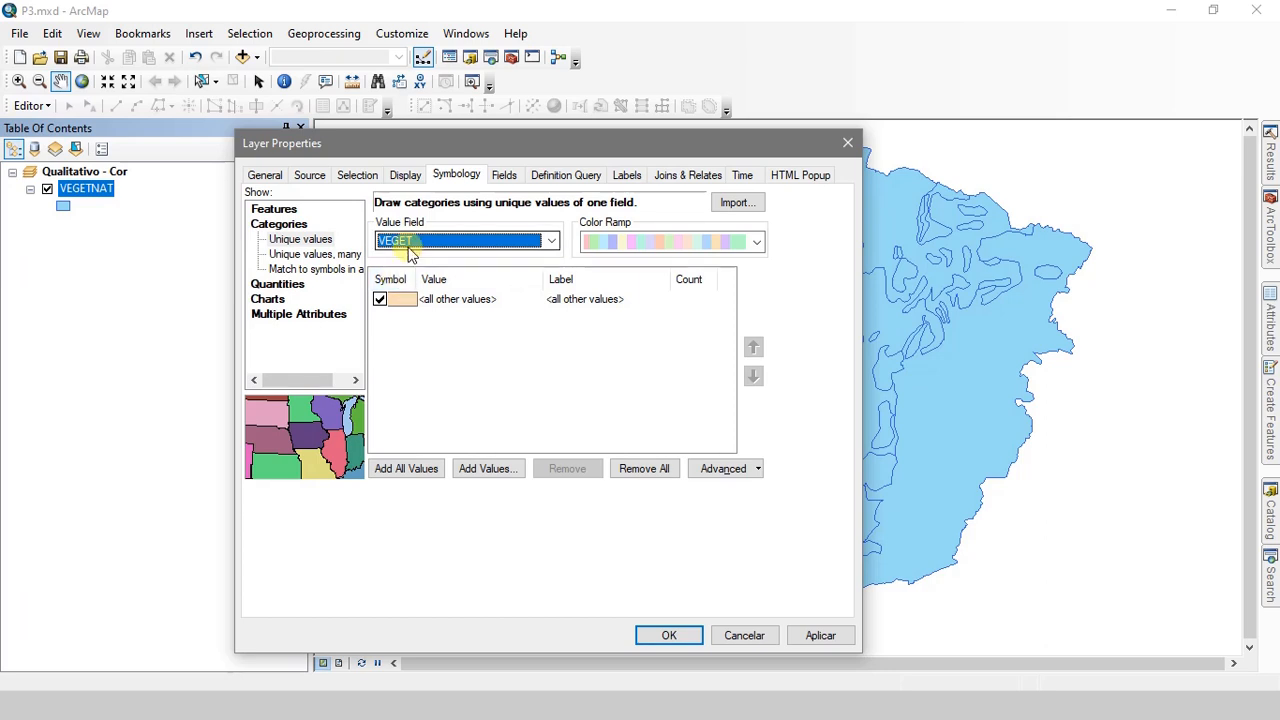
left_click(412, 470)
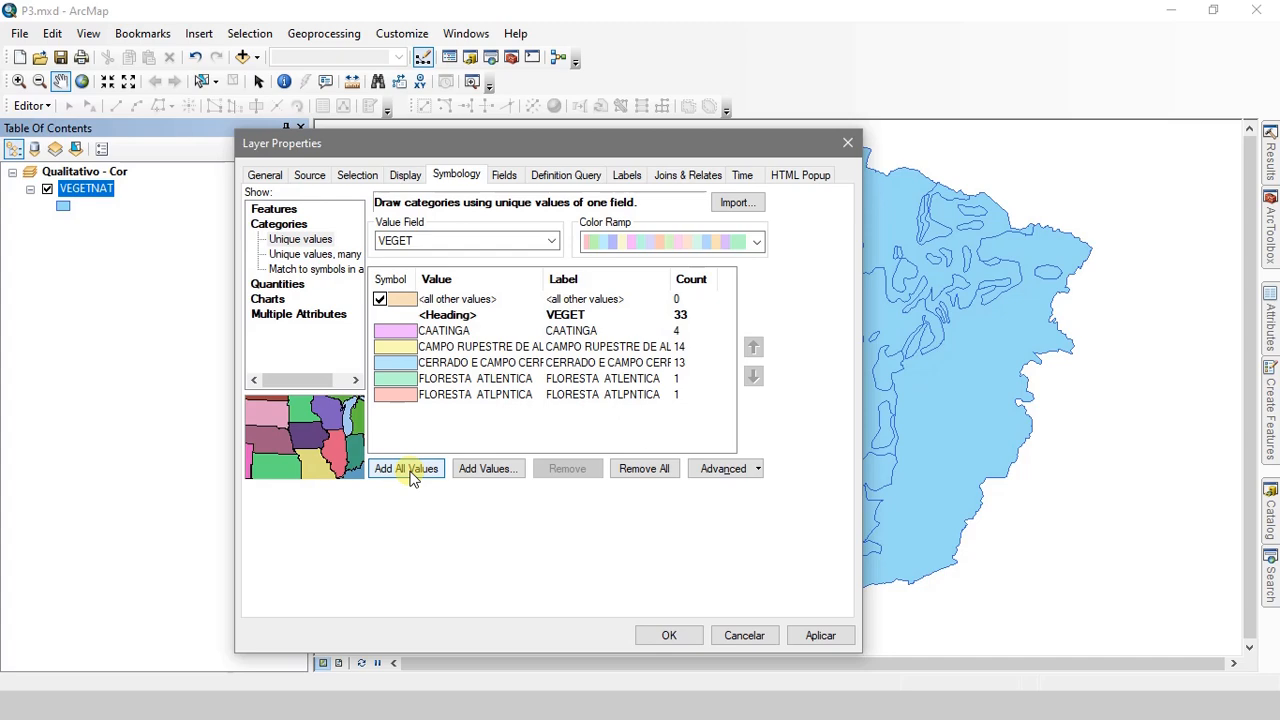
left_click(412, 472)
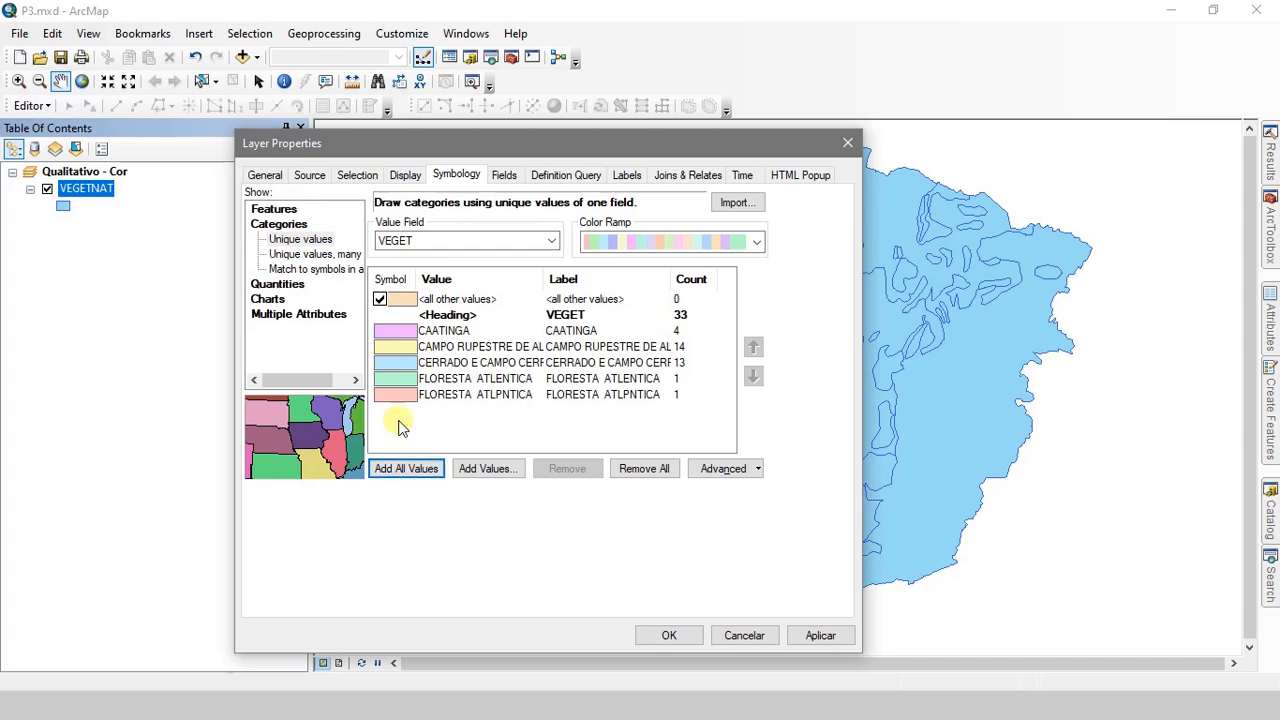
left_click(815, 635)
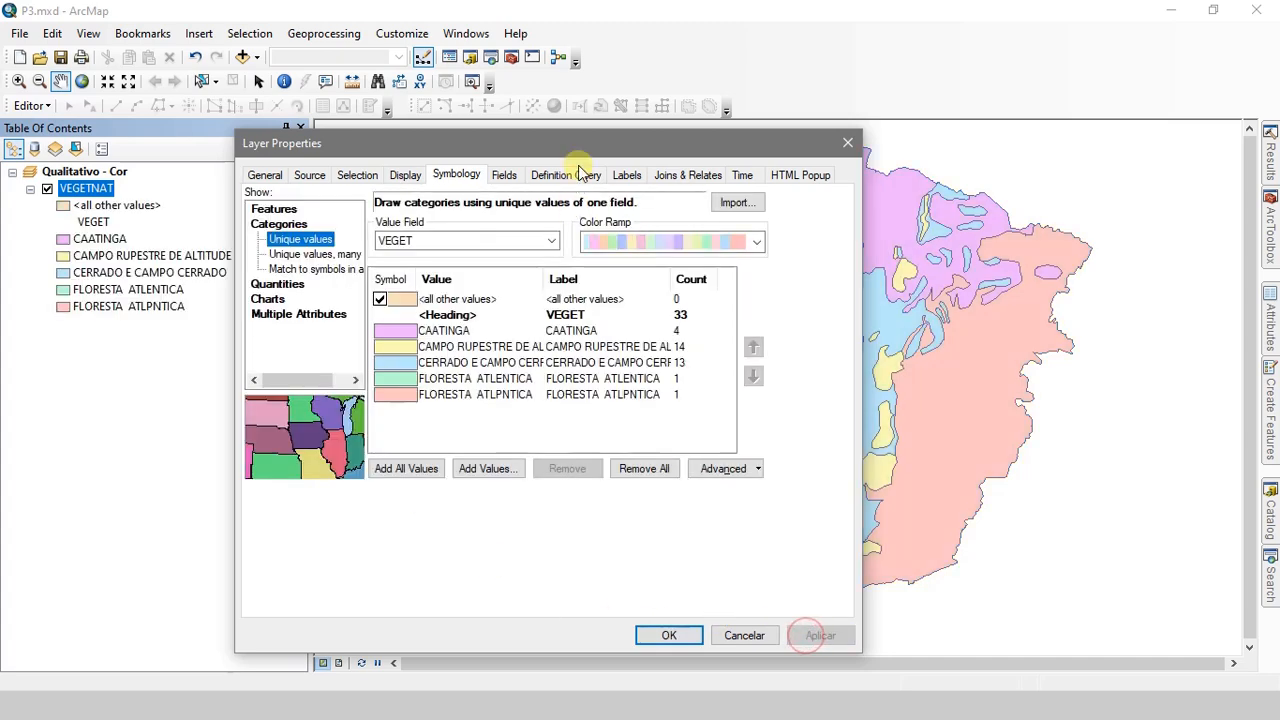
left_click_drag(575, 144, 241, 113)
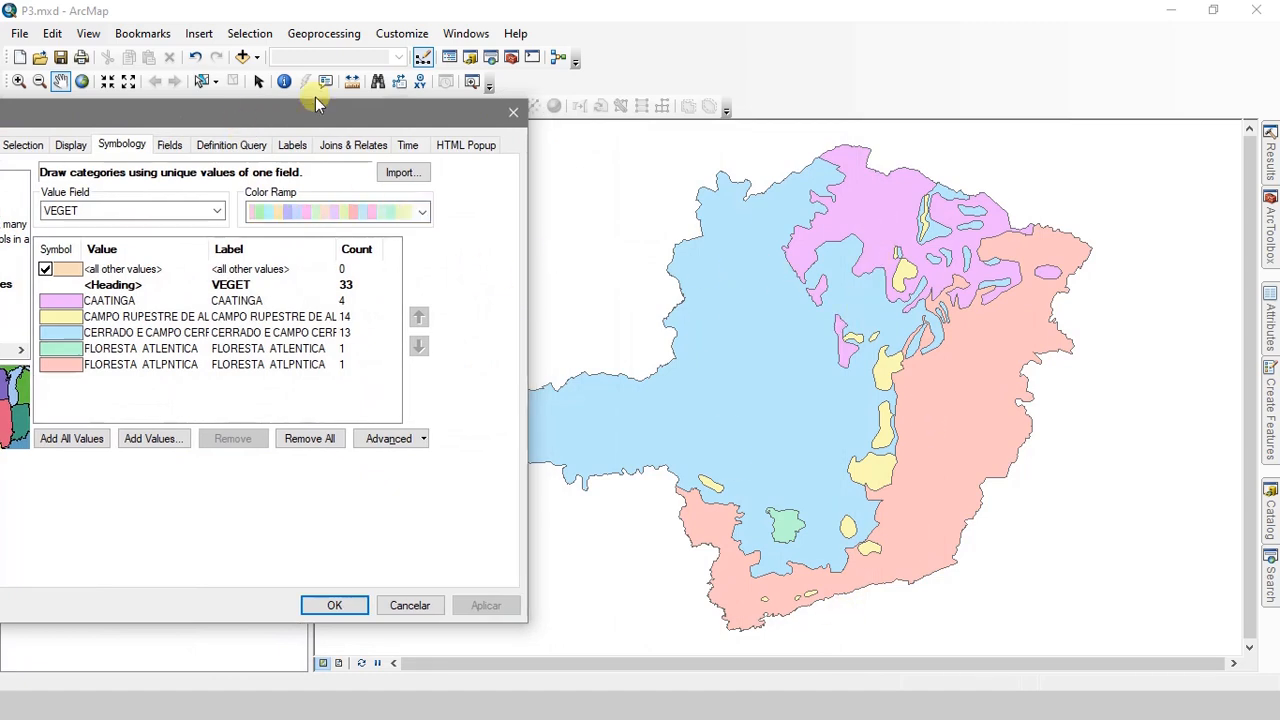
left_click_drag(307, 118, 562, 150)
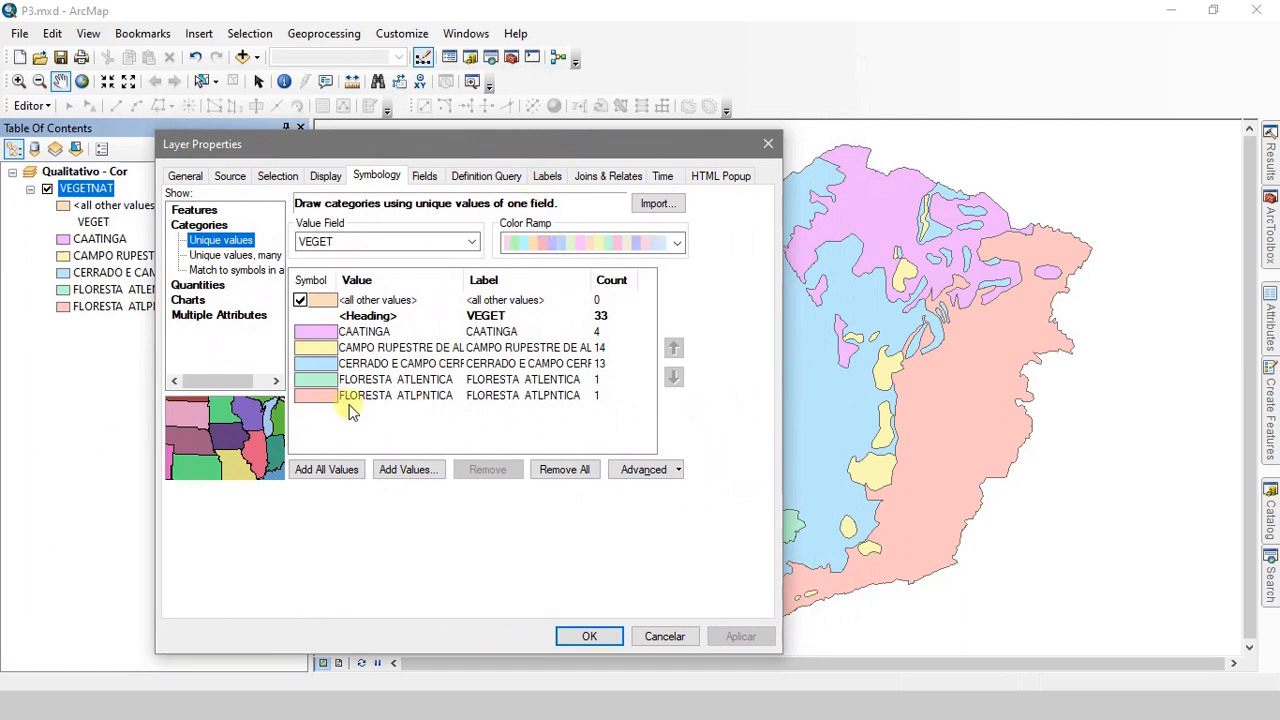
Step: Remove all categories, add only the CAATINGA value, apply the change, and inspect the map
left_click(545, 468)
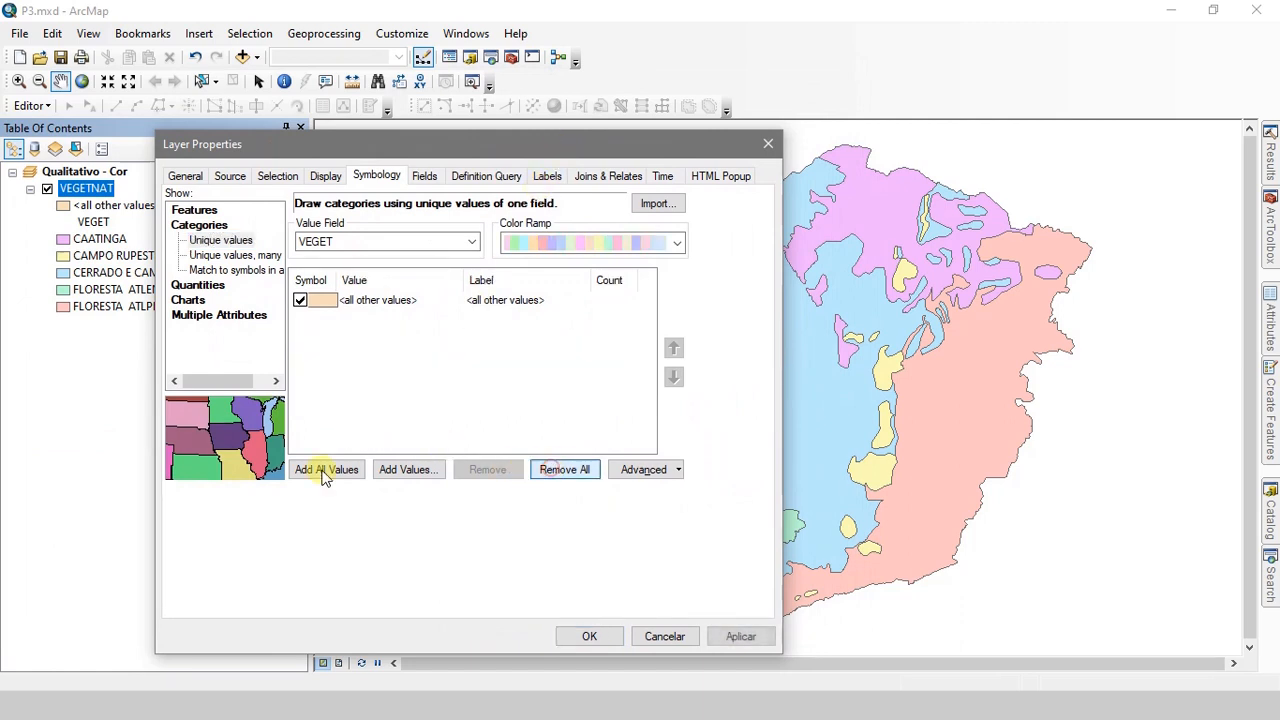
left_click(395, 476)
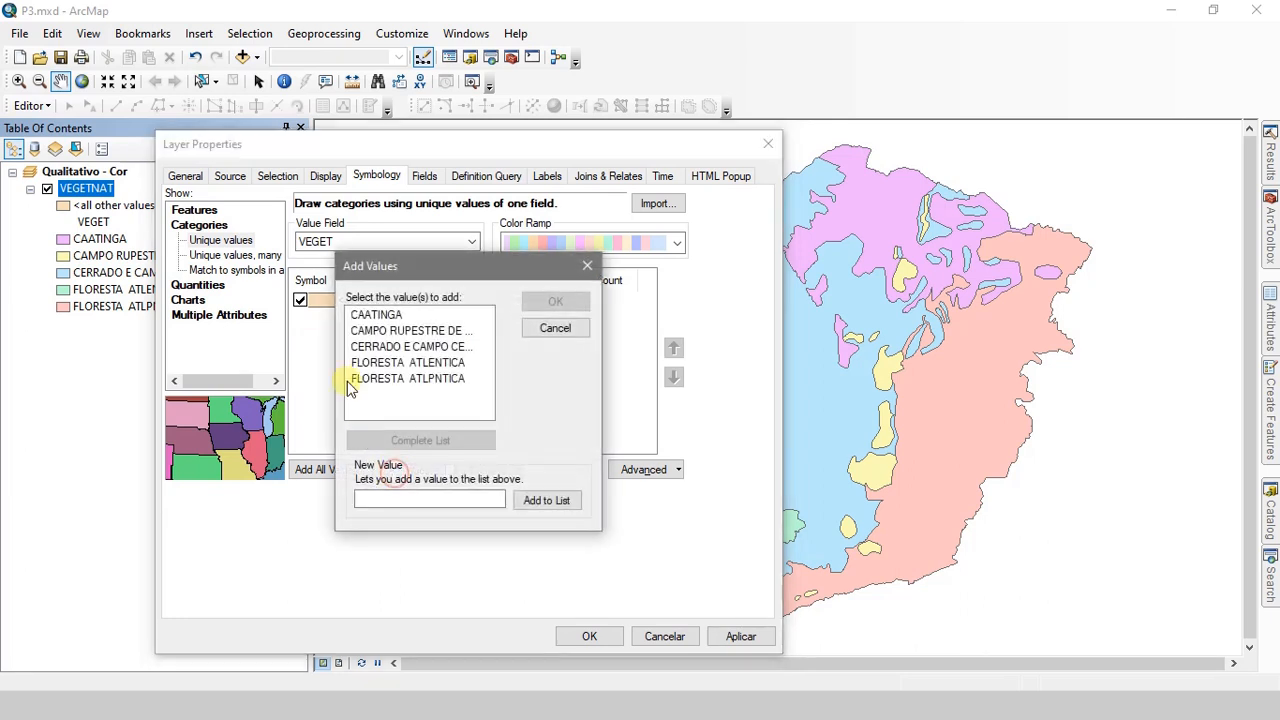
left_click(372, 315)
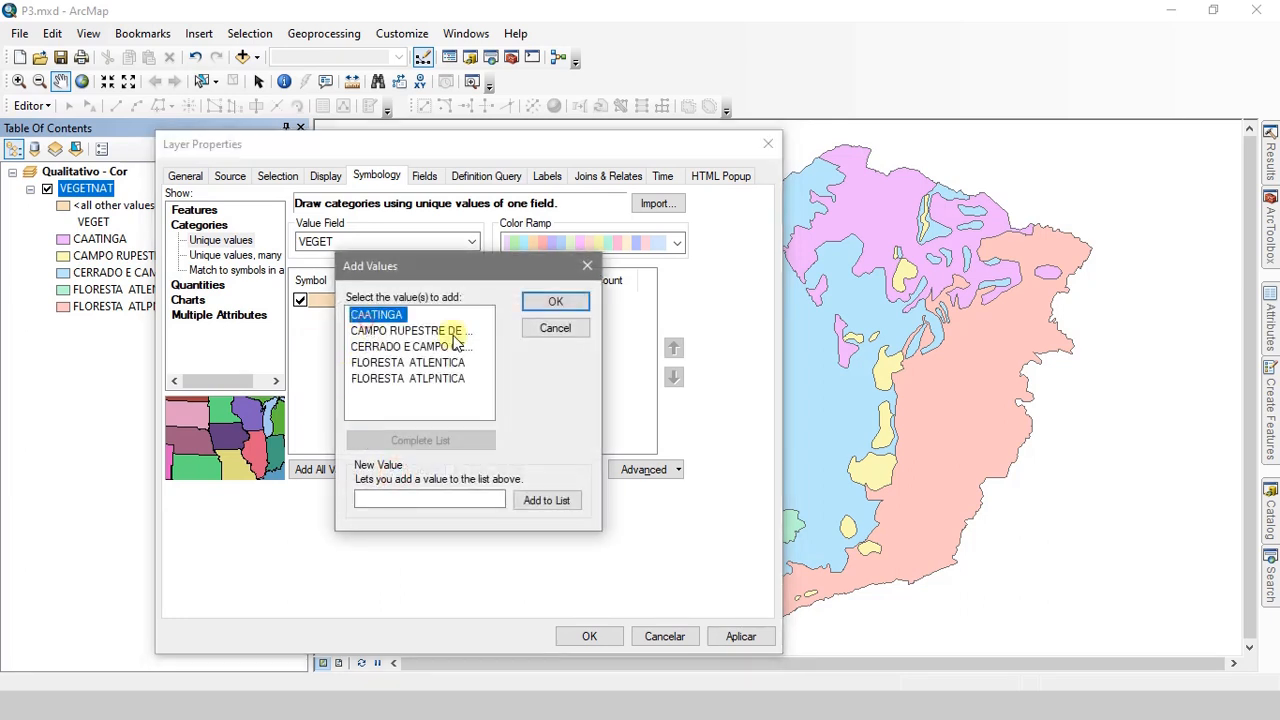
left_click(555, 302)
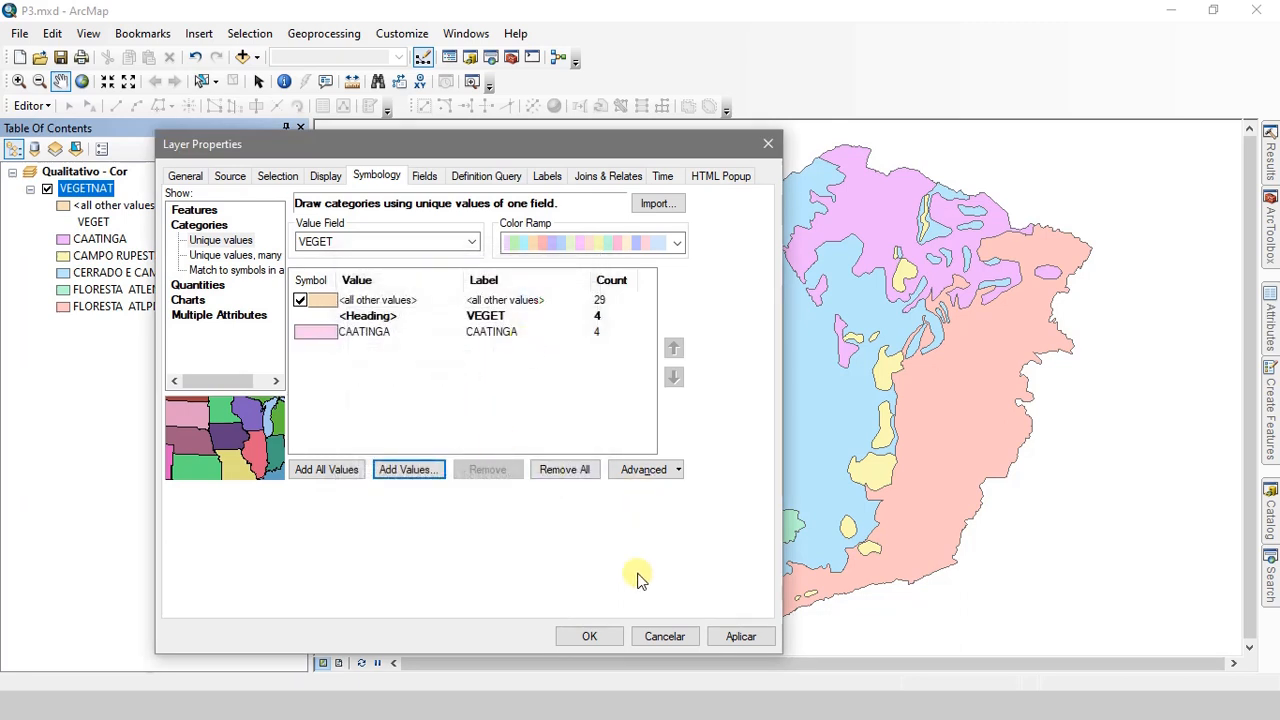
left_click(741, 636)
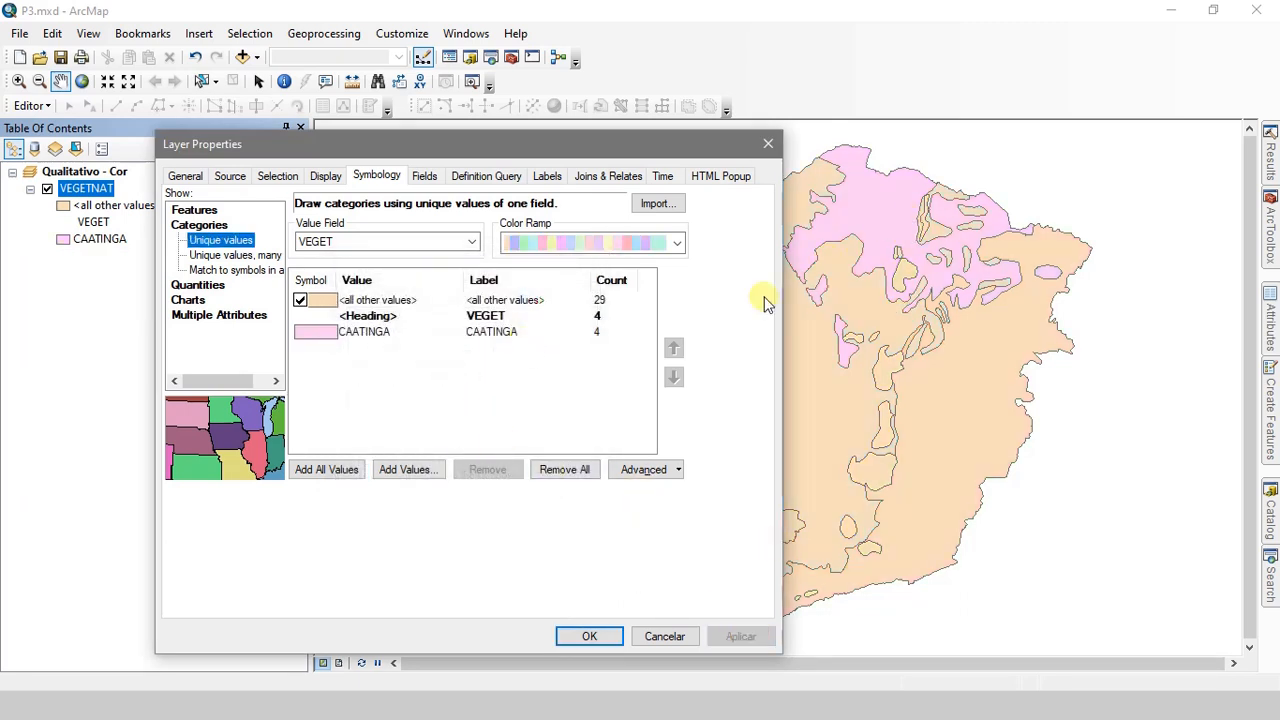
left_click_drag(643, 143, 337, 141)
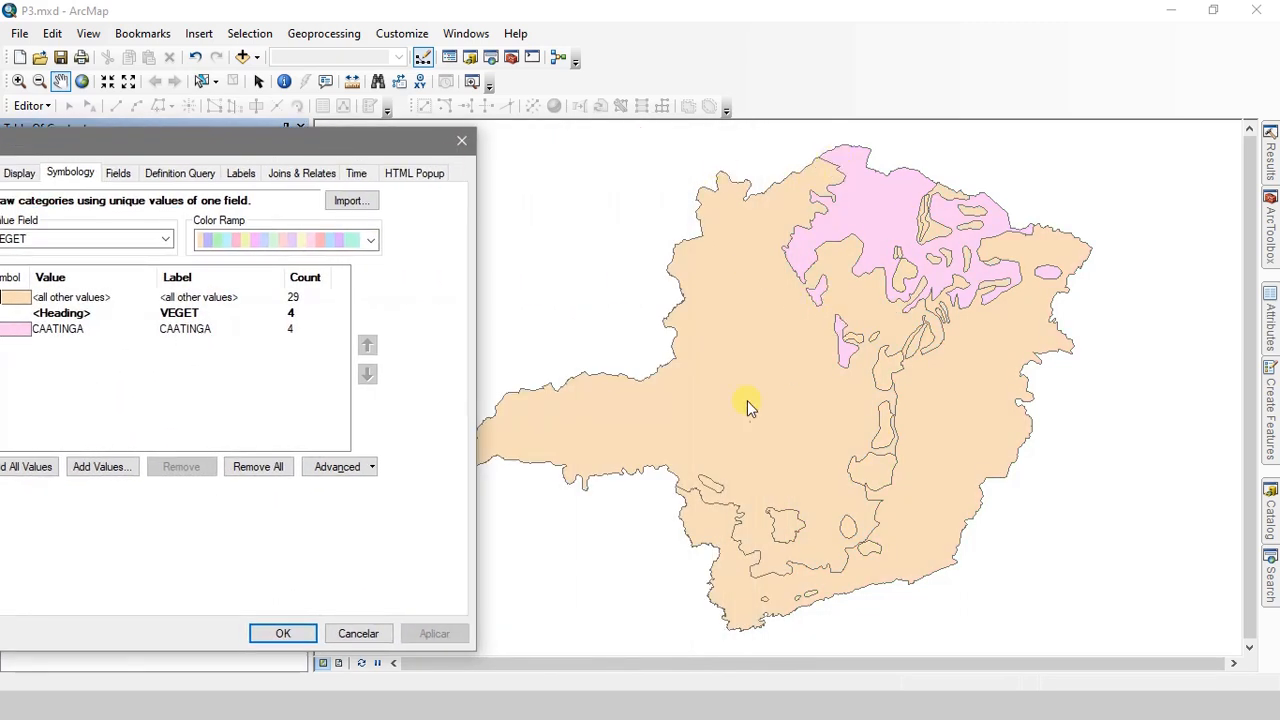
left_click_drag(240, 143, 538, 131)
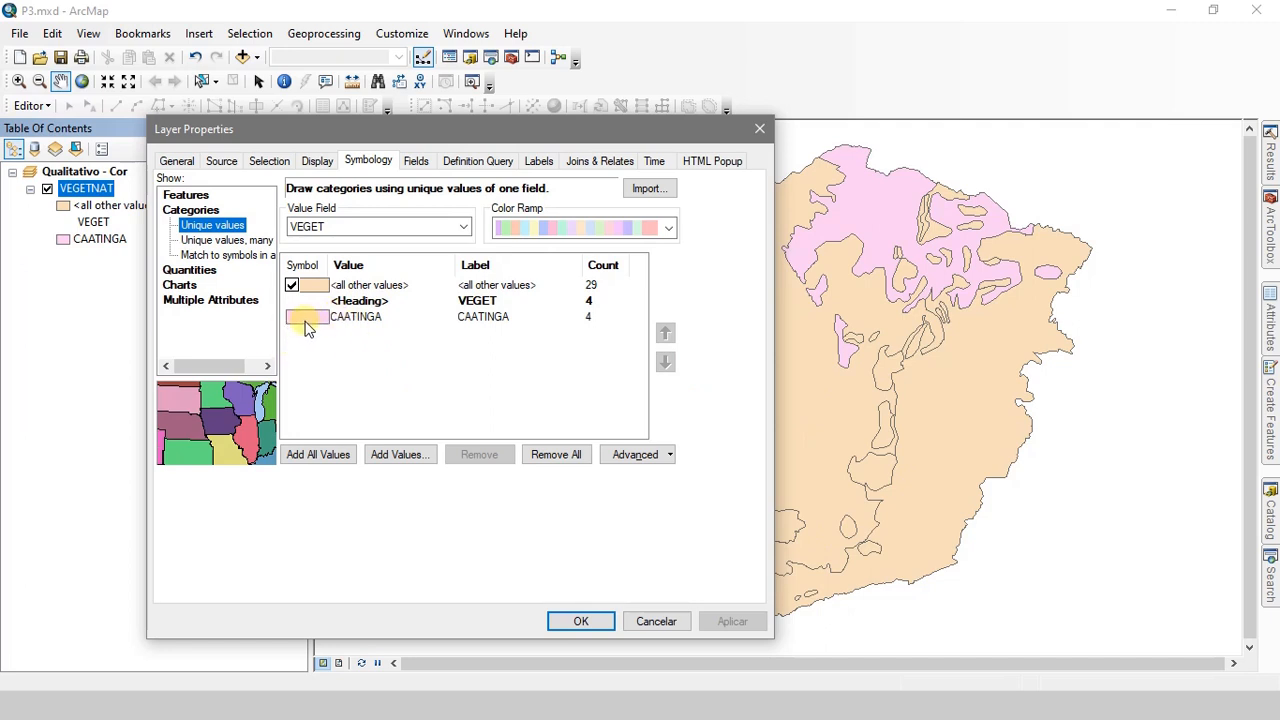
Step: Clear the category list and add all VEGET values again
left_click(555, 459)
left_click(320, 453)
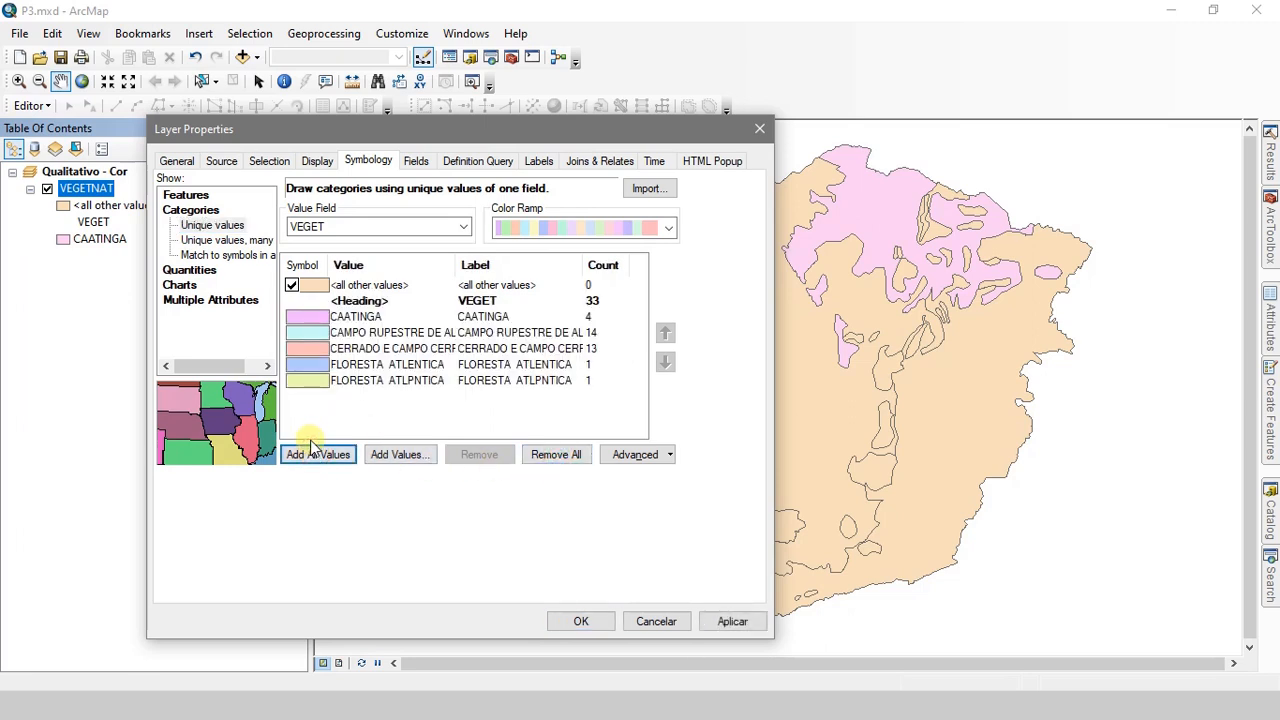
left_click(456, 265)
mouse_move(456, 265)
left_mouse_down()
mouse_move(499, 263)
mouse_move(455, 252)
left_mouse_up()
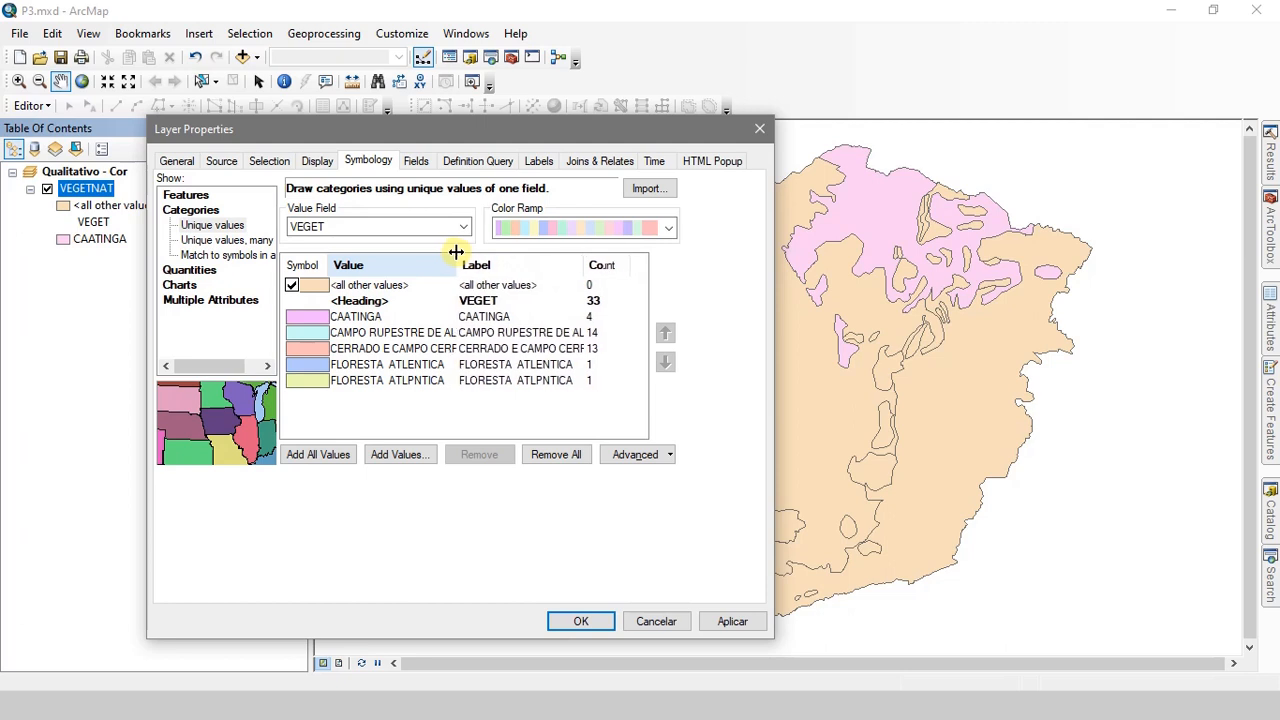
Step: Group the FLORESTA ATLENTICA and FLORESTA ATLPNTICA values into one category and view the options for the grouped entry
left_click(340, 320)
left_click(340, 332)
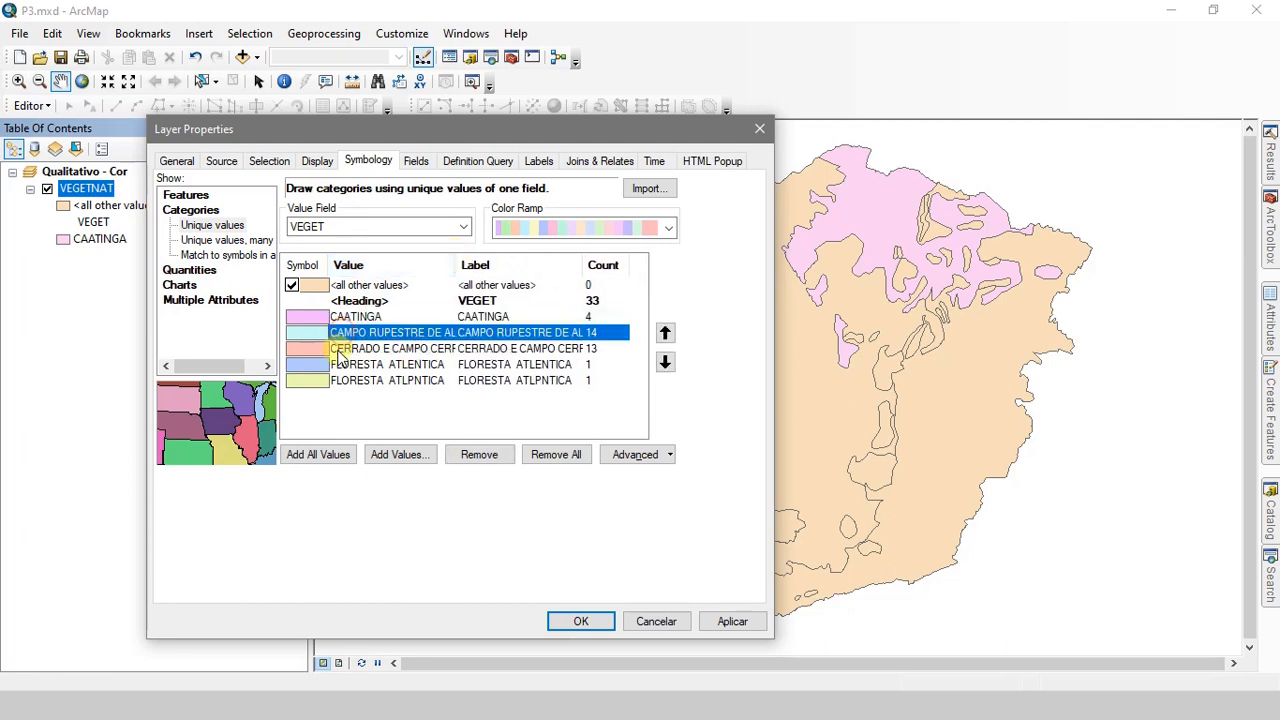
left_click(338, 349)
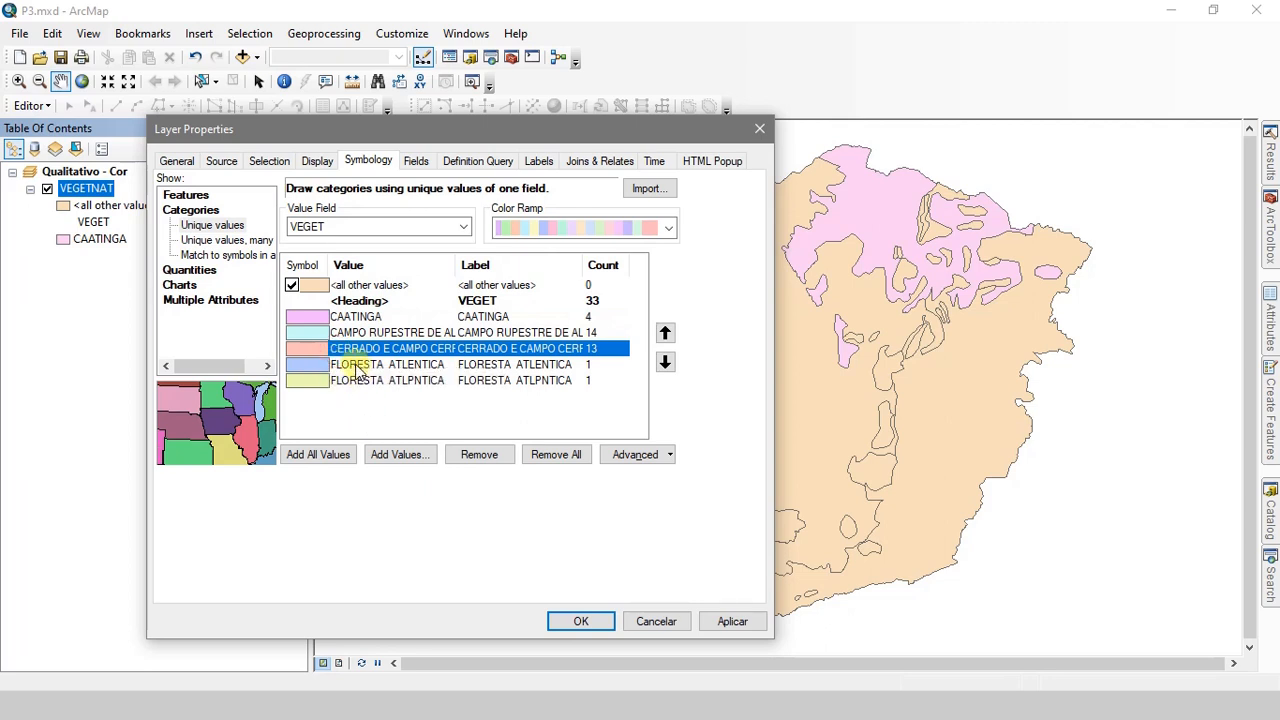
left_click(356, 366)
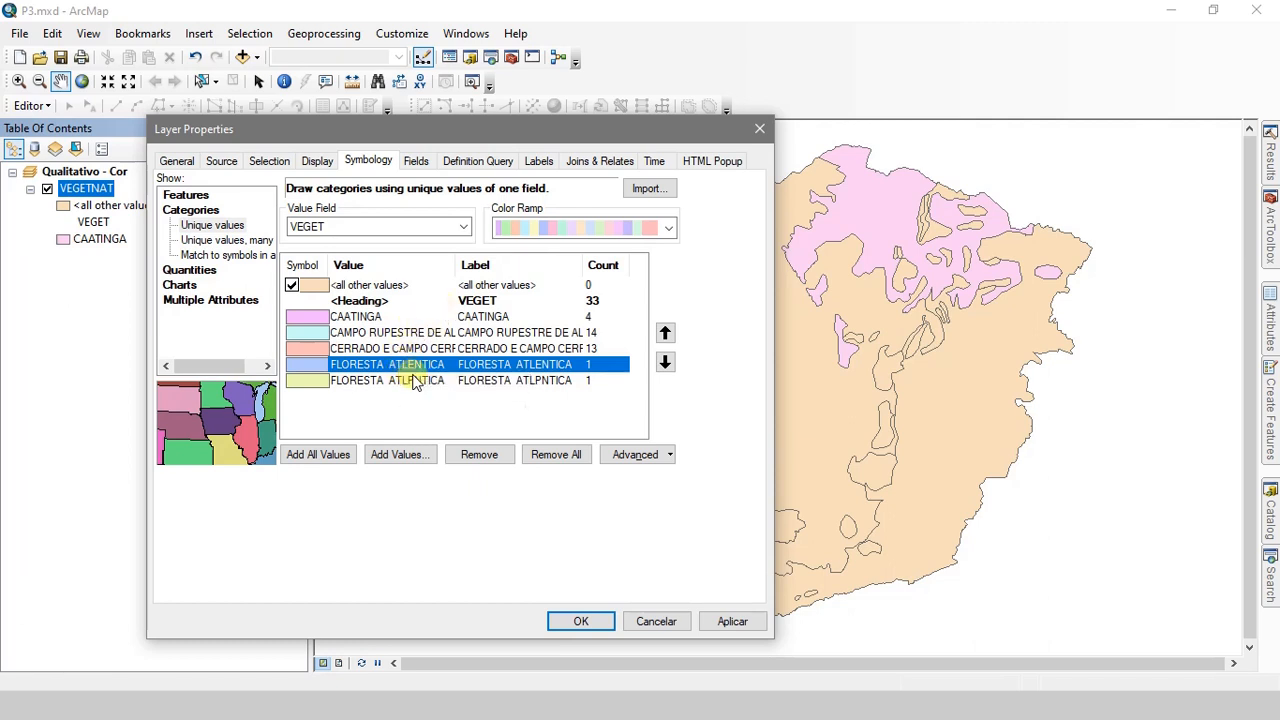
left_click(490, 384, "ctrl")
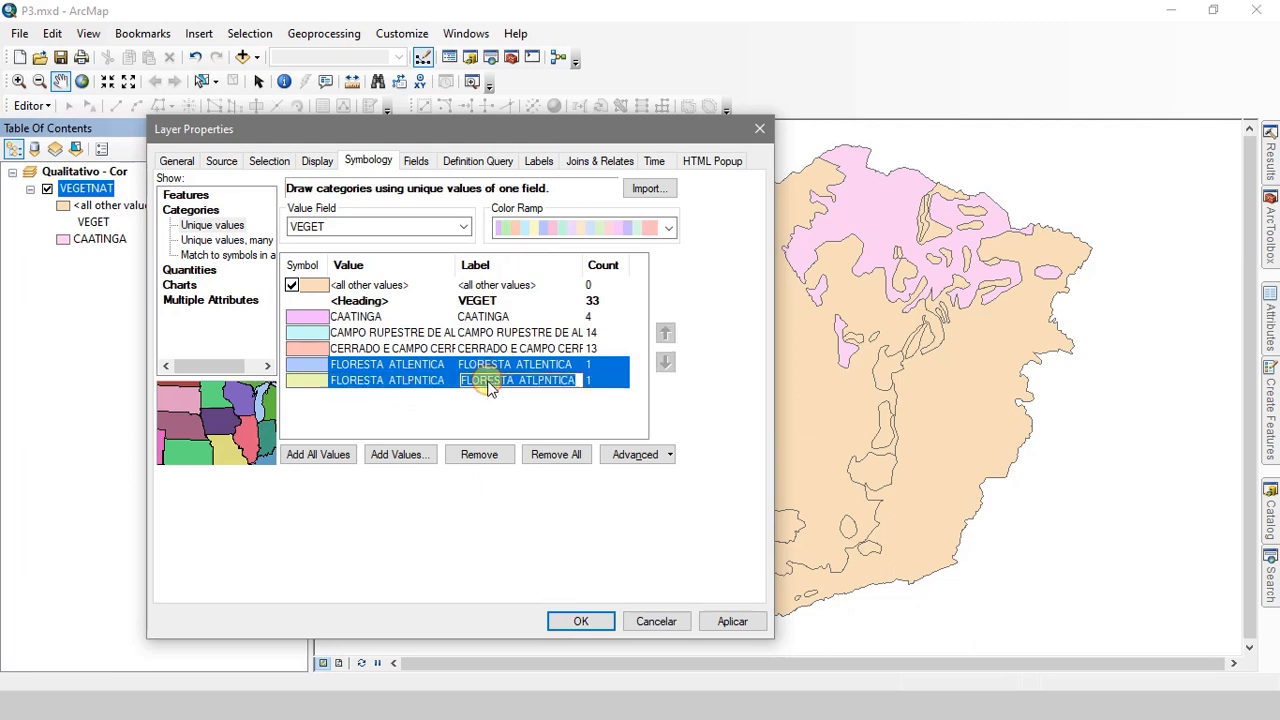
right_click(430, 383)
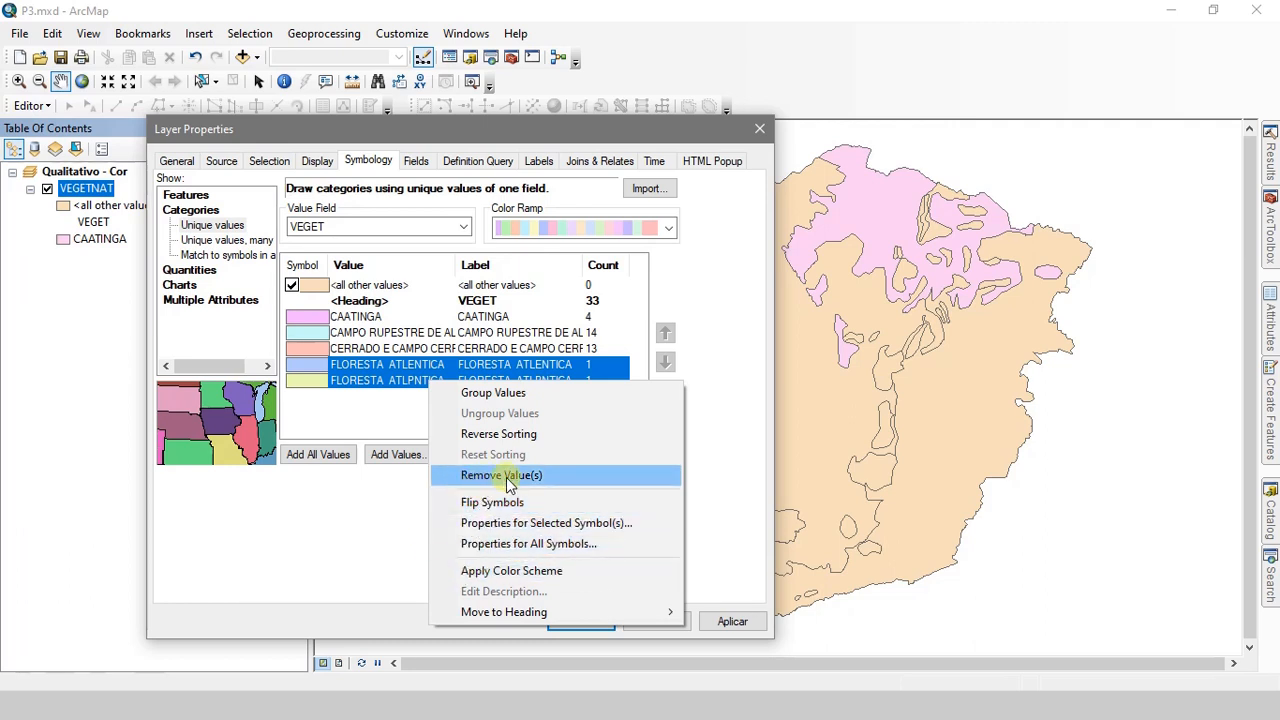
left_click(484, 396)
left_click(343, 368)
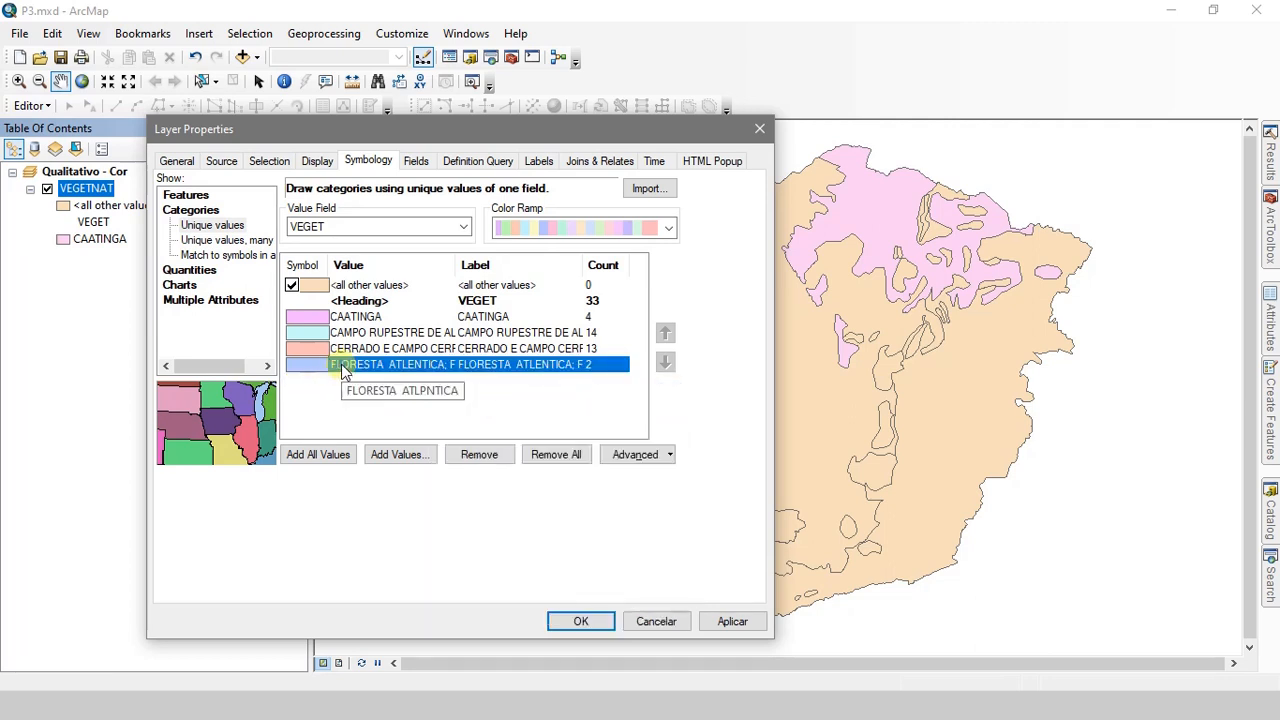
right_click(343, 368)
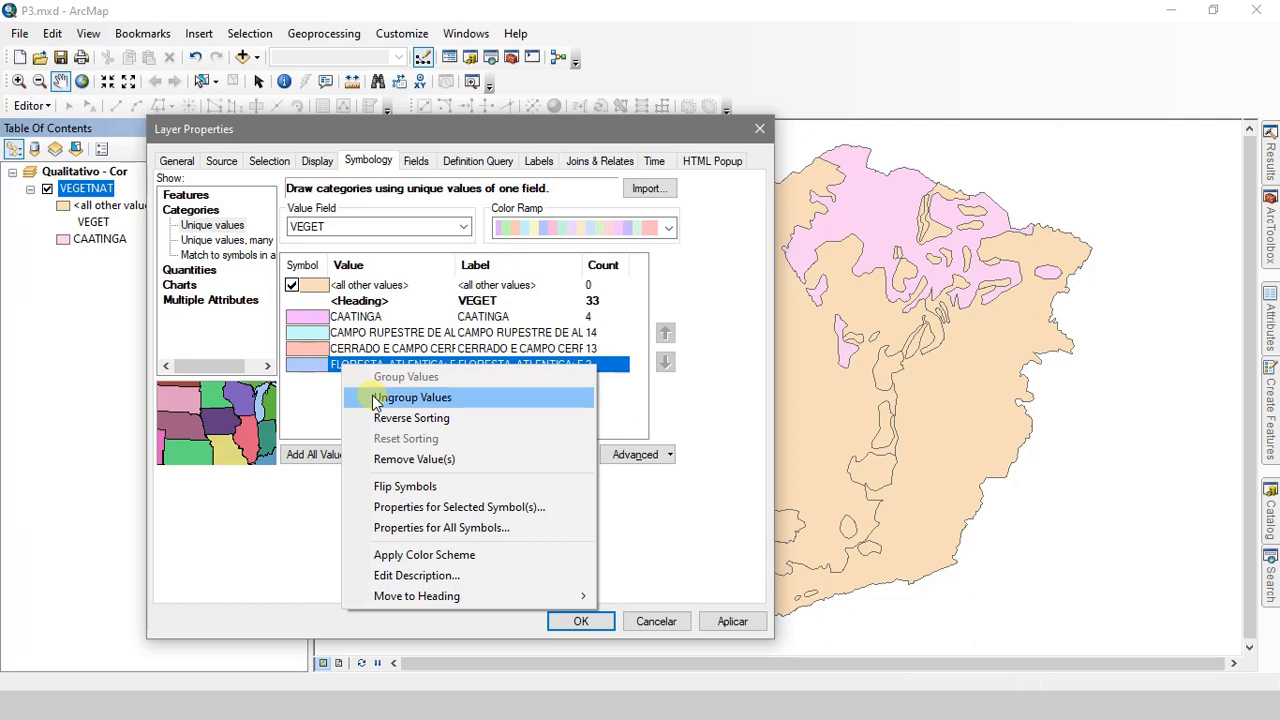
Step: Apply the colour scheme twice to the CAATINGA category to vary its symbol colour
left_click(302, 335)
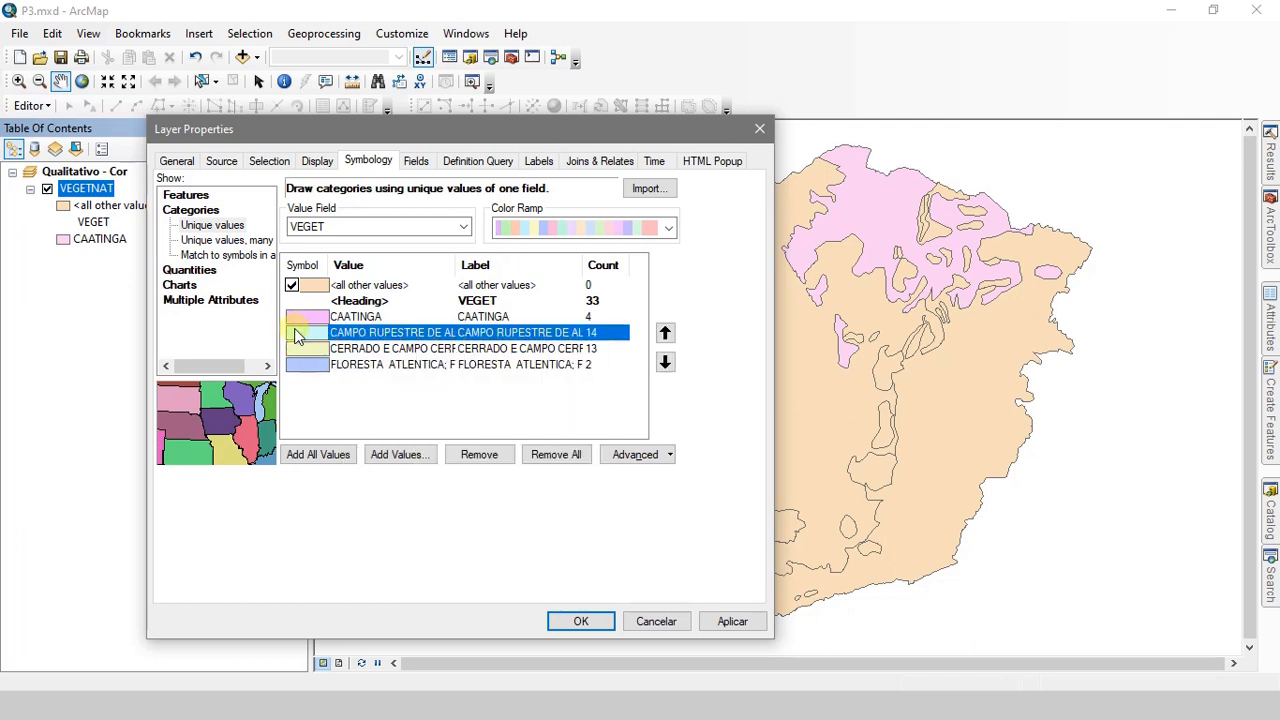
left_click(303, 317)
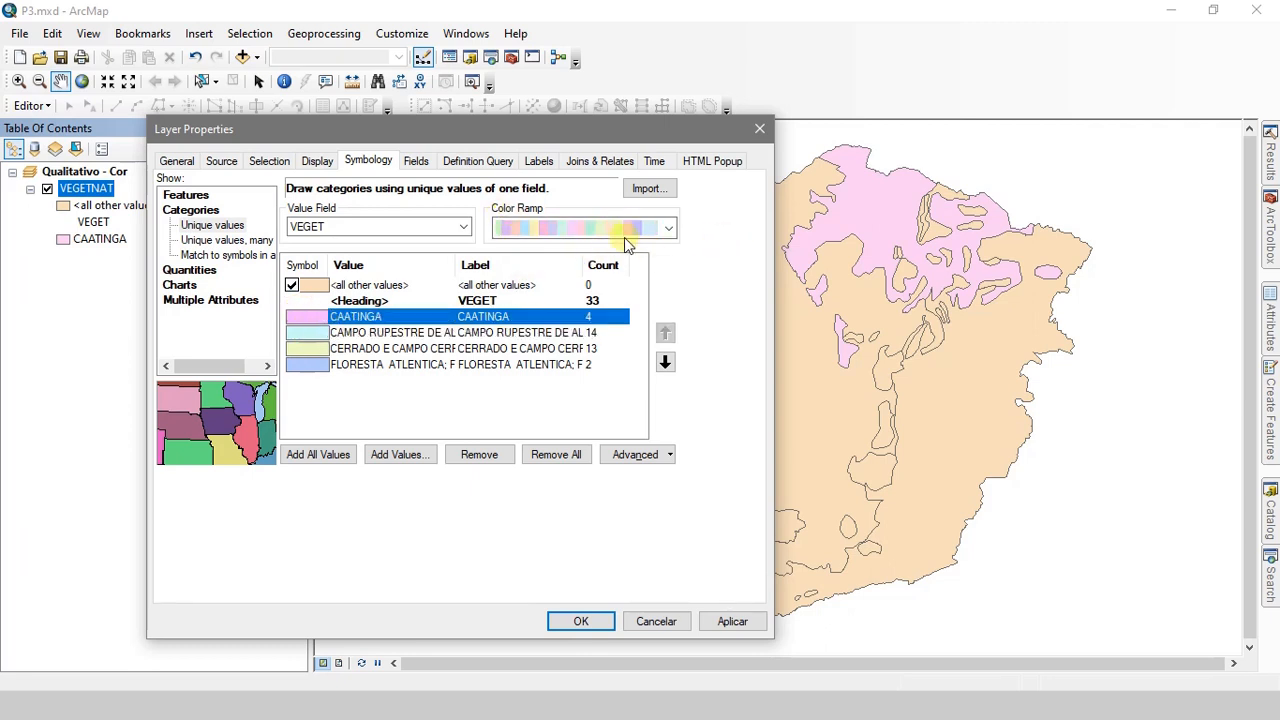
right_click(295, 317)
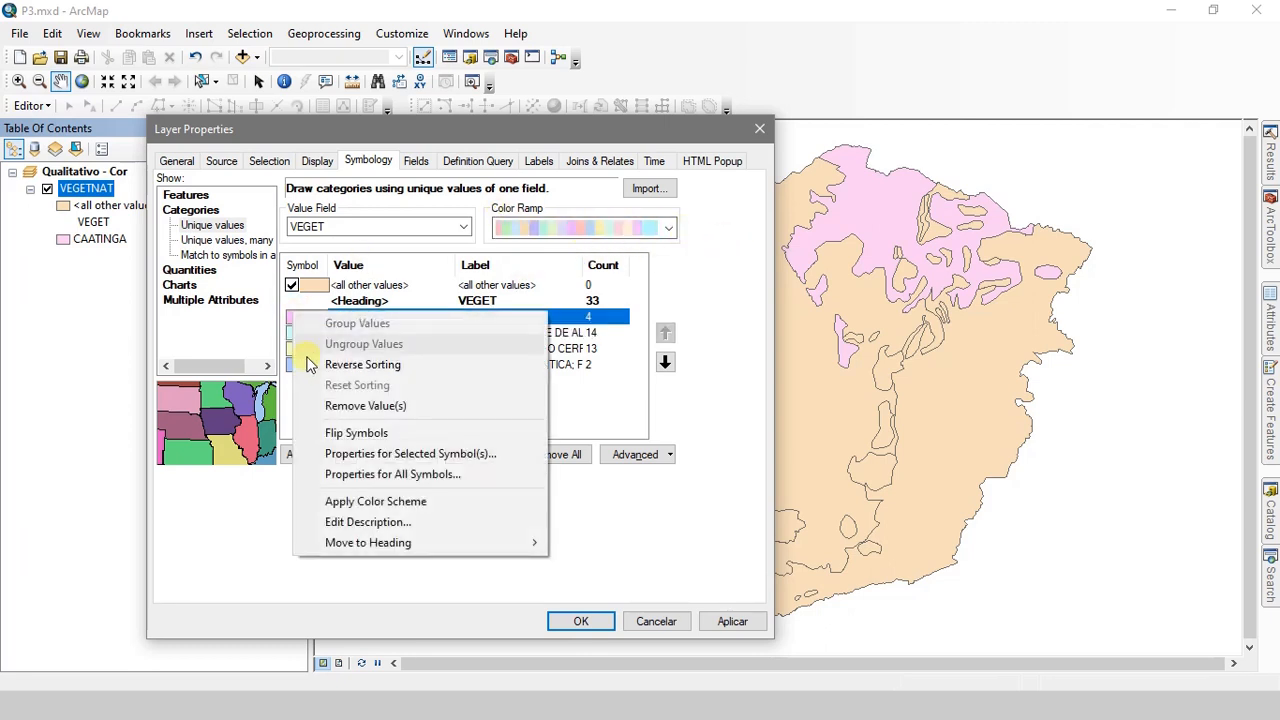
left_click(405, 503)
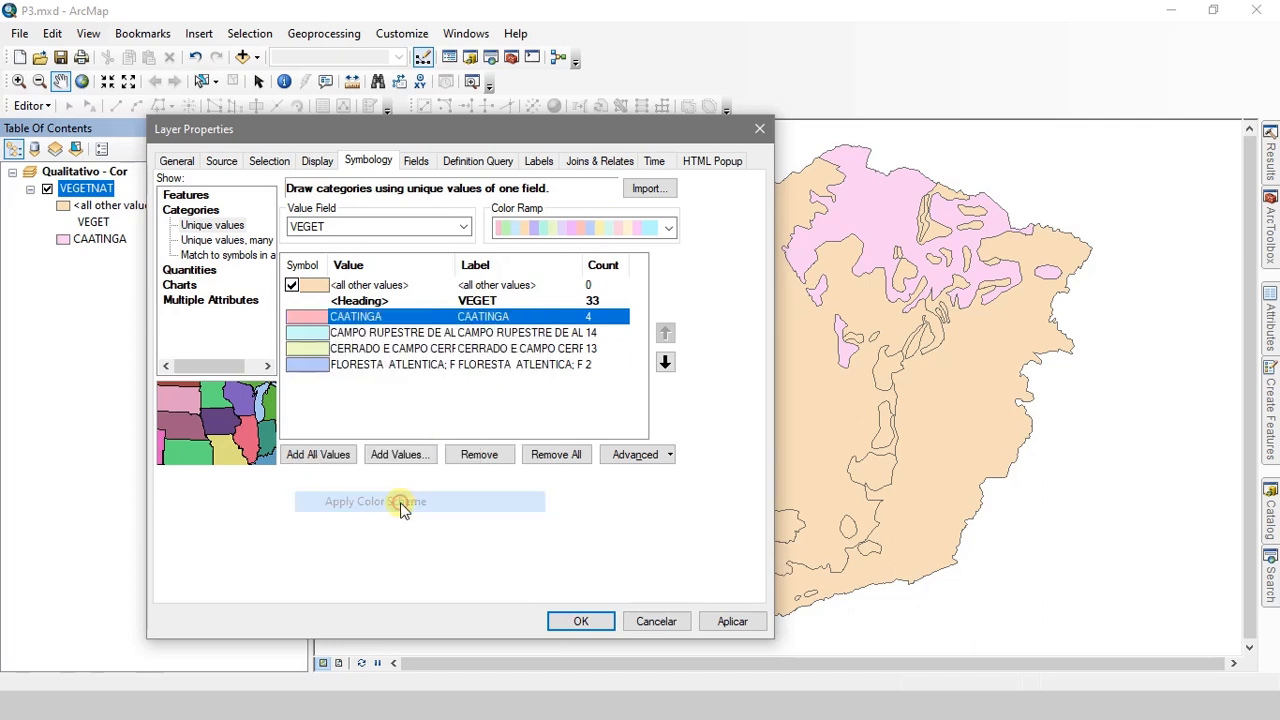
right_click(297, 318)
left_click(340, 506)
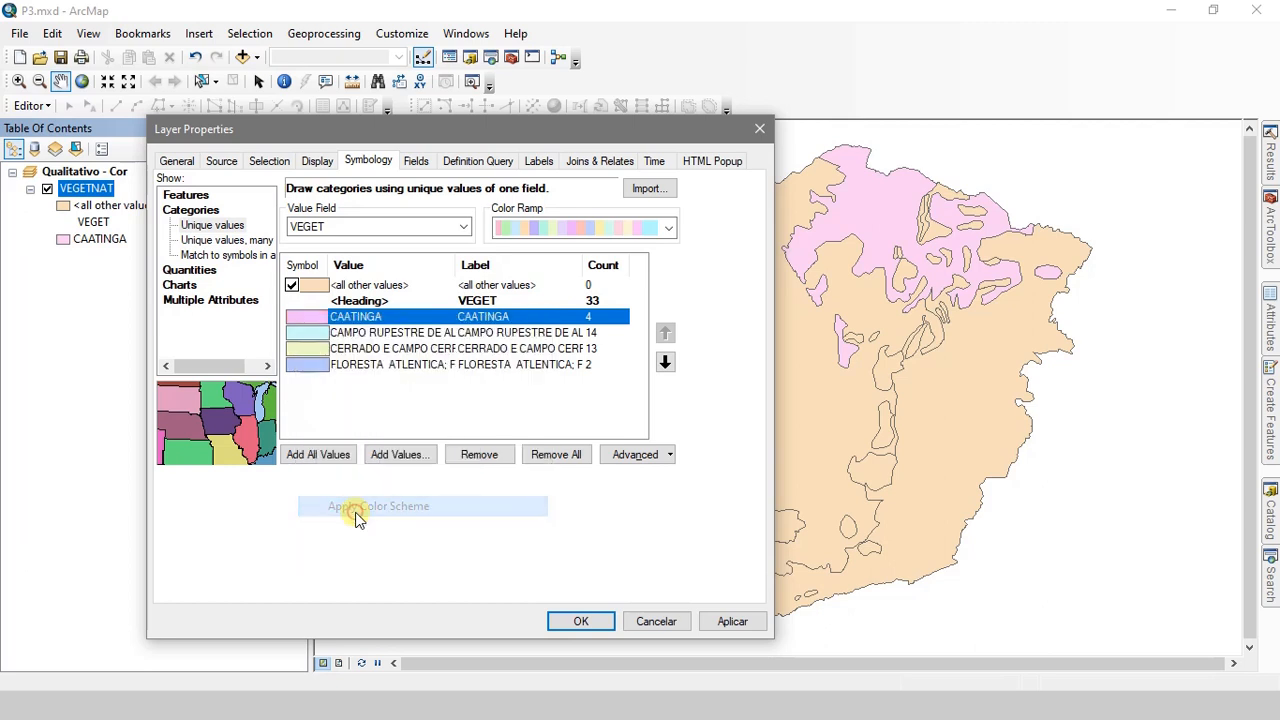
Step: Apply the colour scheme once more to the CAATINGA category symbol
right_click(309, 309)
left_click(383, 499)
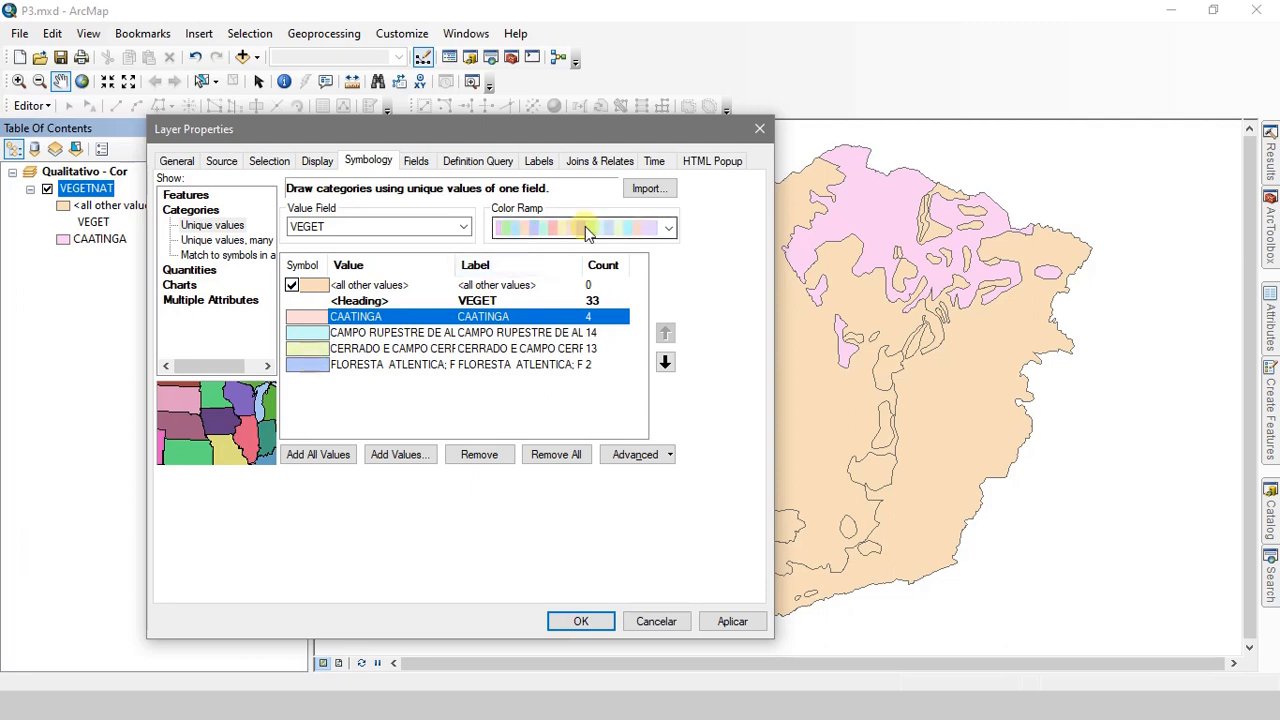
Step: Select all four vegetation categories, try the orange-to-blue colour ramp, and apply the mixed-green ramp instead
left_click(406, 390)
left_click_drag(406, 395, 466, 314)
left_click(668, 228)
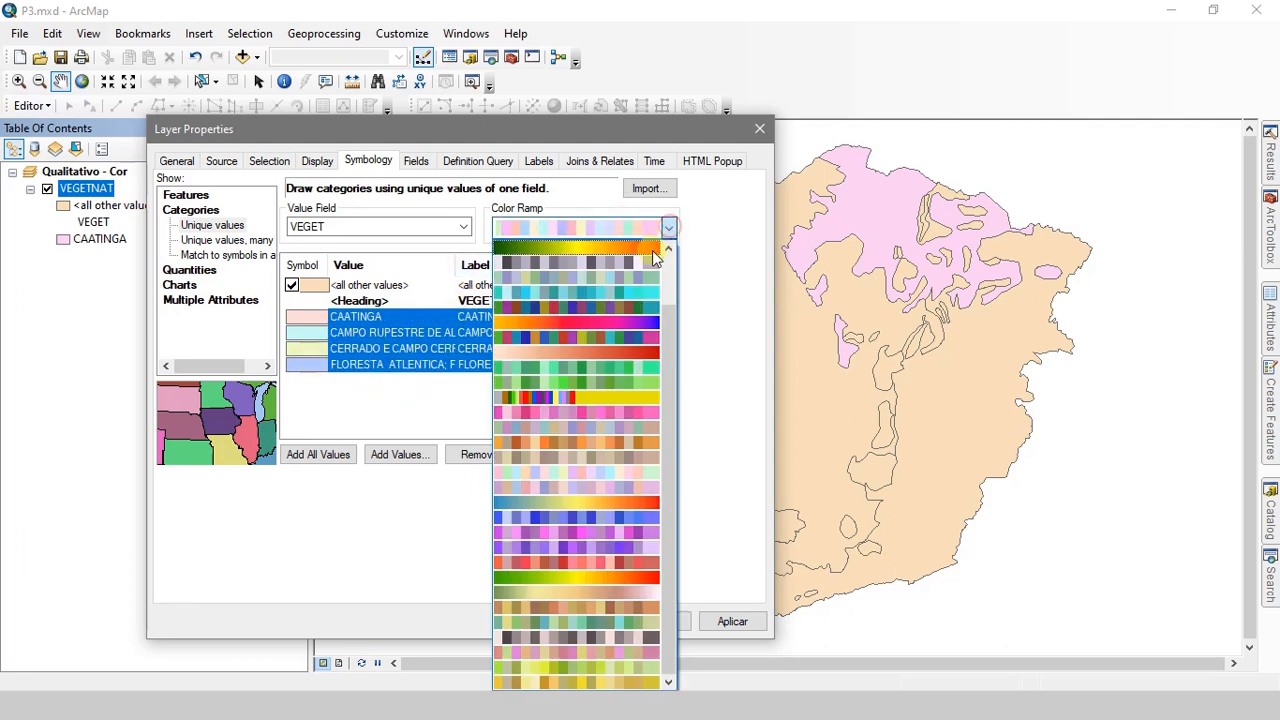
left_click(608, 322)
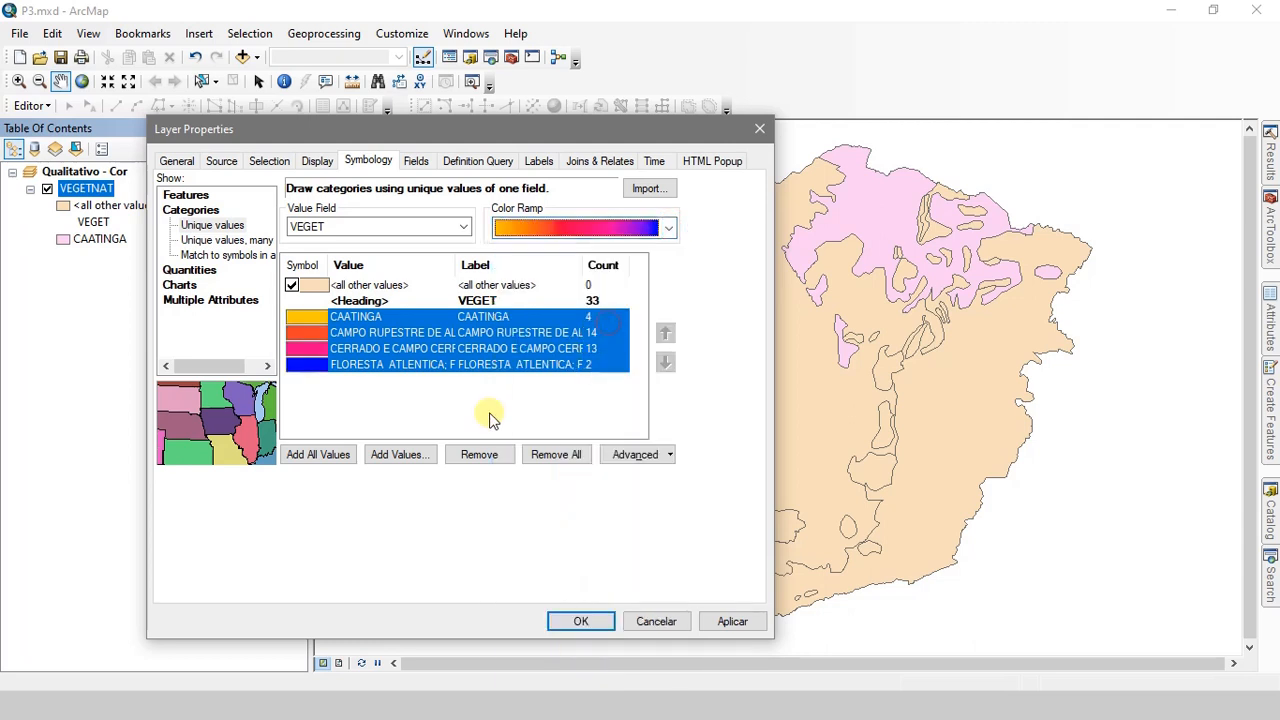
left_click(667, 229)
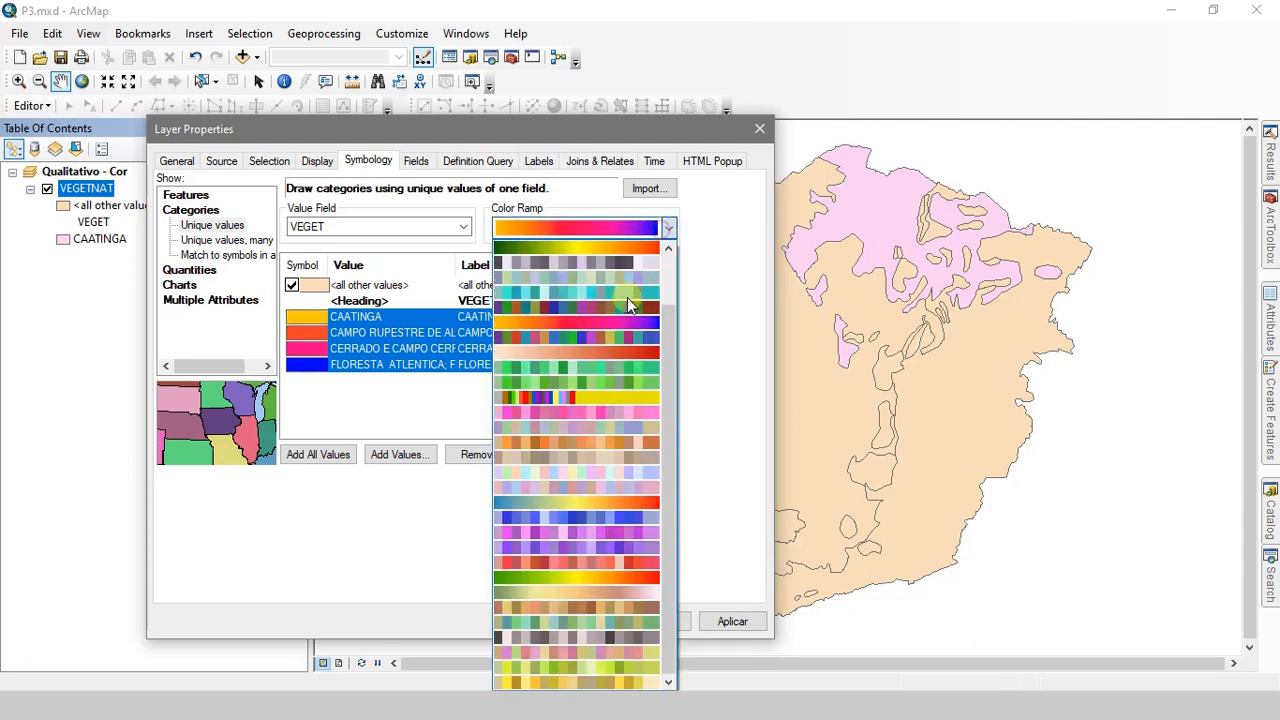
left_click(590, 380)
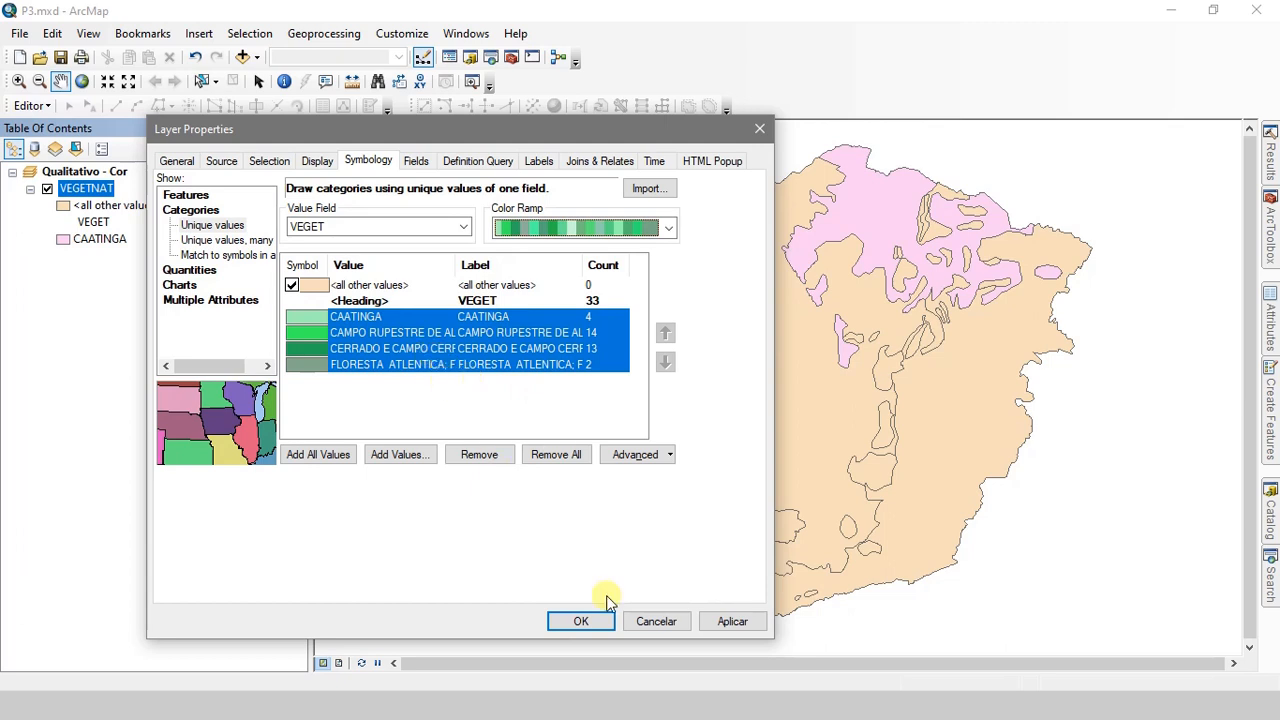
left_click(730, 621)
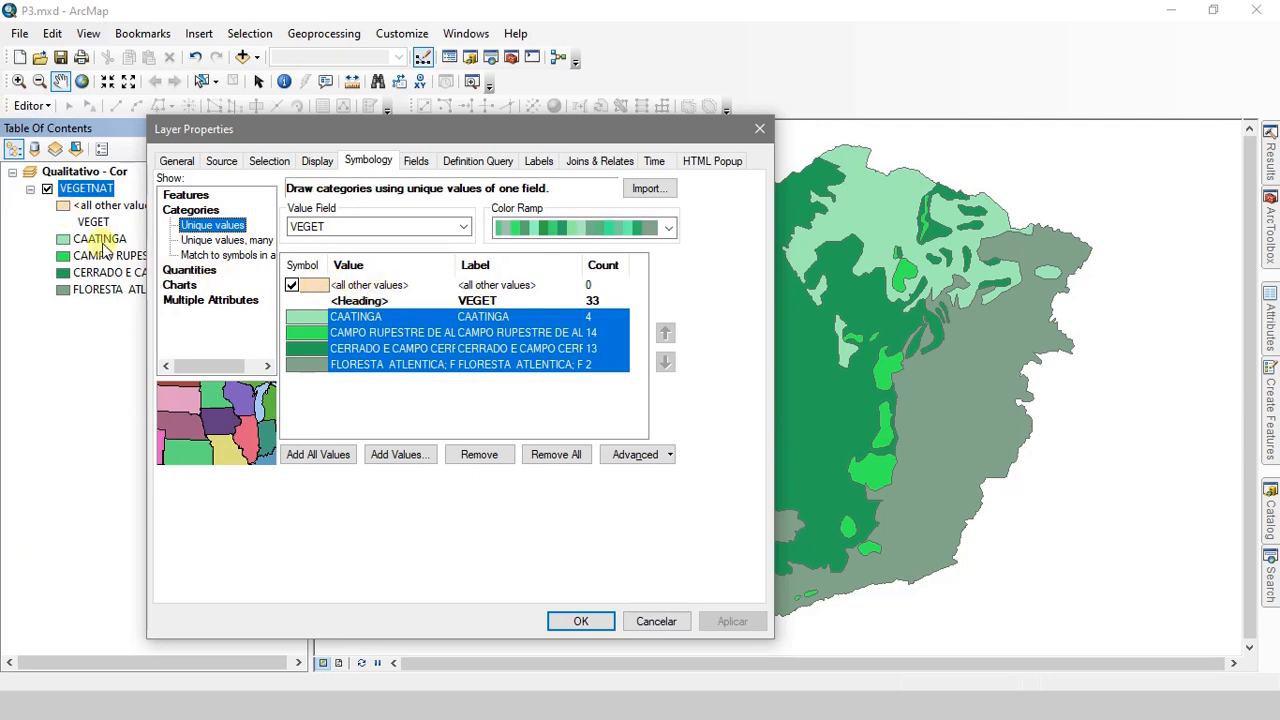
Step: Exclude the all other values entry from the symbology and apply the change
left_click(289, 293)
left_click(291, 286)
left_click(722, 622)
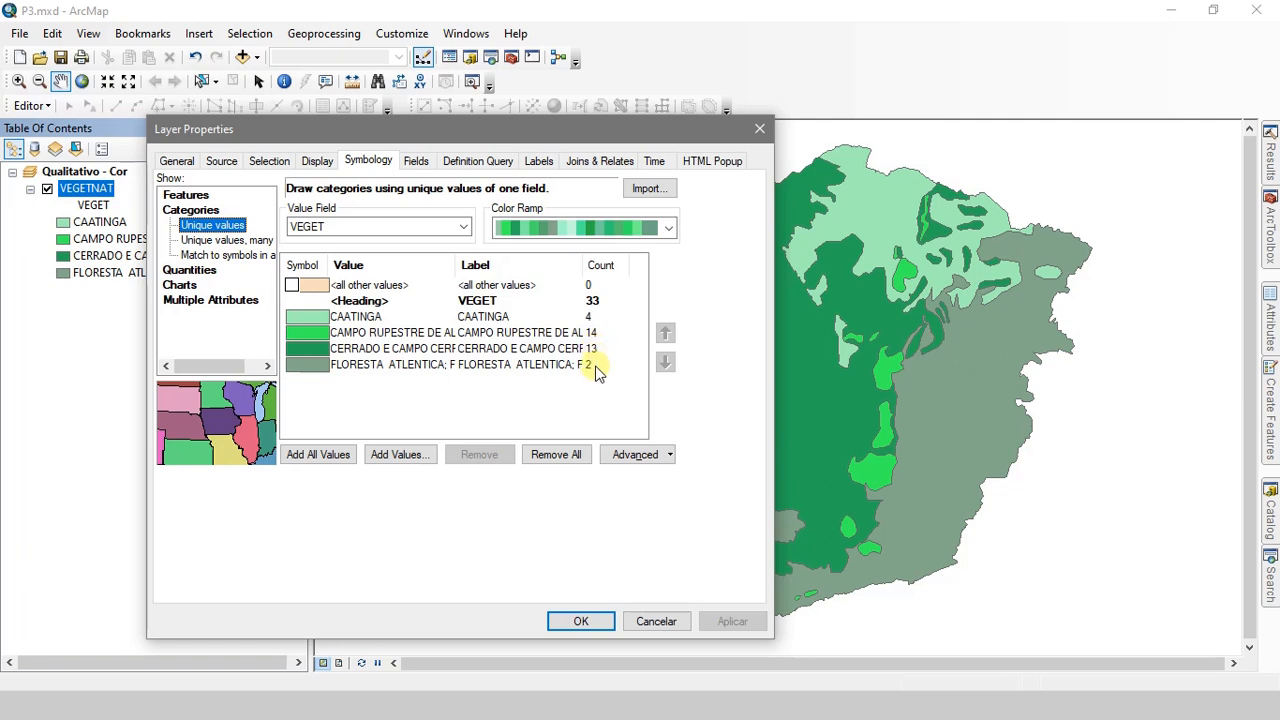
Step: Widen the label column, relabel the grouped Atlantic forest category as FLORESTA ATLÂNTICA, and apply the change
left_click_drag(525, 130, 612, 124)
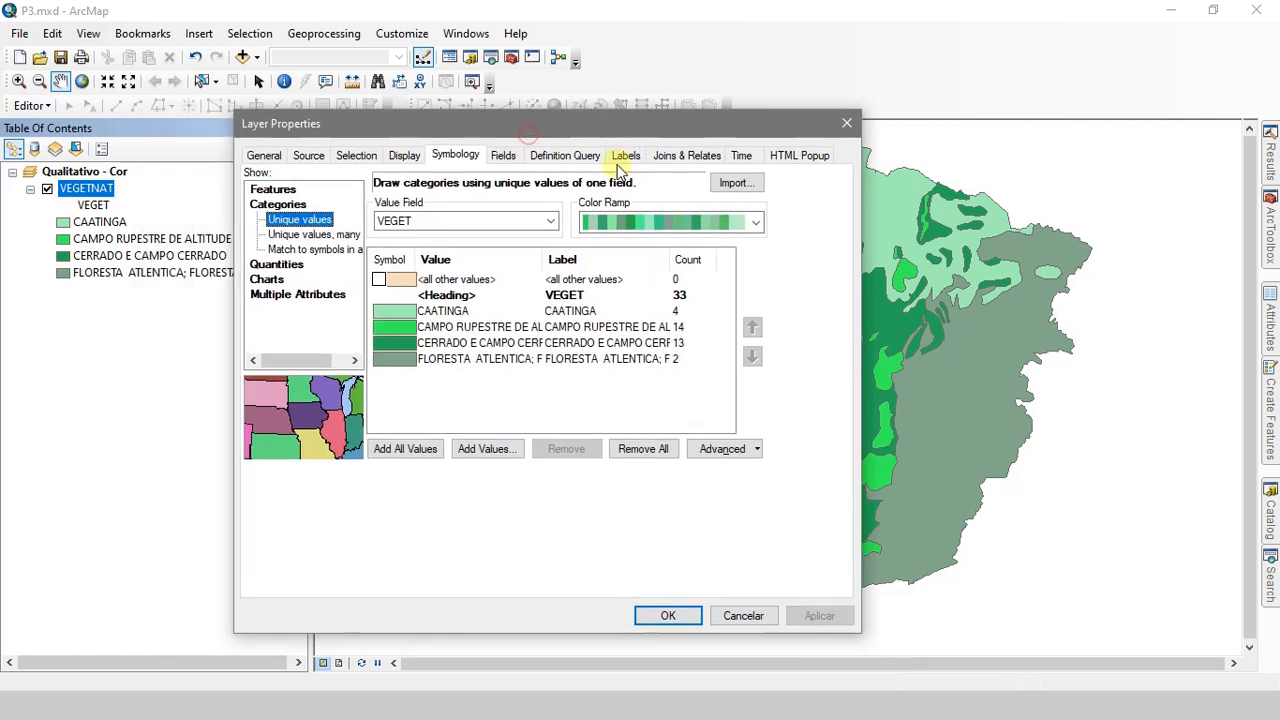
left_click_drag(672, 266, 698, 266)
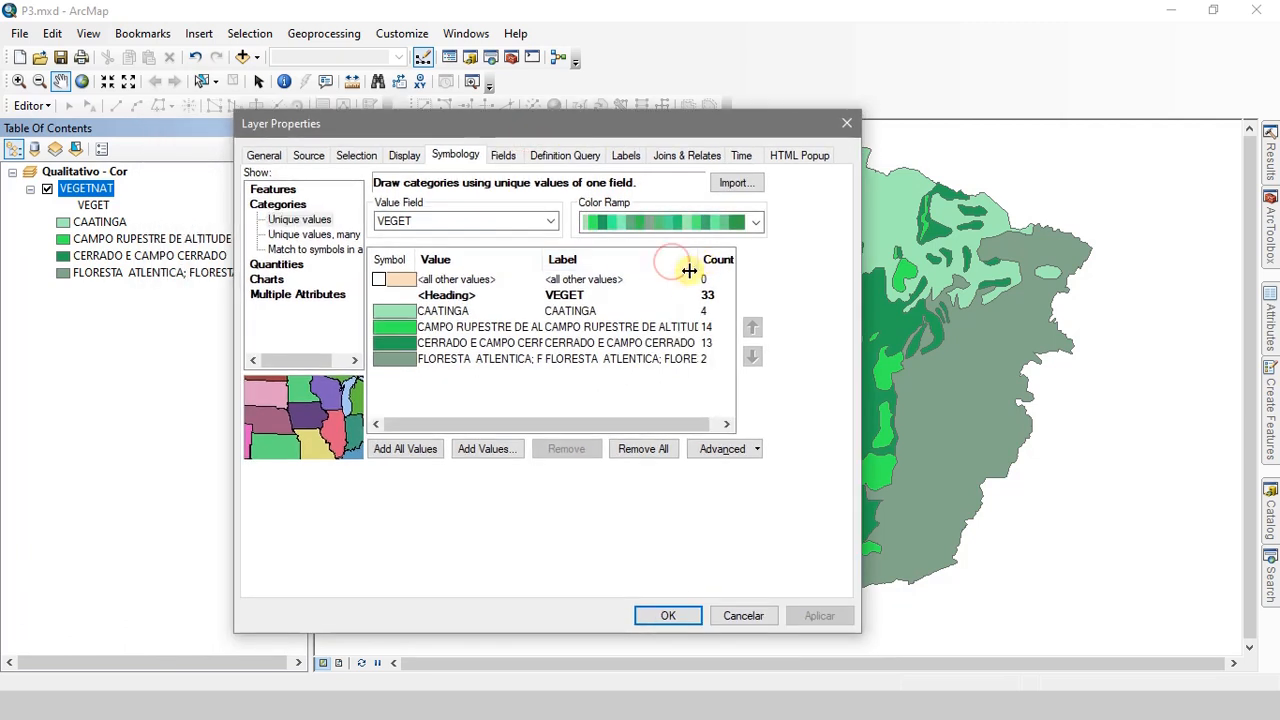
left_click(605, 343)
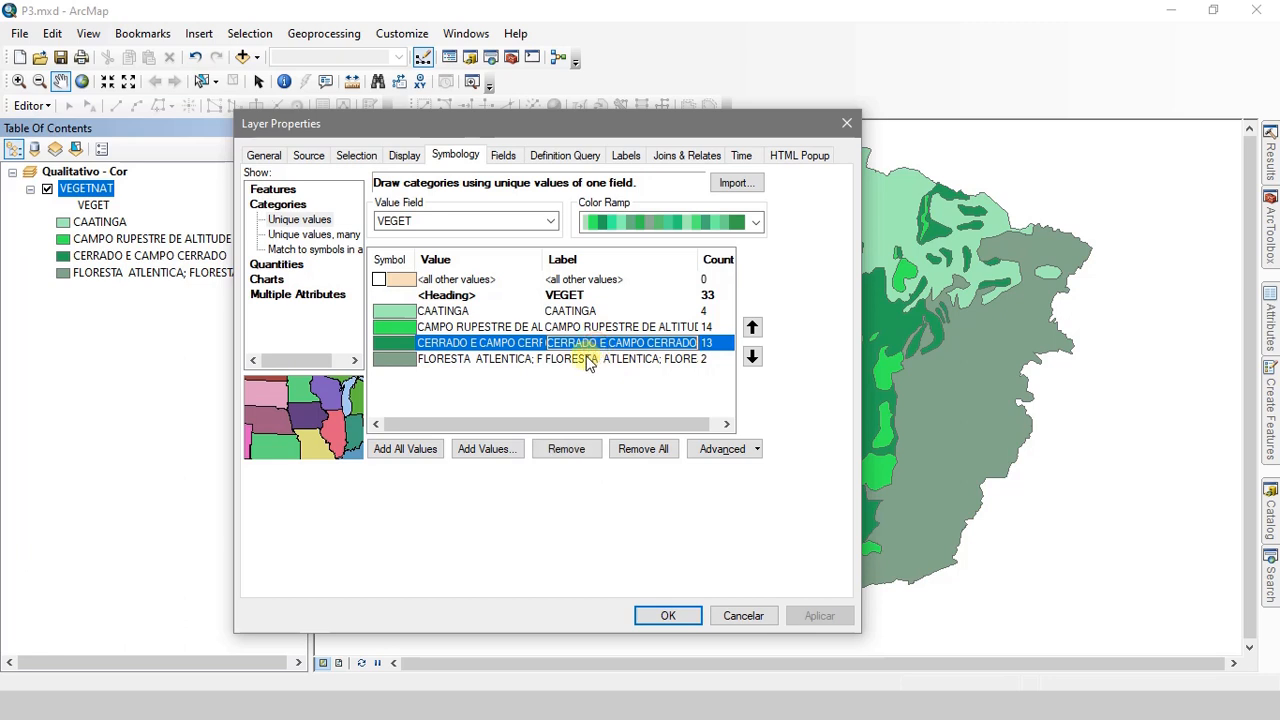
left_click(586, 360)
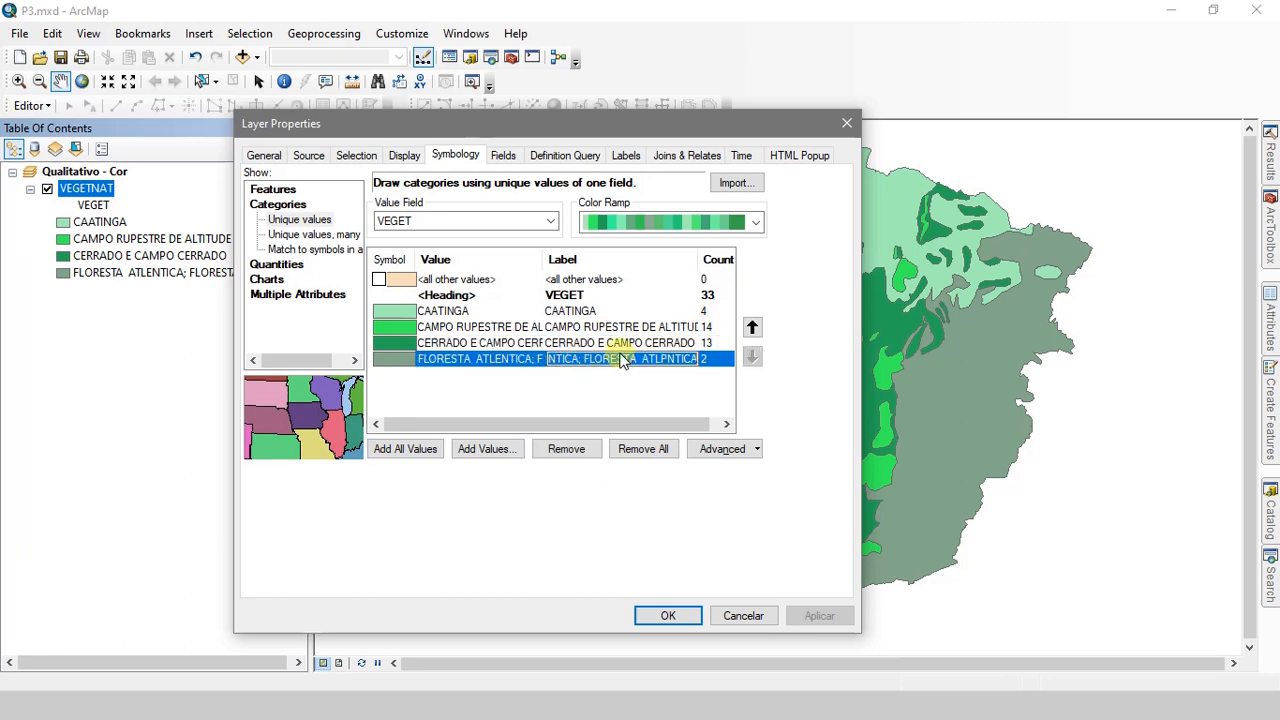
key("Caps_Lock")
type("FL")
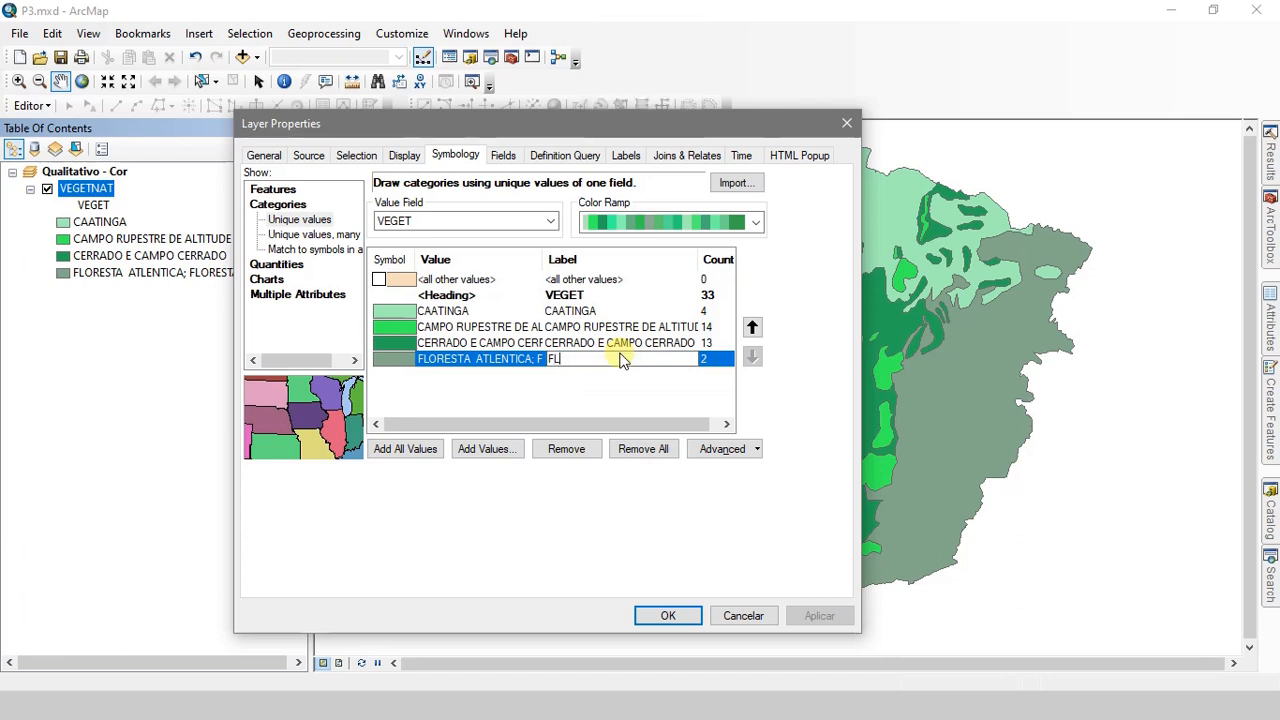
type("ORESTA ATLANTICA")
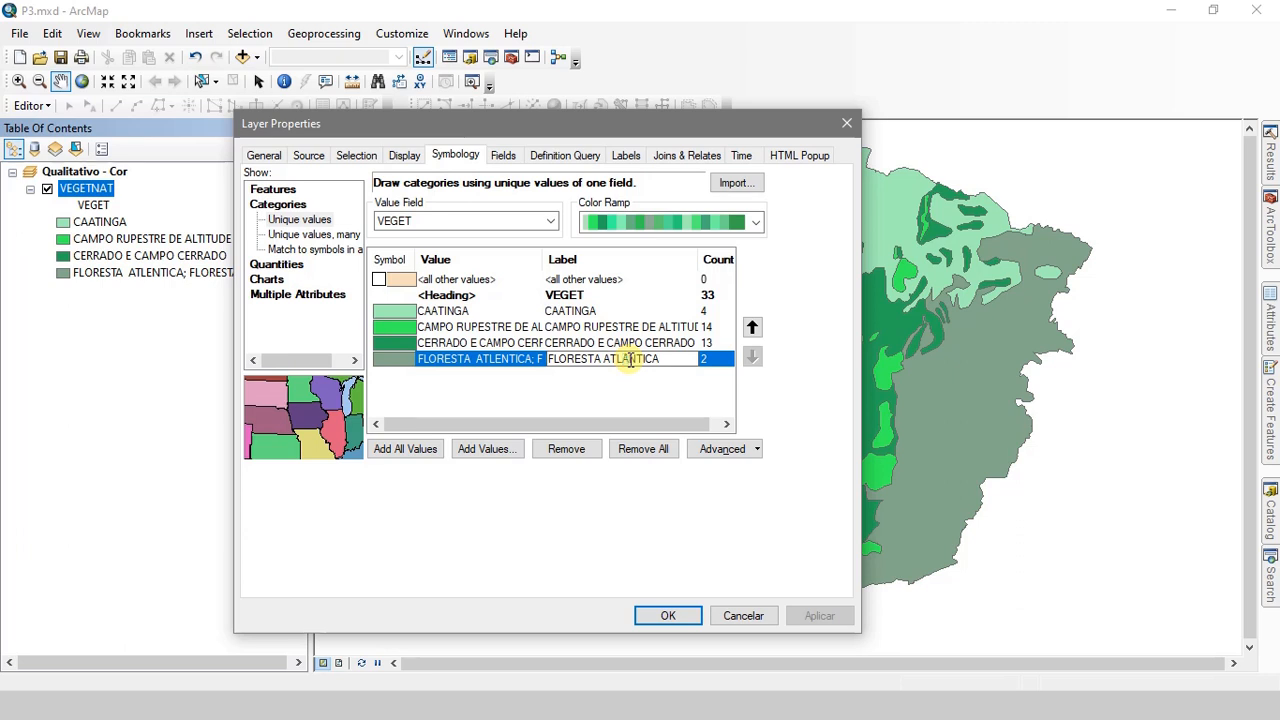
key("Return")
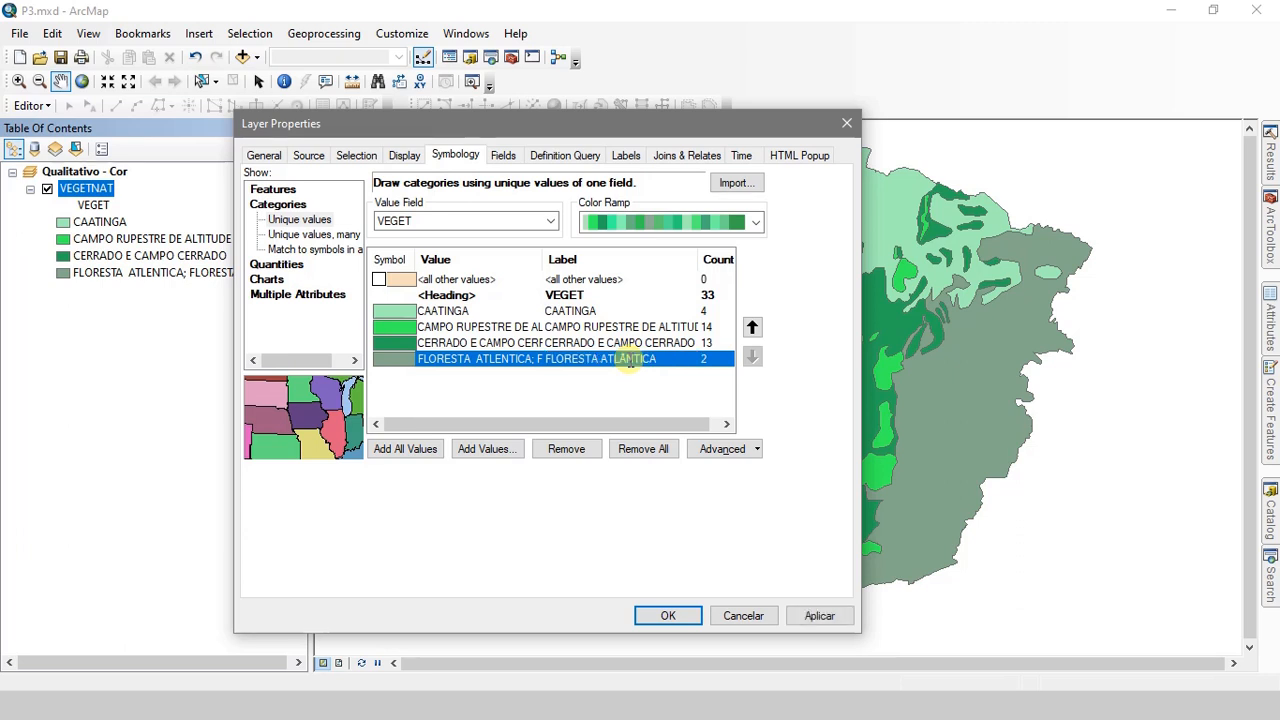
left_click(818, 617)
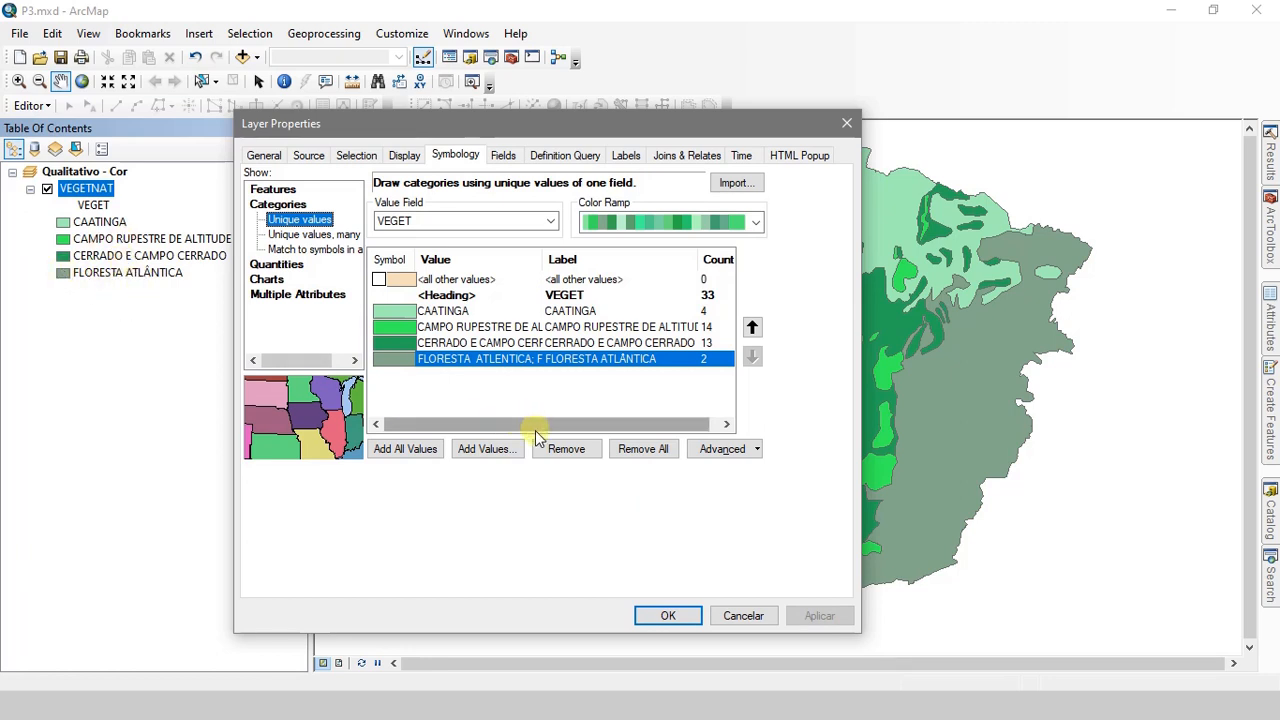
Step: Check which fields can drive feature transparency and view the layer's overall transparency setting in its display properties
left_click(724, 452)
left_click(735, 475)
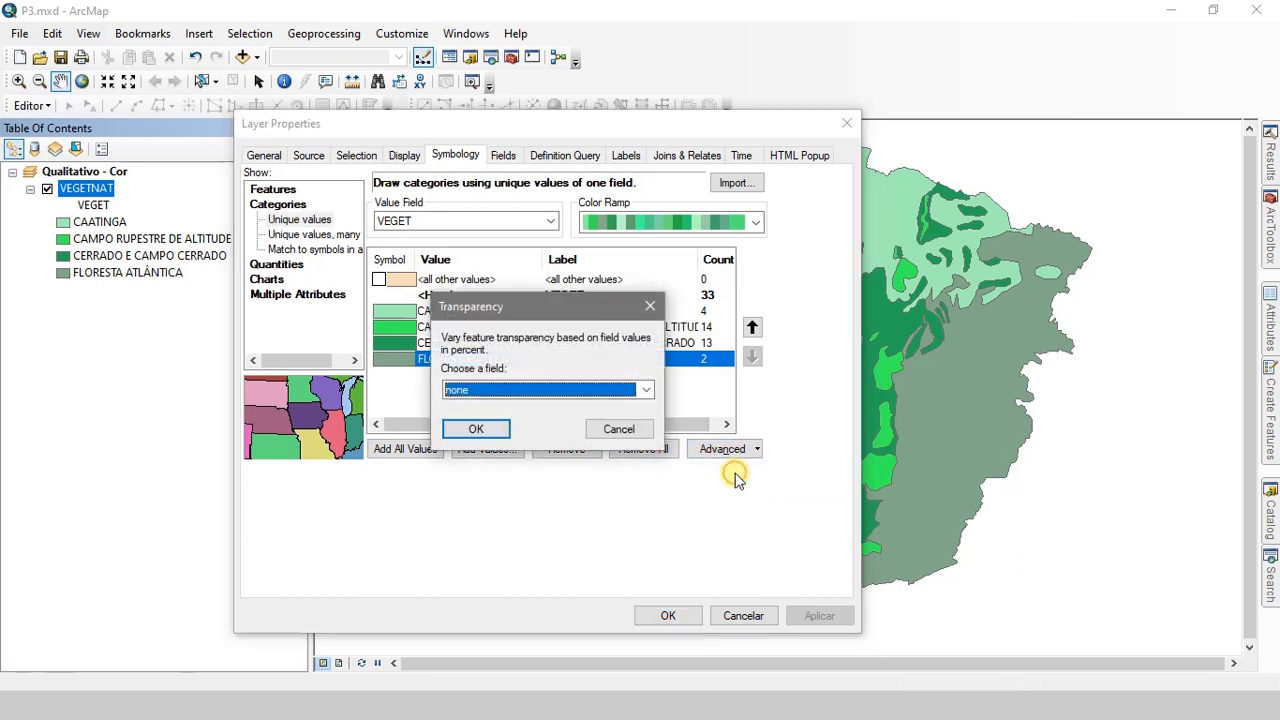
left_click(507, 392)
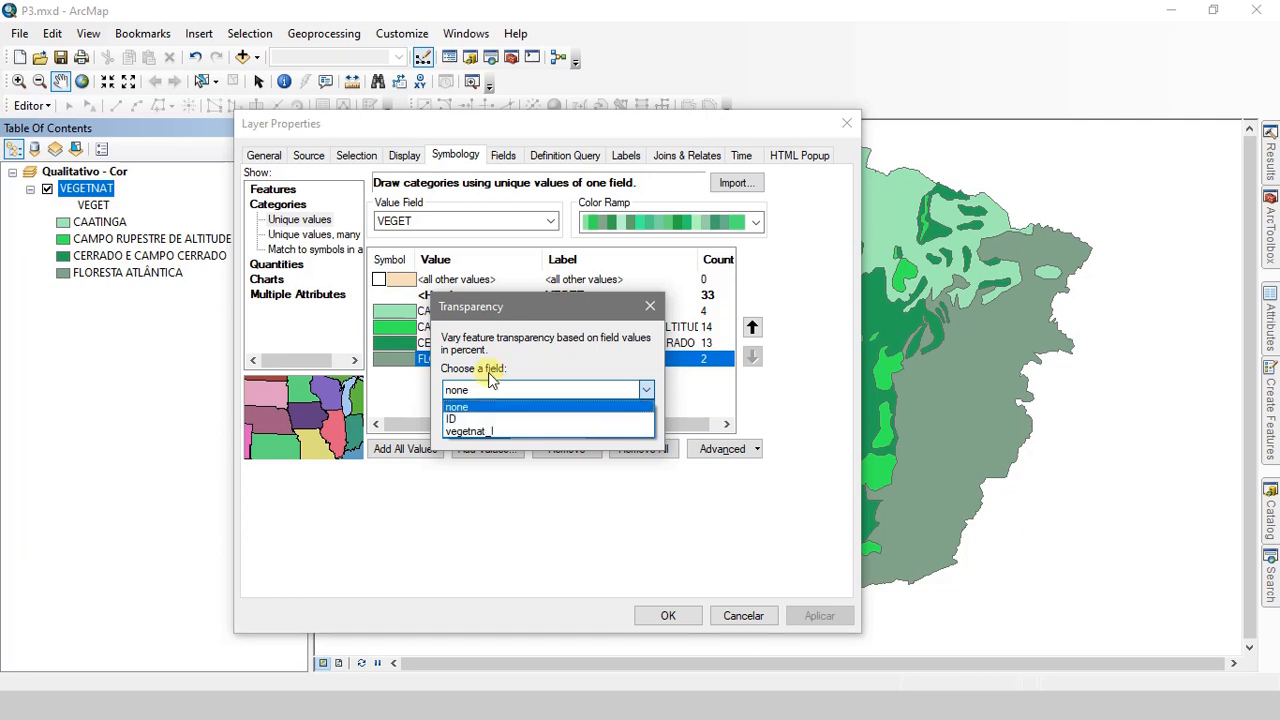
left_click(645, 304)
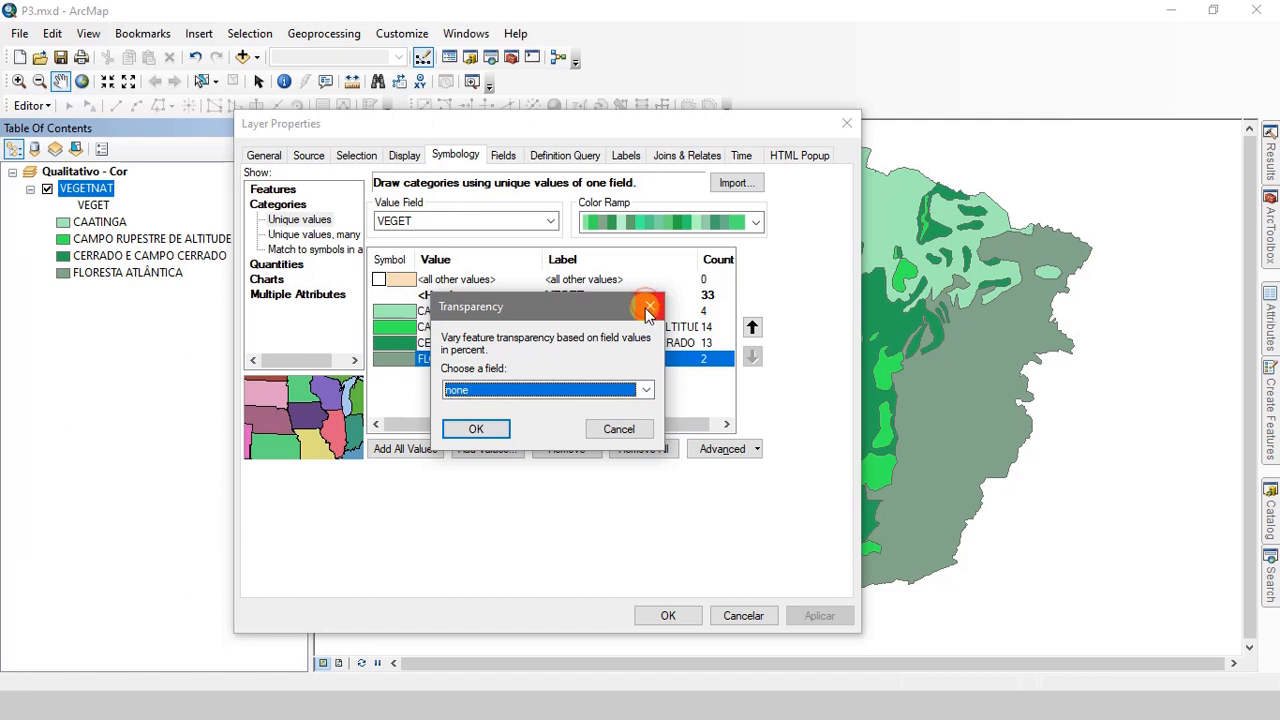
left_click(647, 307)
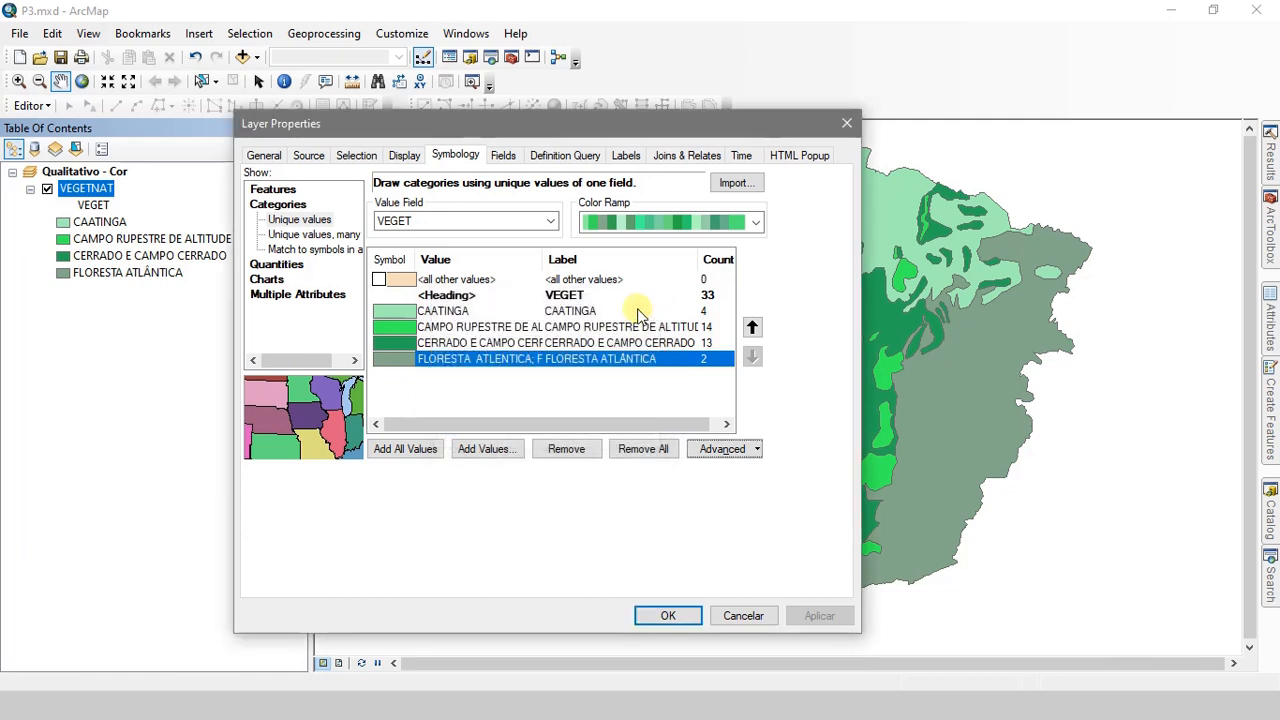
left_click(403, 155)
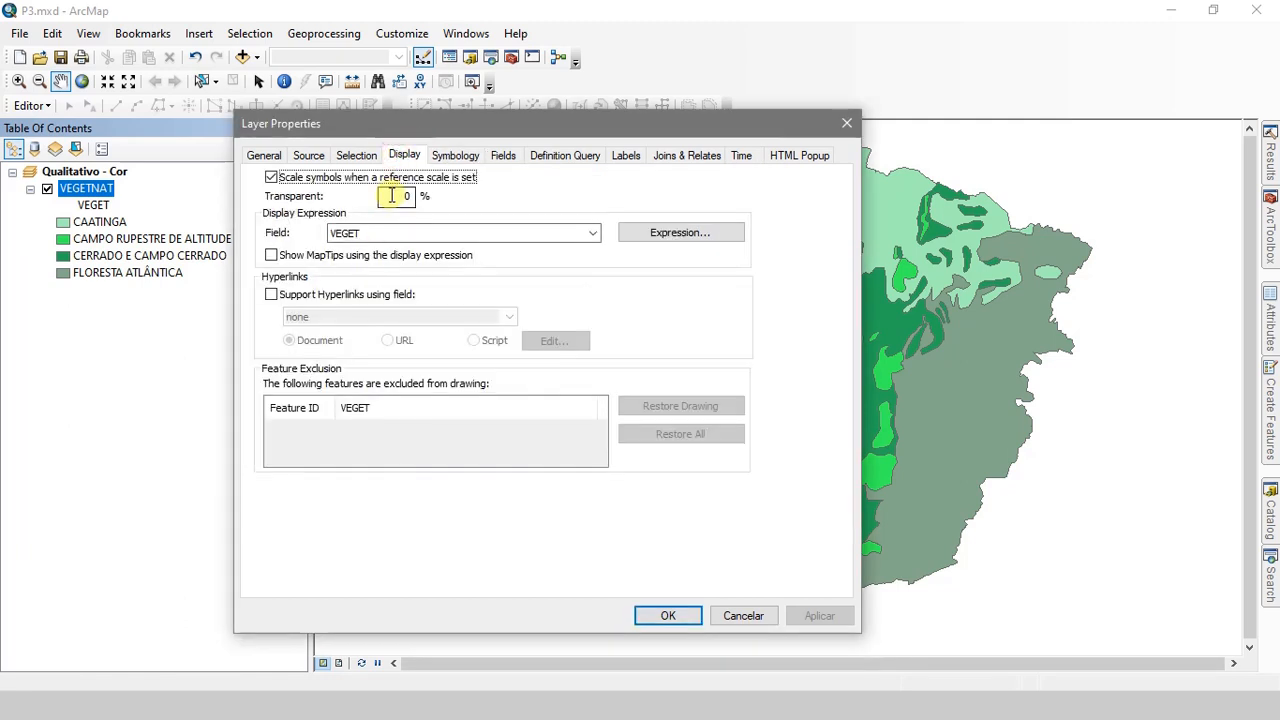
left_click(452, 157)
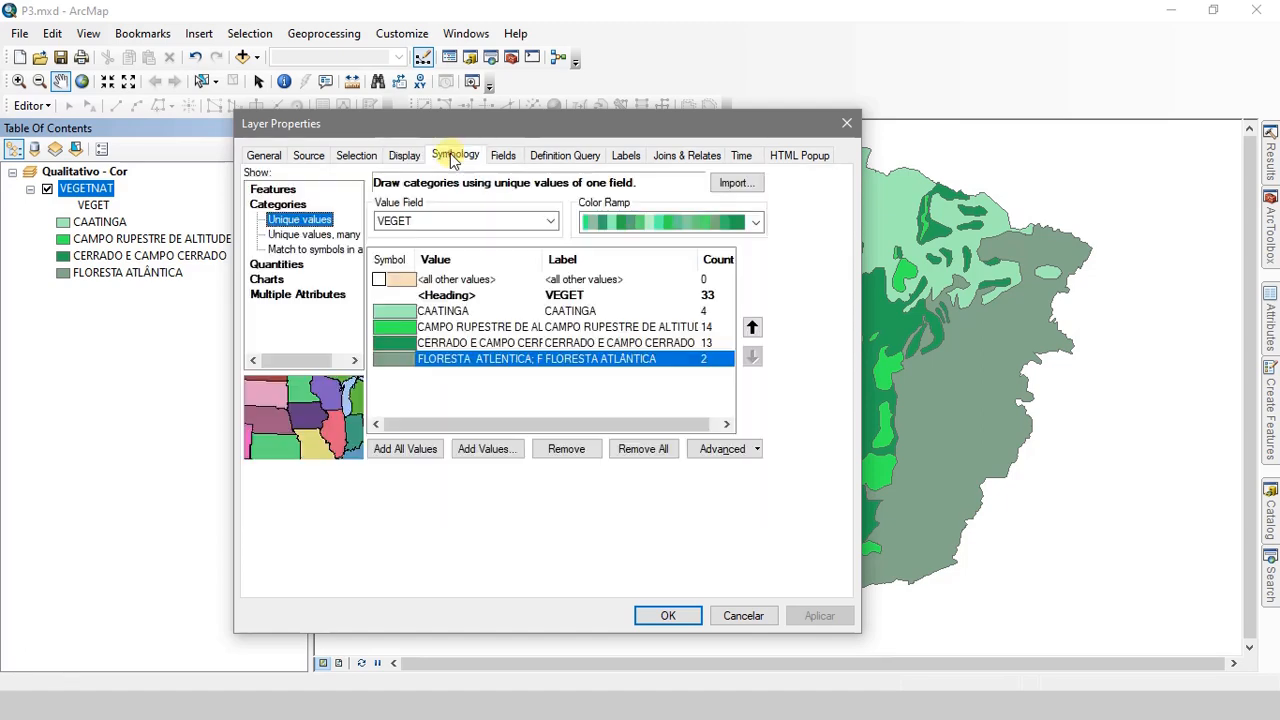
Step: View the symbol levels of the vegetation categories and close them without changes
left_click(735, 447)
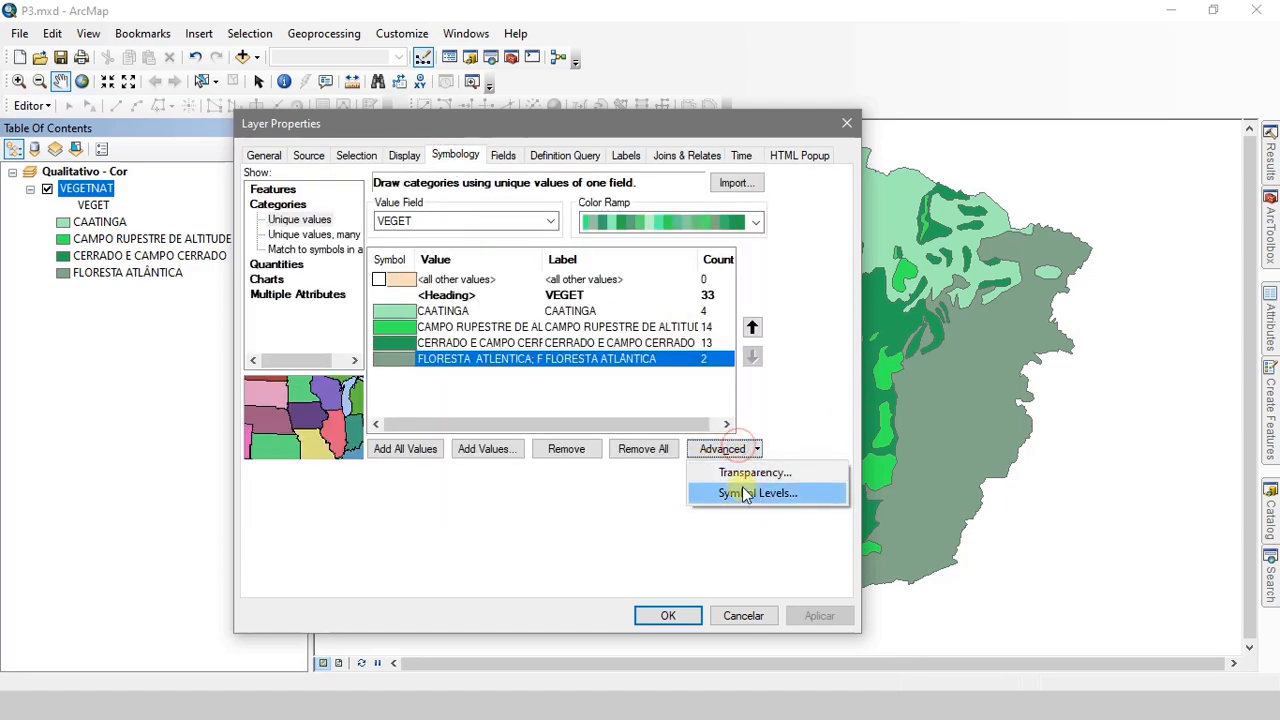
left_click(744, 493)
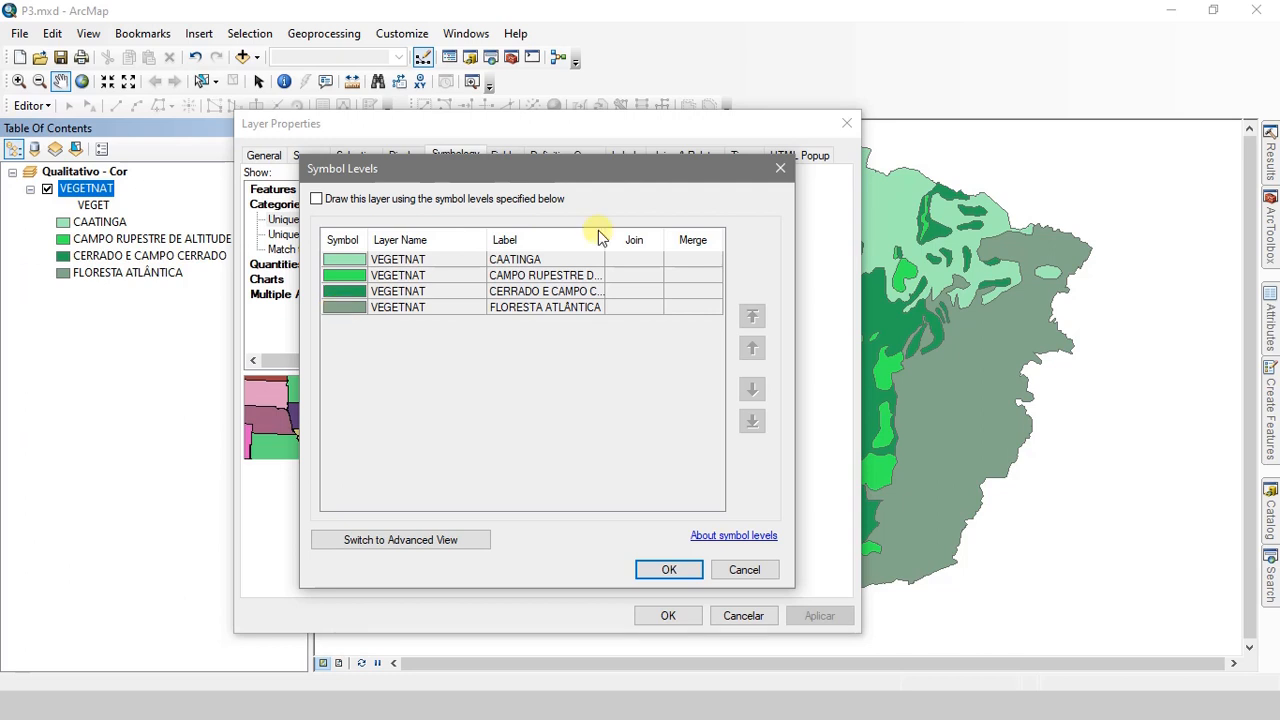
left_click(780, 168)
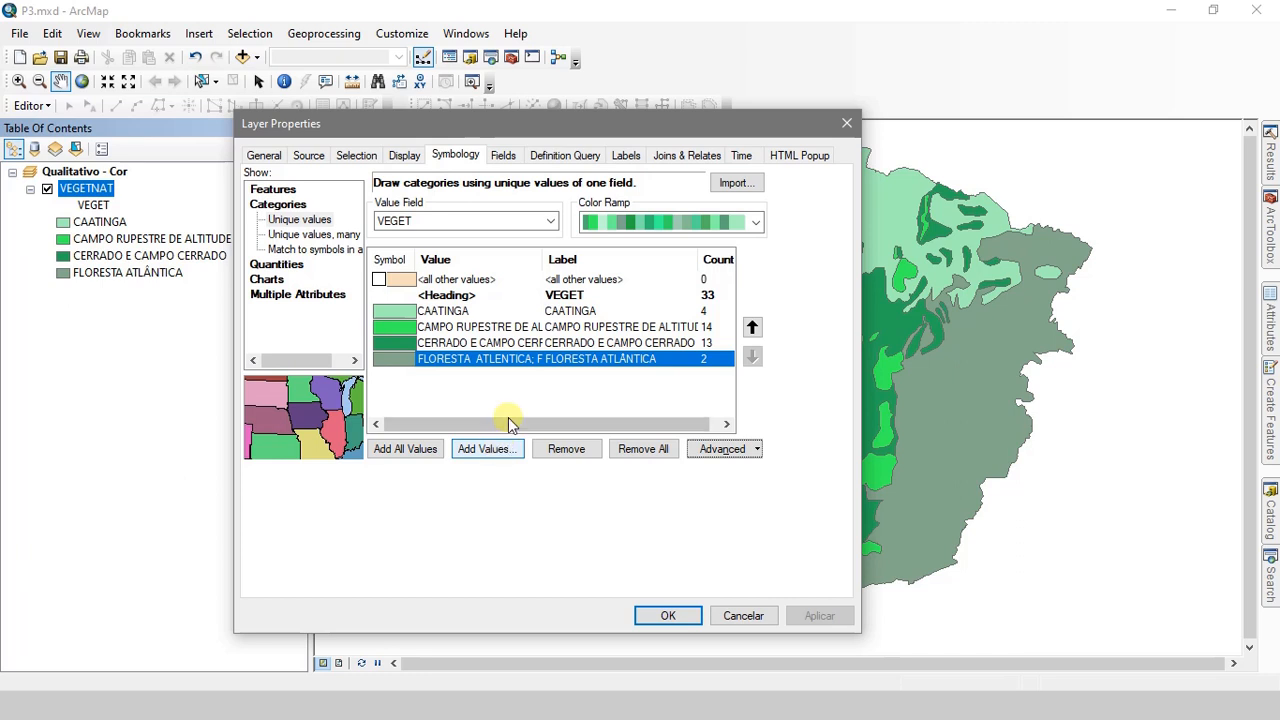
Step: Clear the VEGET heading label of the category list and apply the change
left_click(565, 297)
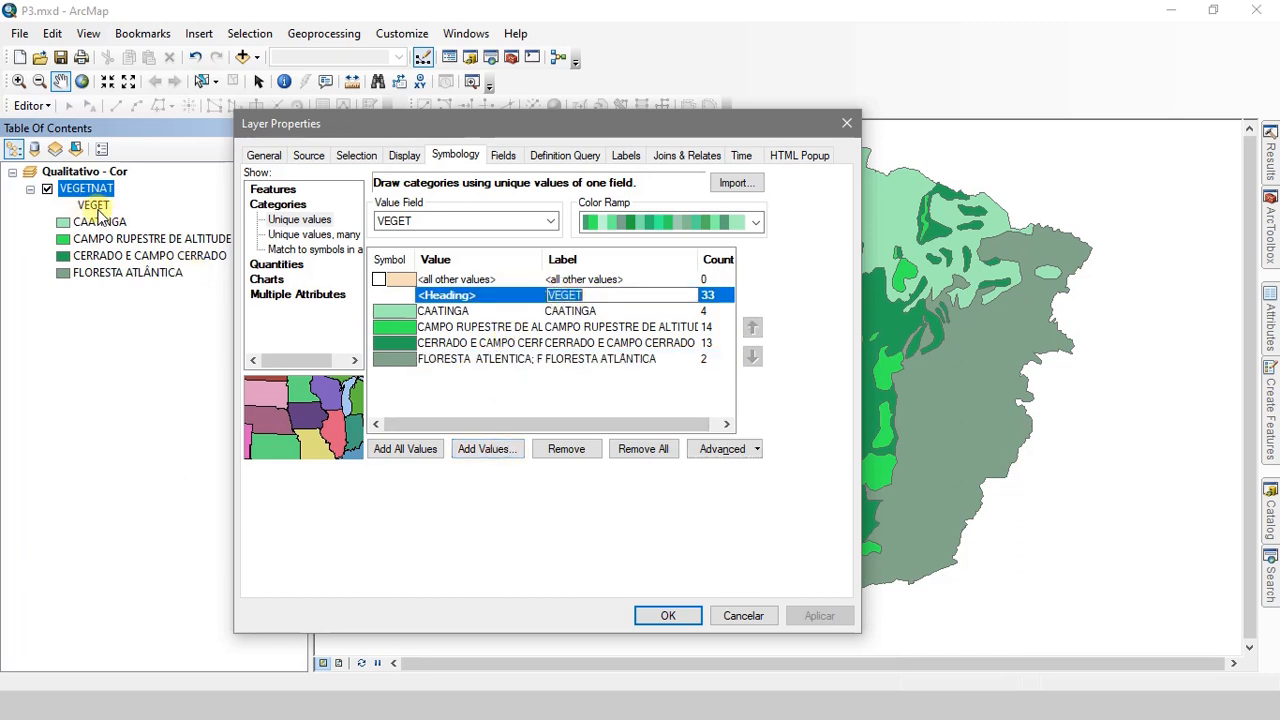
key("BackSpace")
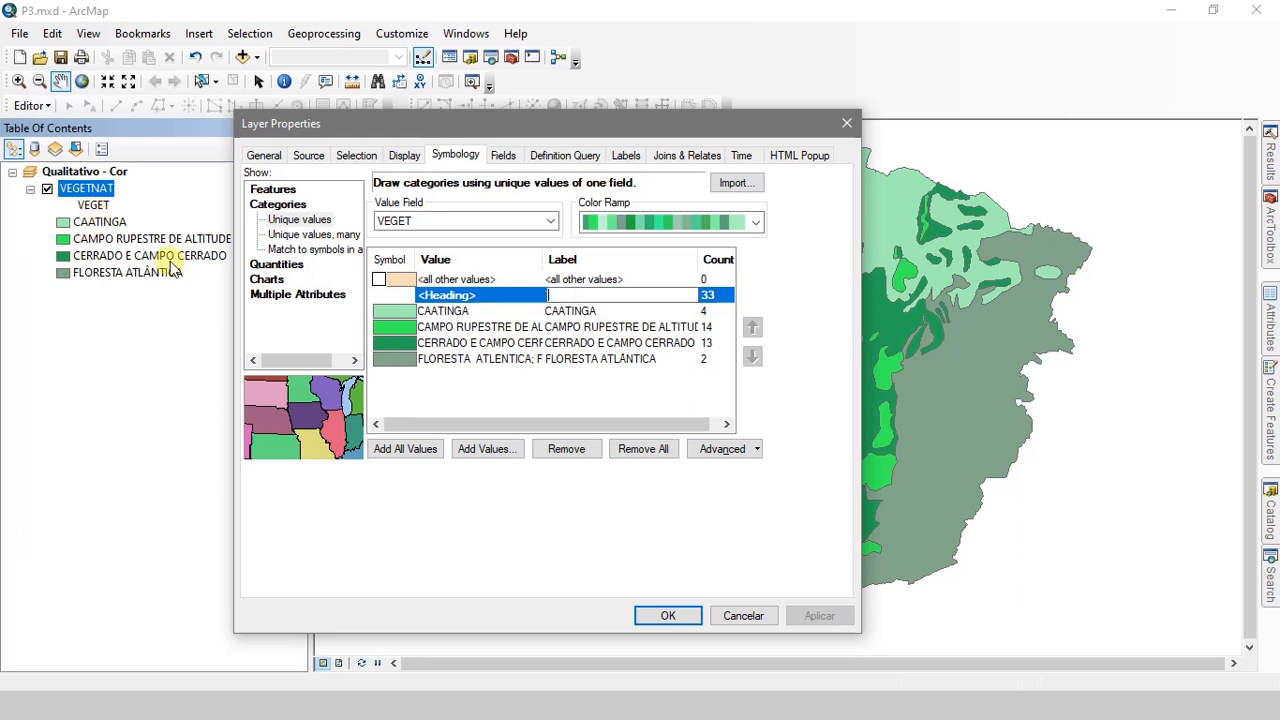
left_click(515, 376)
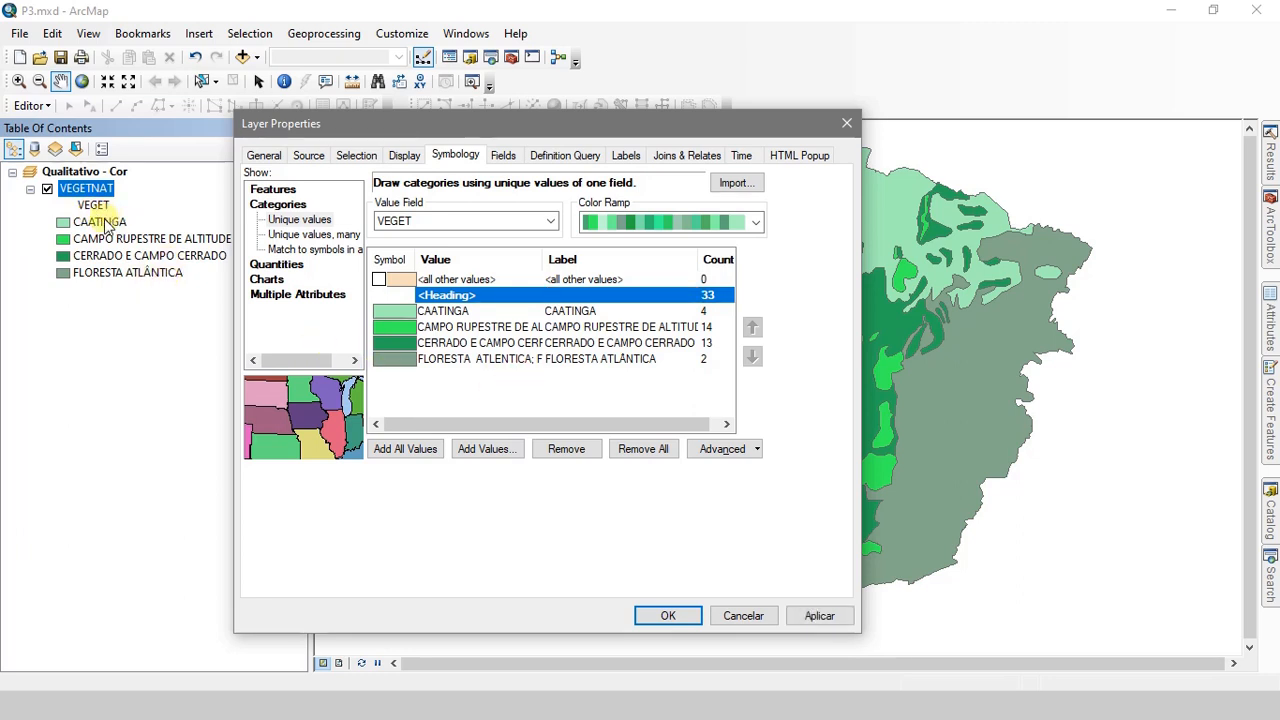
left_click(808, 616)
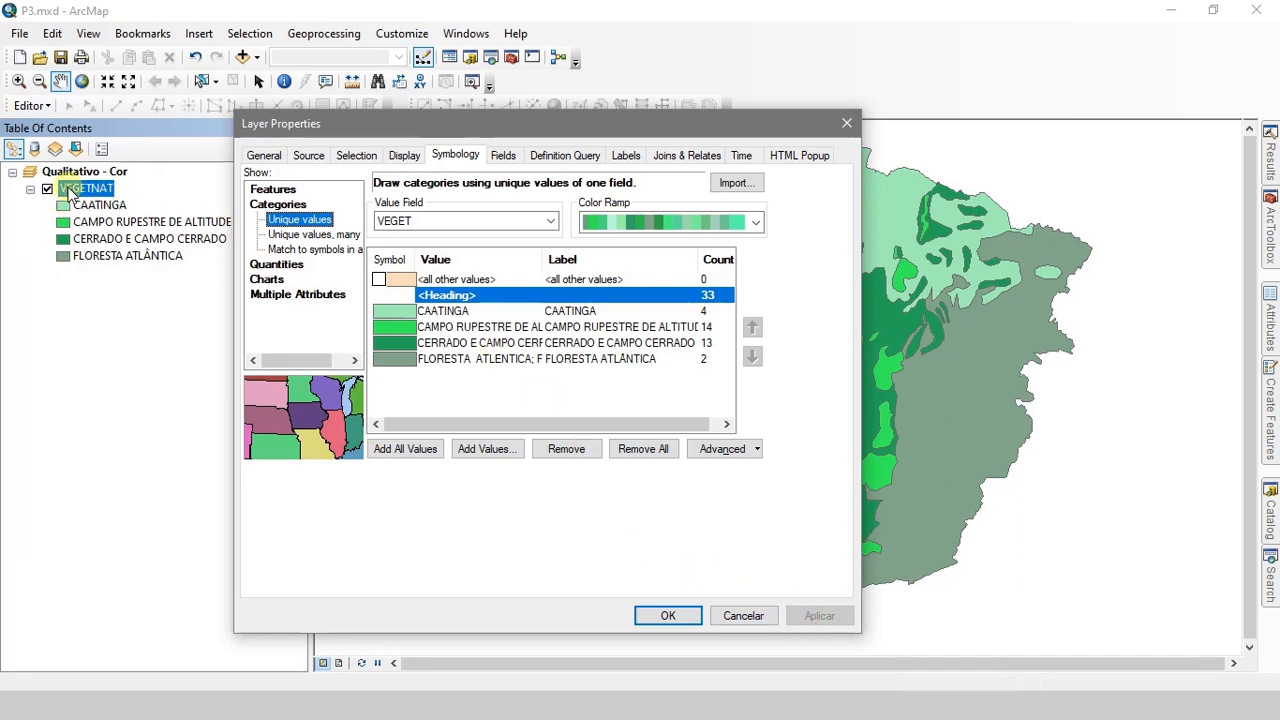
Step: Rename the VEGETNAT layer as VEGETAÇÃO NATIVA and close its properties
left_click(264, 157)
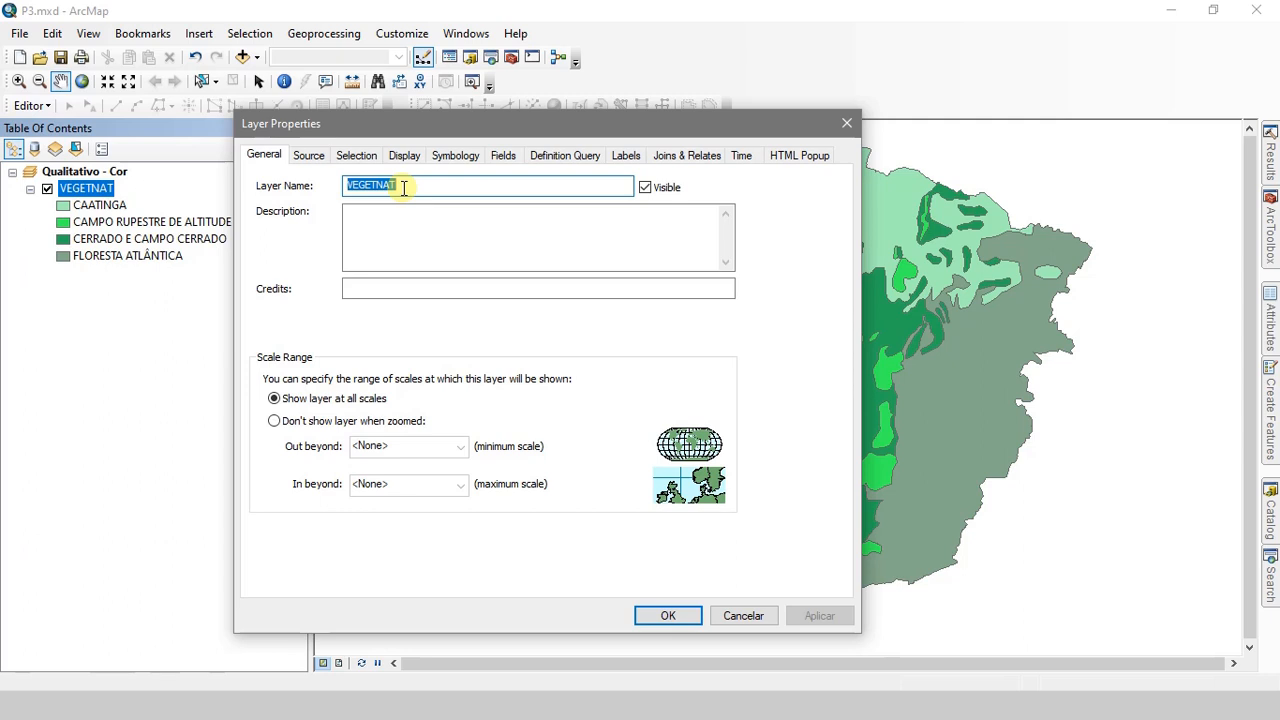
type("VEGETAÇÃO")
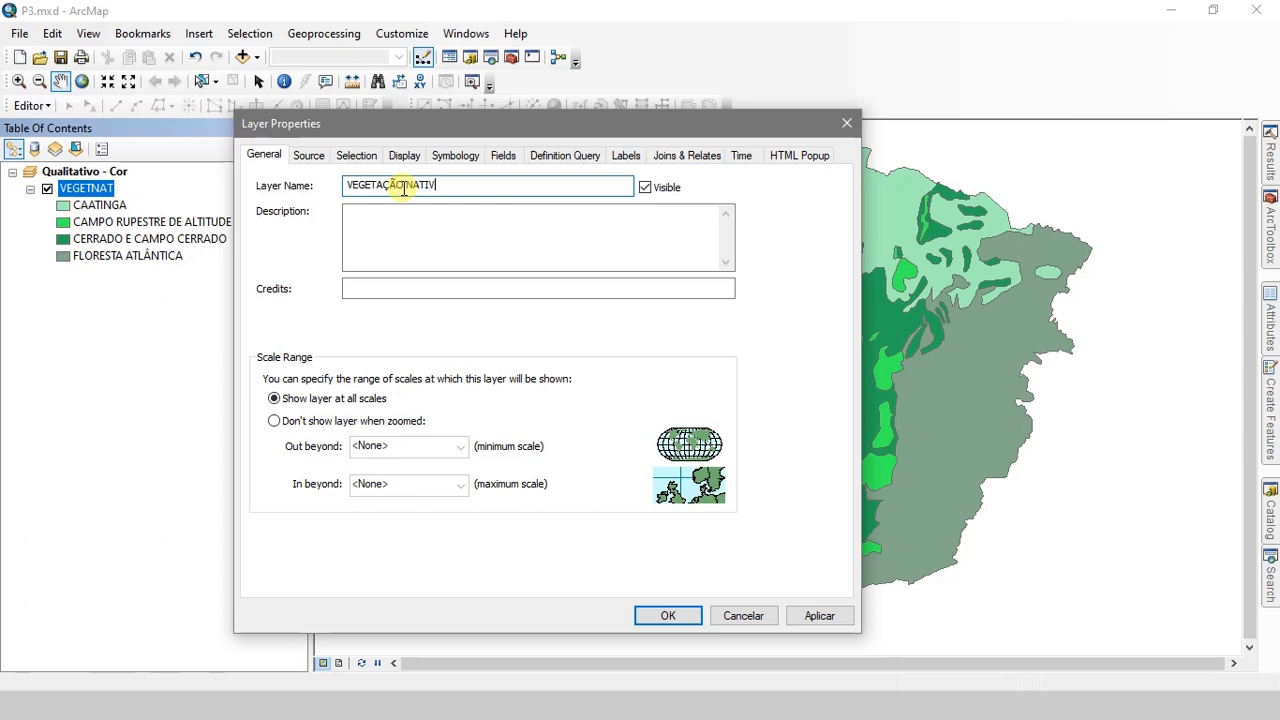
type(" NATIVA")
key("Return")
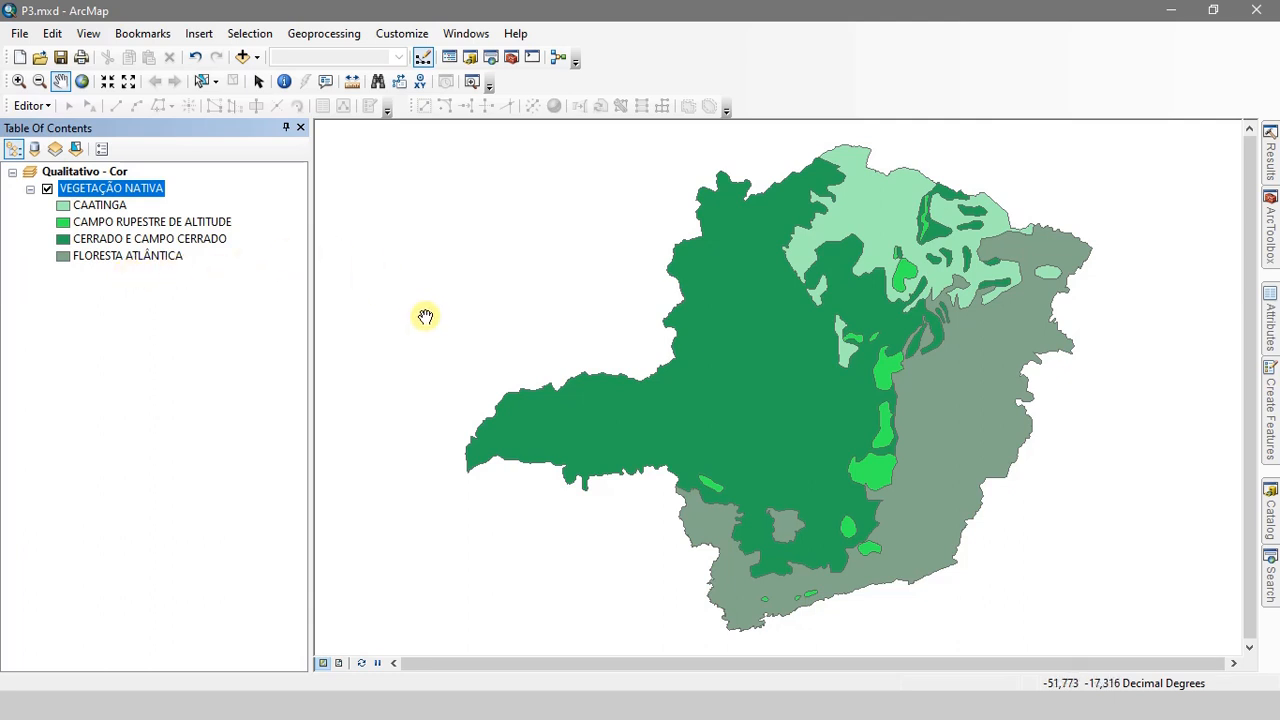
Step: Change the fill colour of the CAATINGA category symbol to pale yellow
left_click_drag(484, 344, 403, 343)
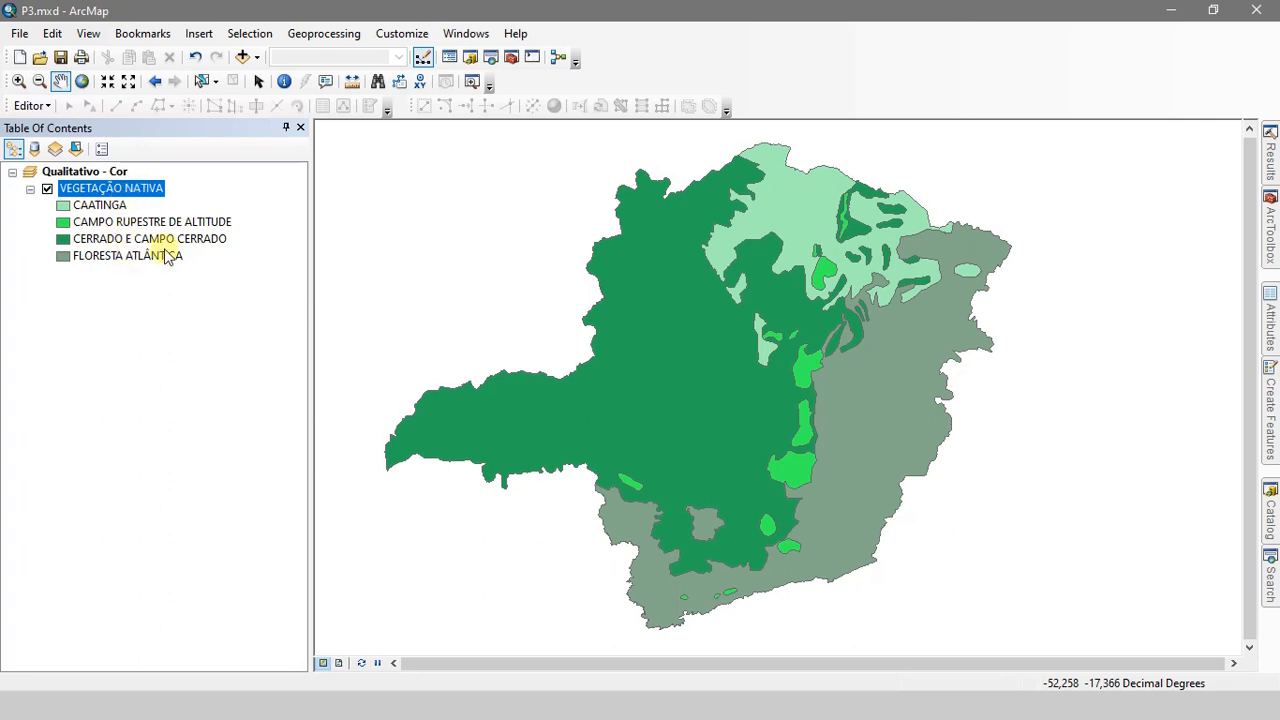
double_click(63, 207)
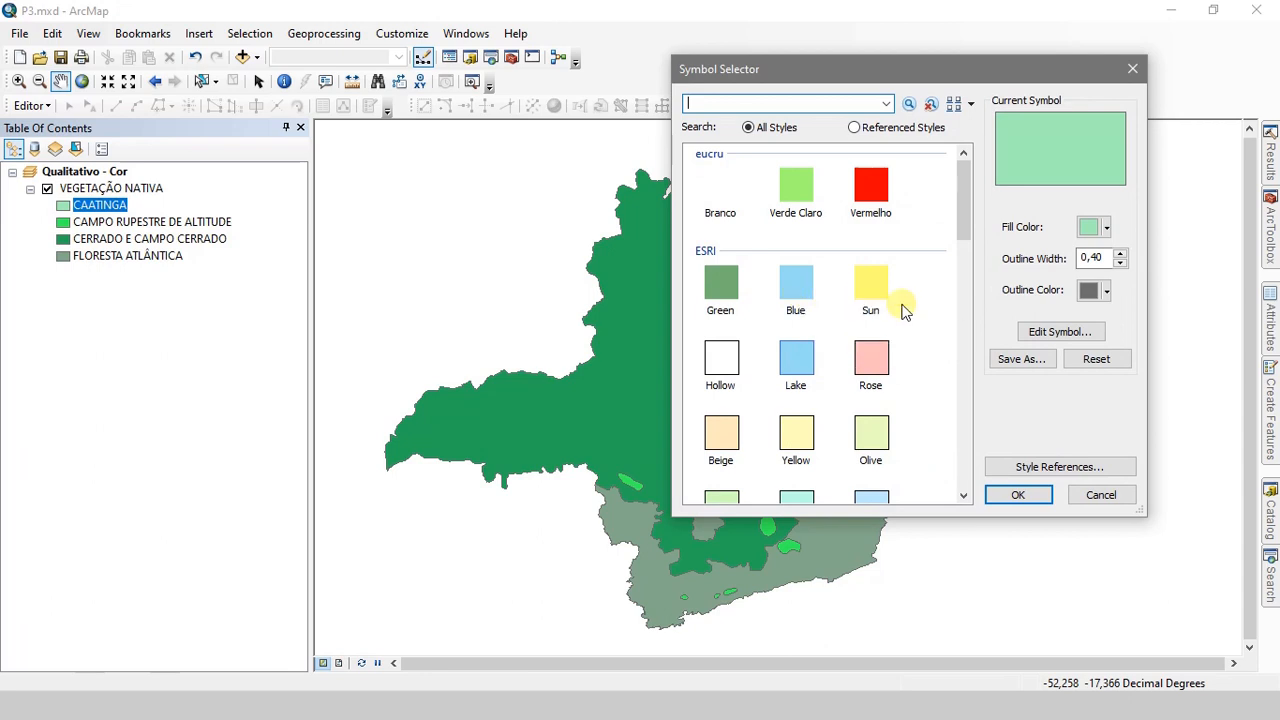
left_click(1100, 228)
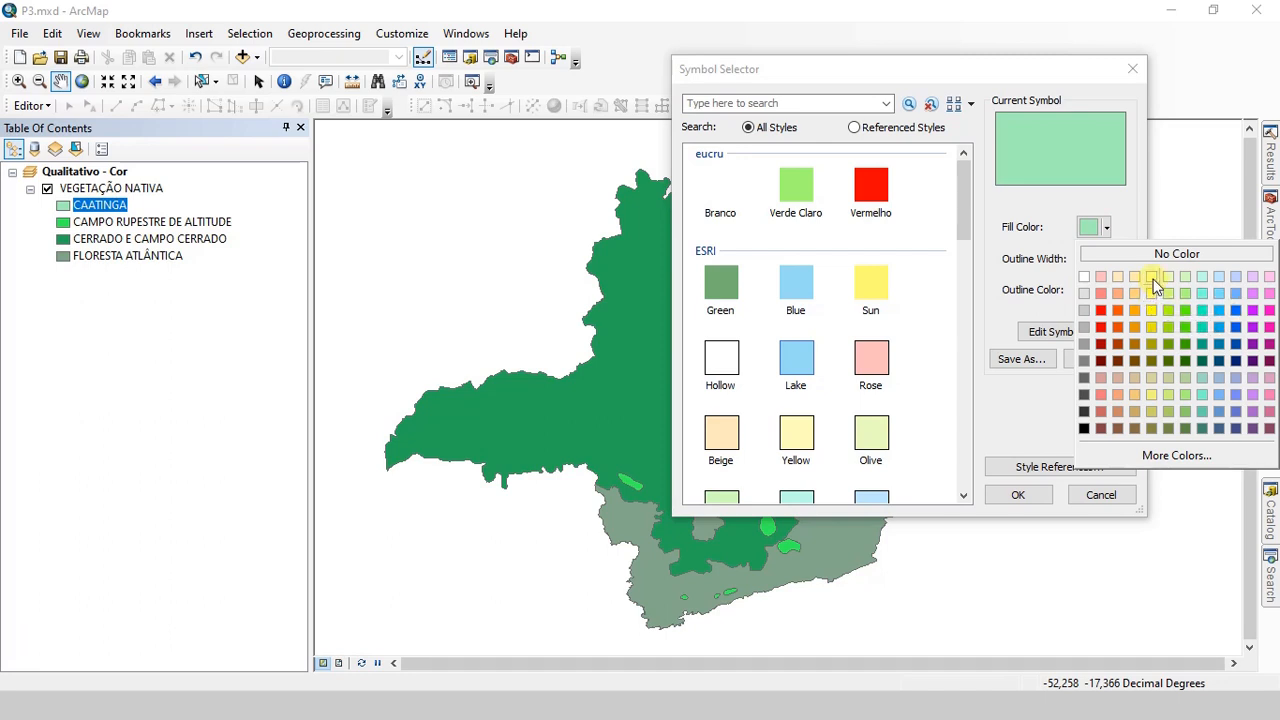
left_click(1153, 280)
left_click(1020, 495)
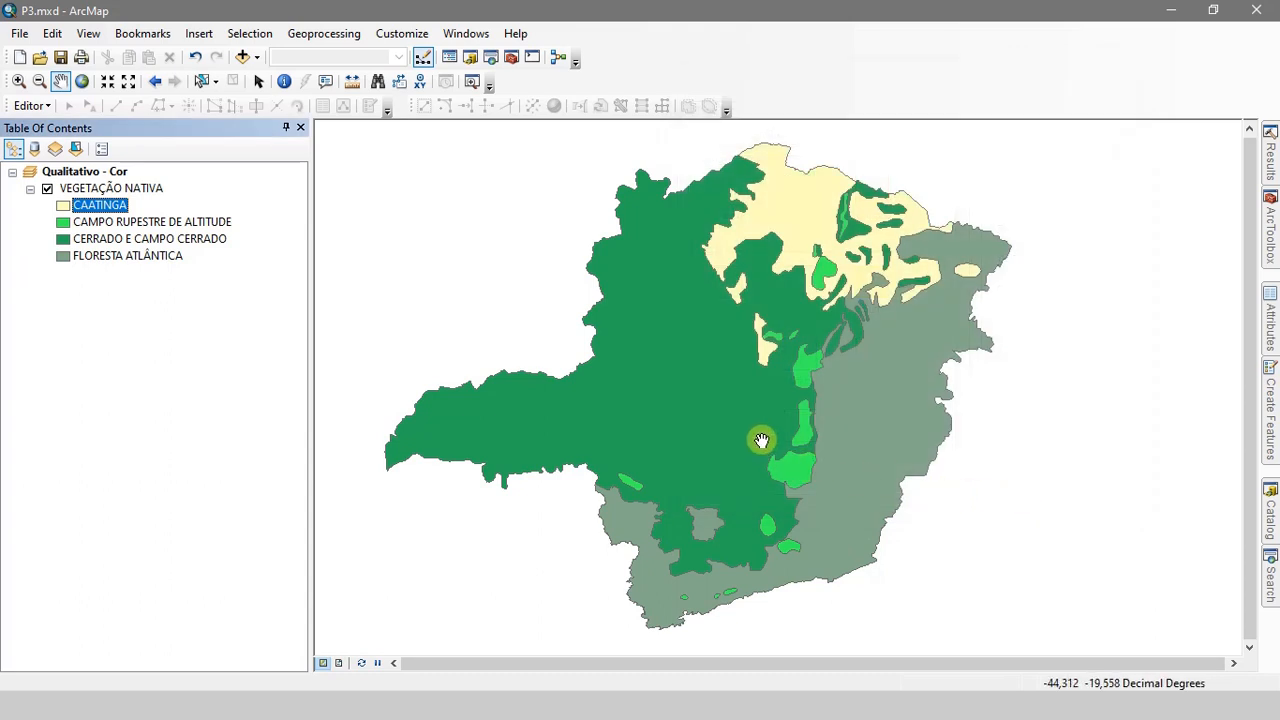
Step: Change the fill colour of the CAMPO RUPESTRE DE ALTITUDE category symbol to pale green
left_click(62, 228)
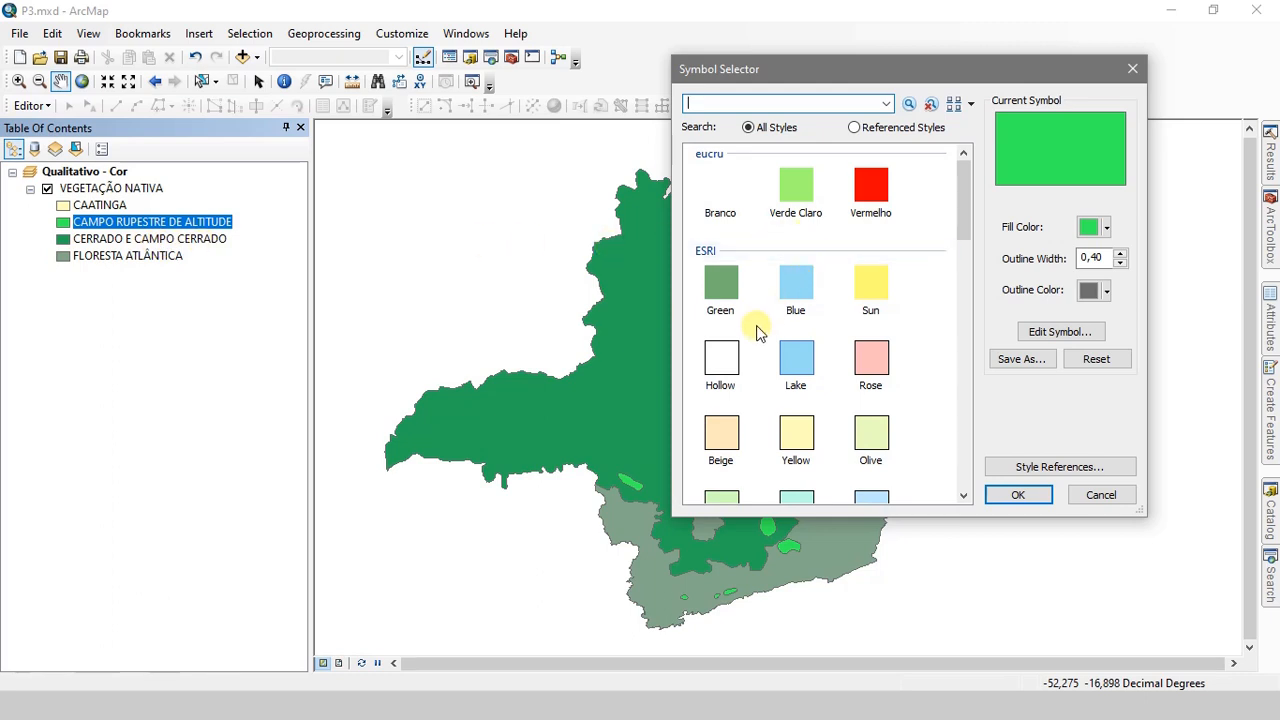
left_click(1106, 228)
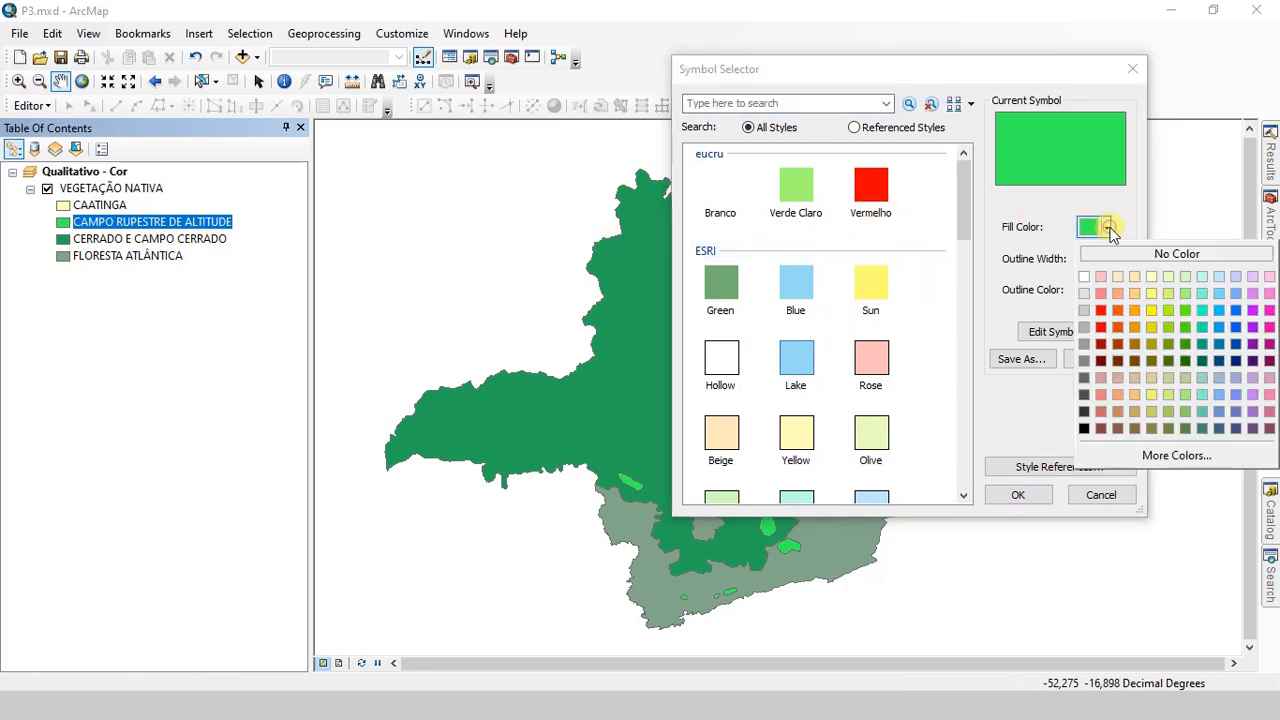
left_click(1186, 277)
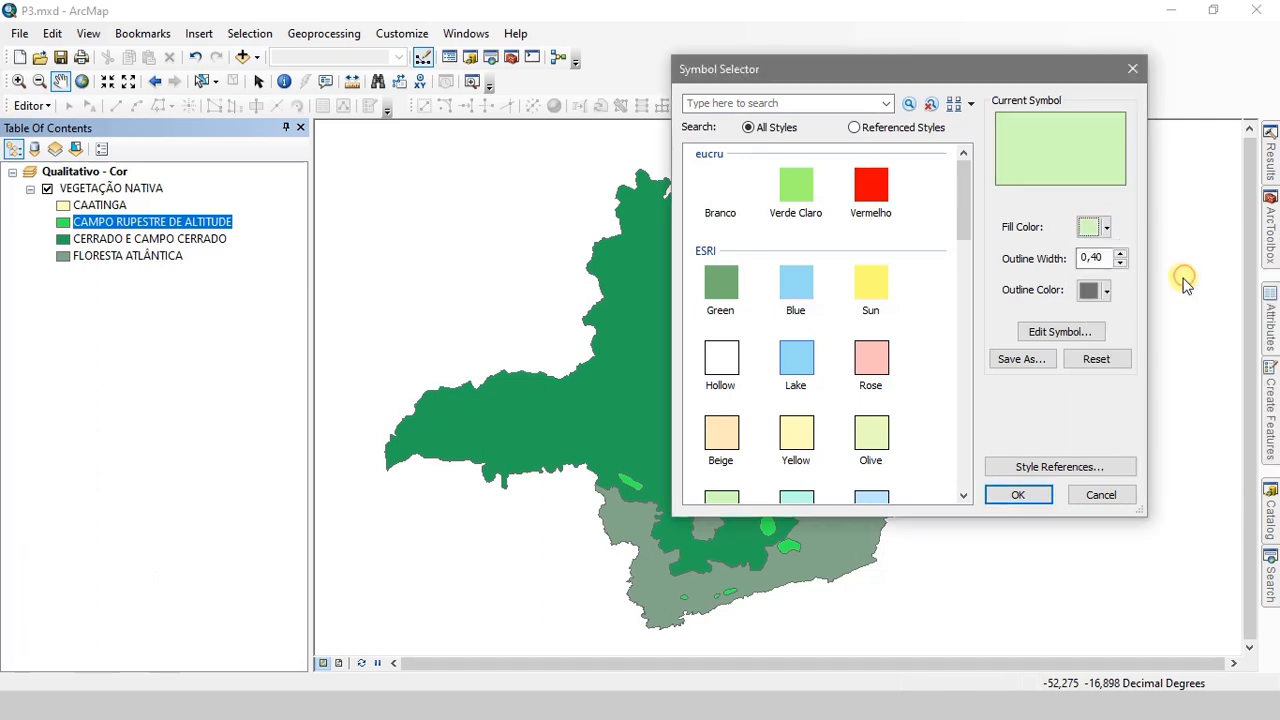
left_click(1015, 495)
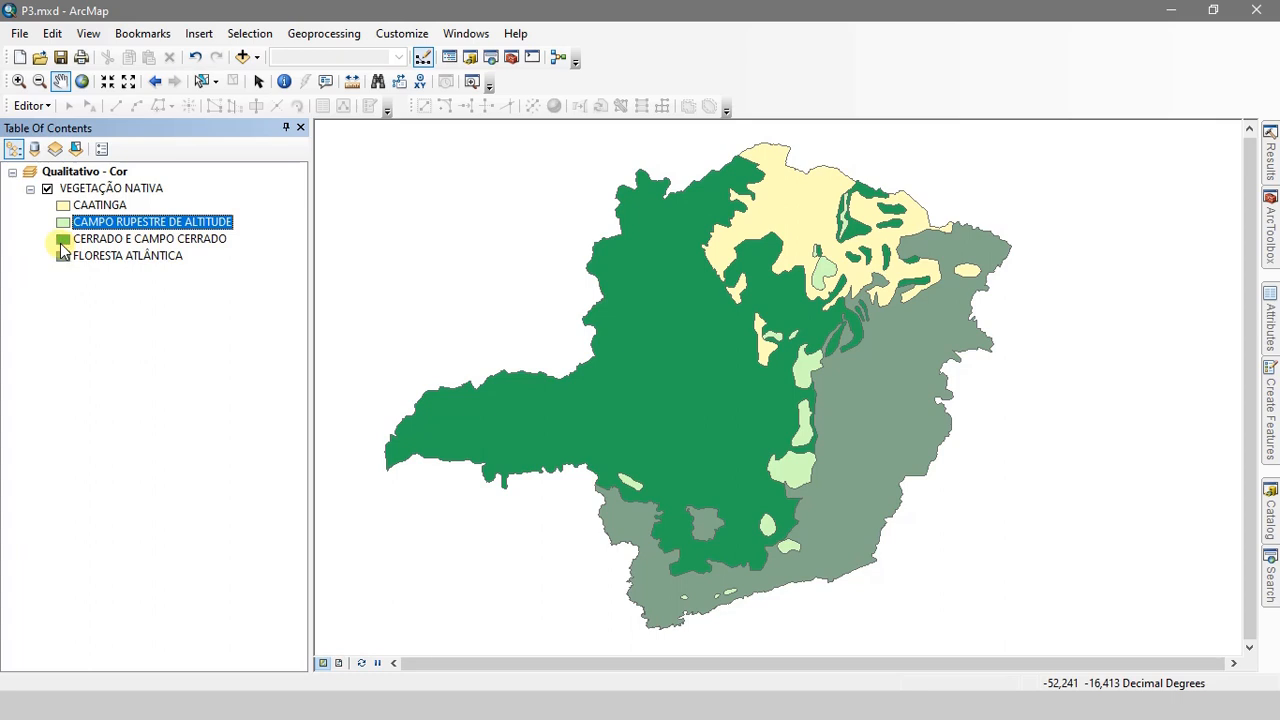
Step: Change the fill colour of the CERRADO E CAMPO CERRADO category symbol to pale green
double_click(62, 241)
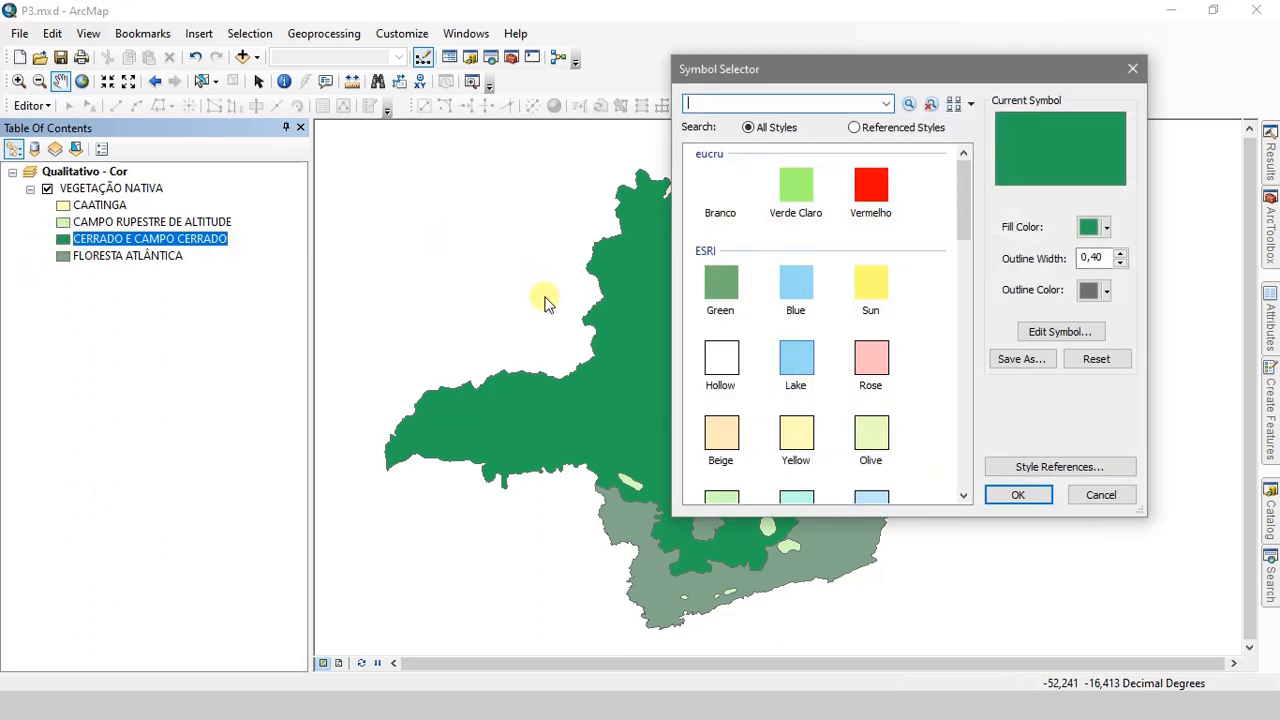
left_click(1105, 228)
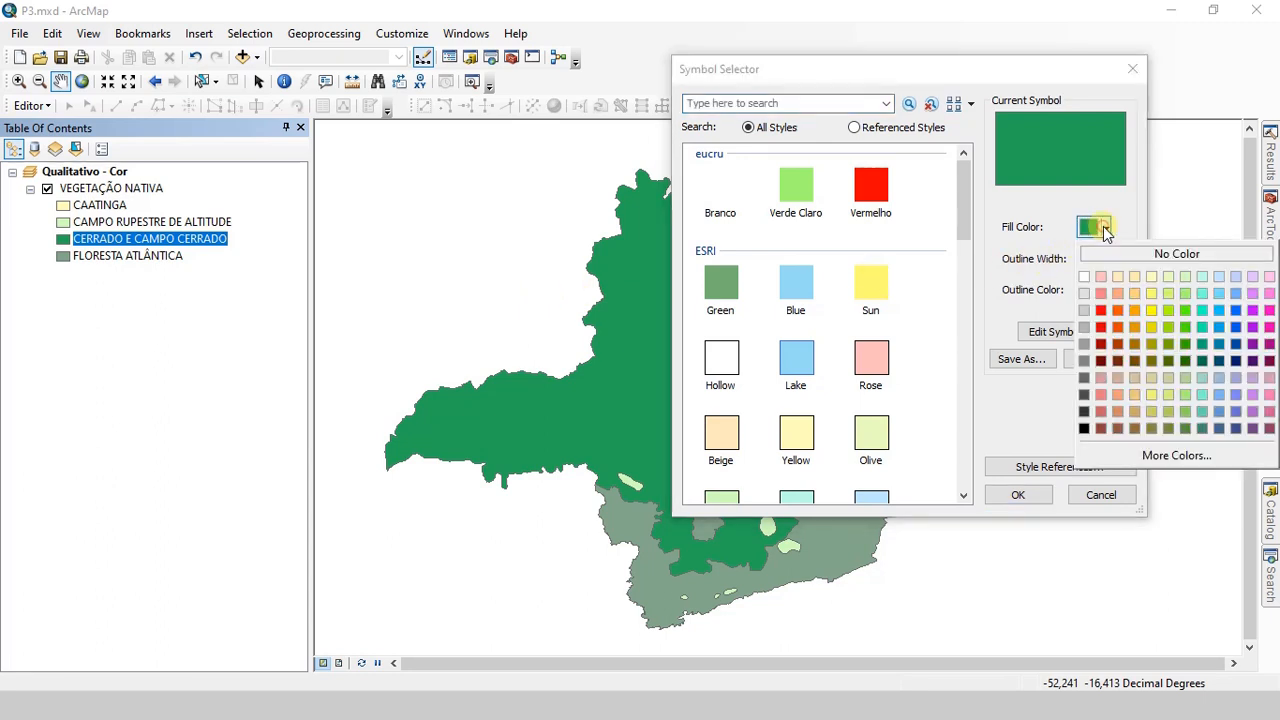
left_click(1182, 278)
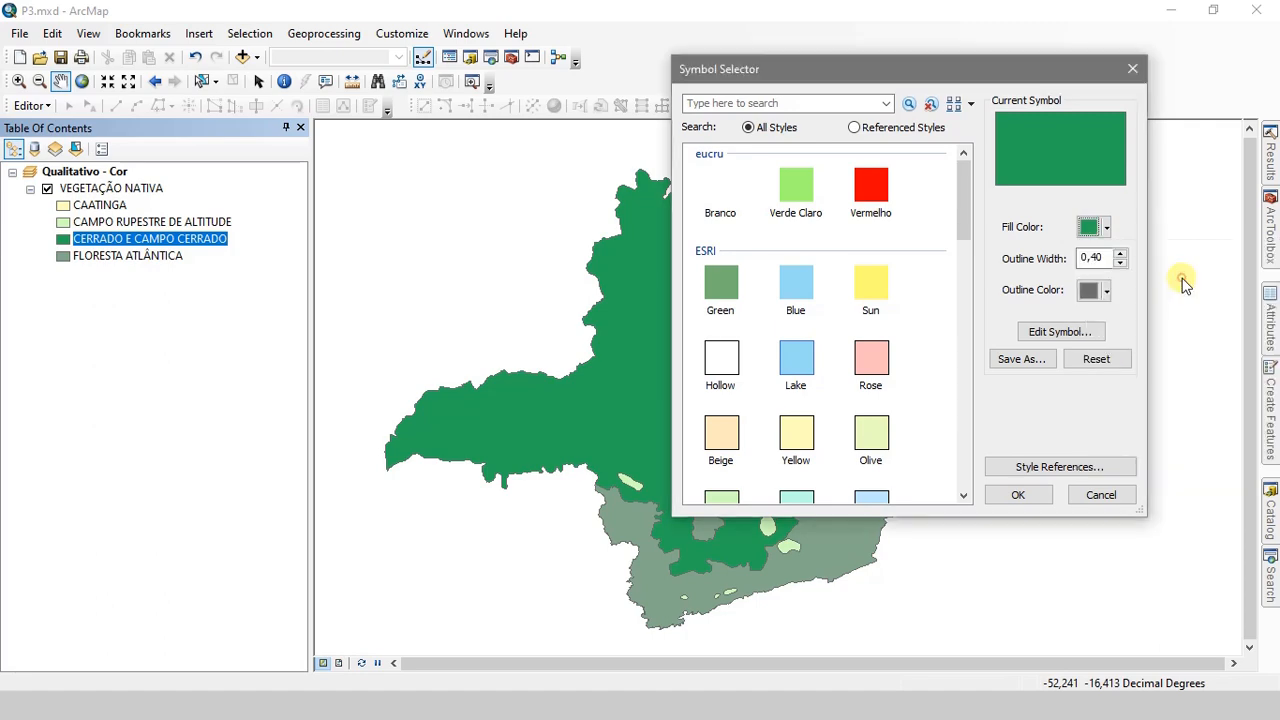
left_click(1017, 494)
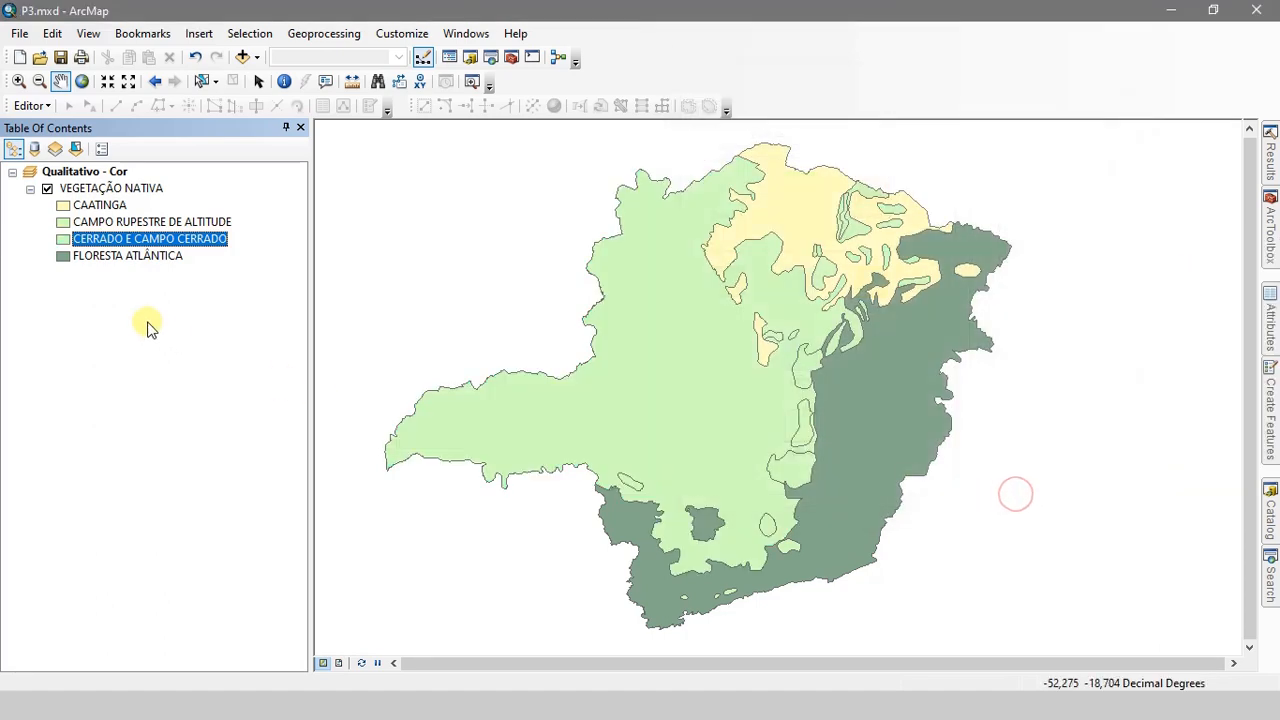
Step: Change the fill colour of the CAMPO RUPESTRE DE ALTITUDE category symbol to very dark green
left_click(66, 225)
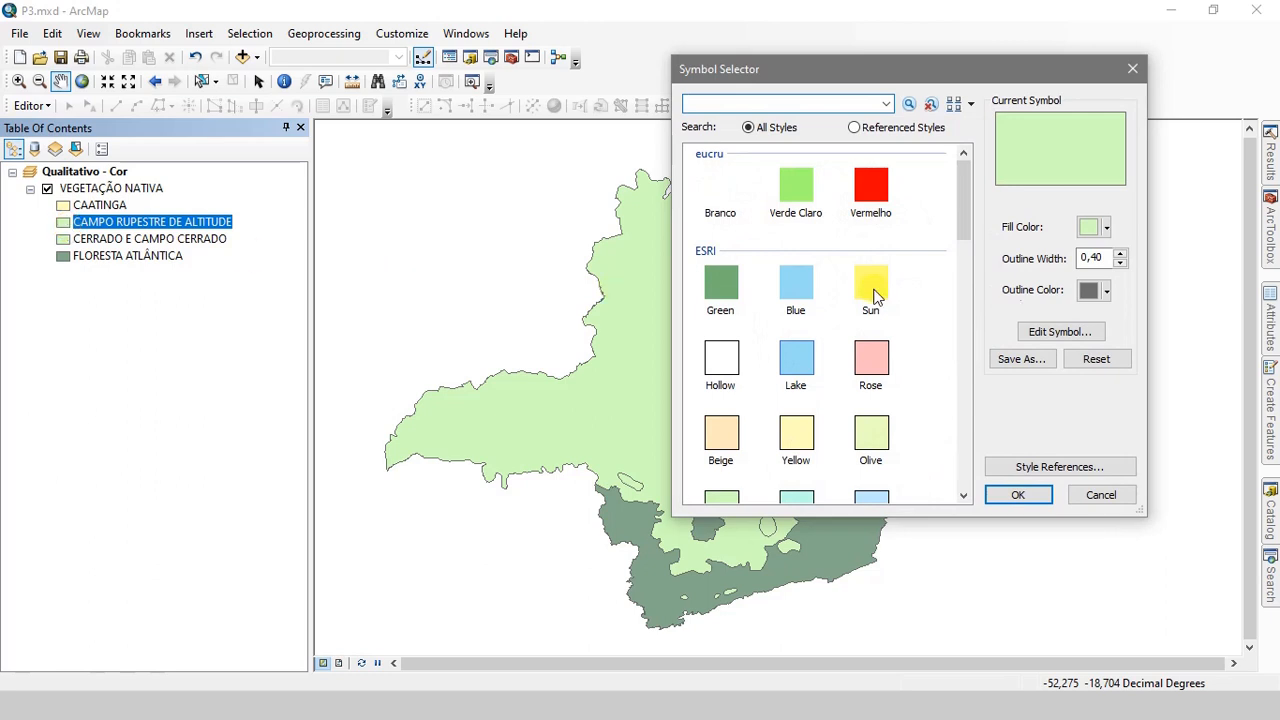
left_click(1106, 228)
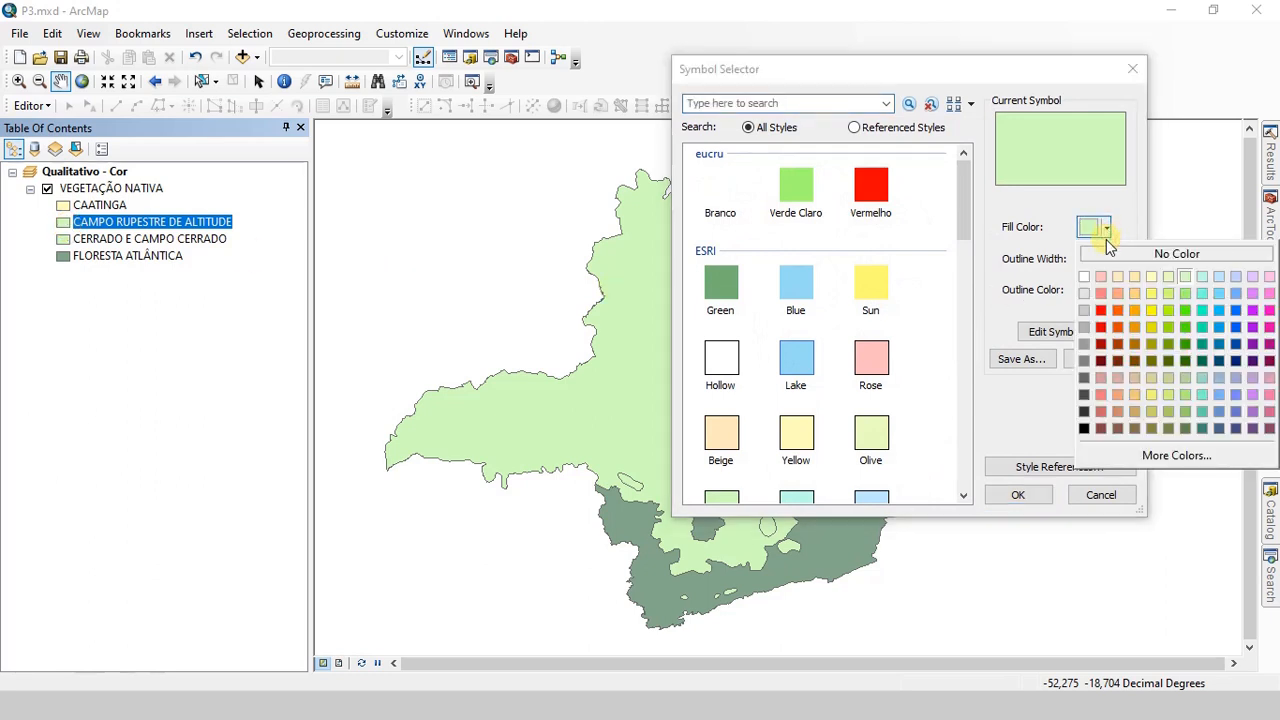
left_click(1189, 361)
left_click(1006, 497)
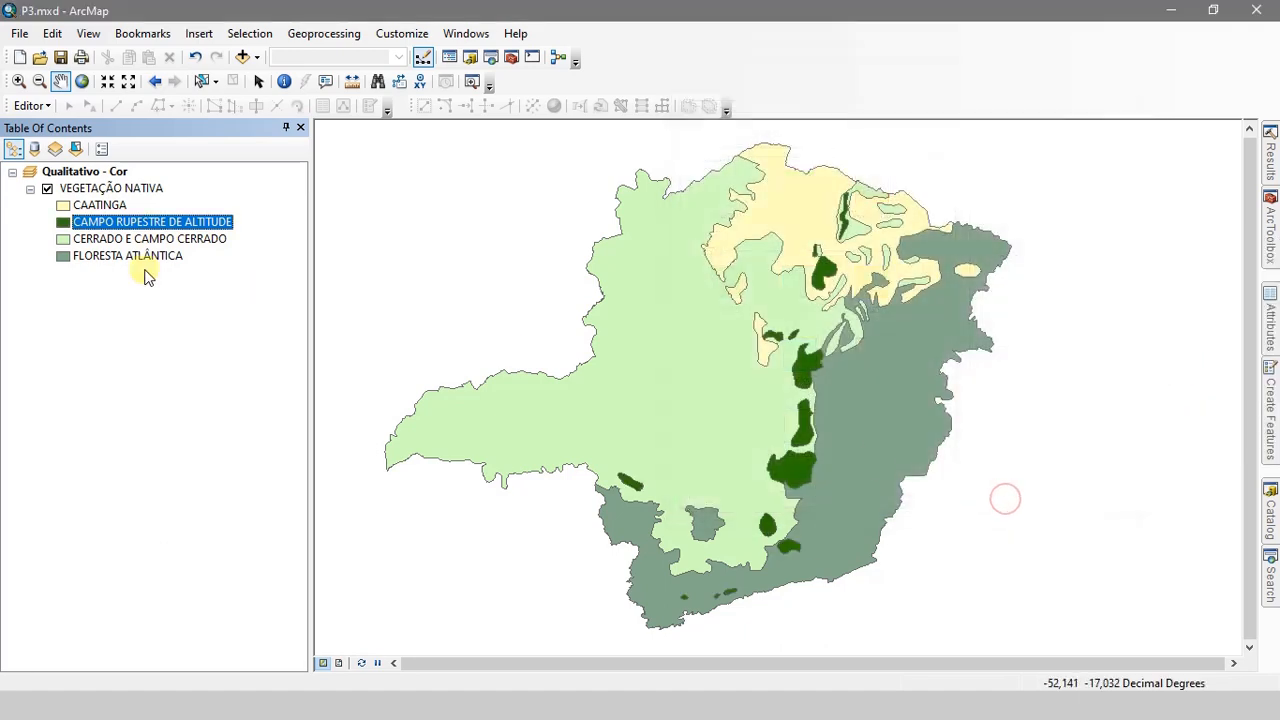
Step: Change the fill colour of the FLORESTA ATLÂNTICA category symbol to bright saturated green
left_click(63, 257)
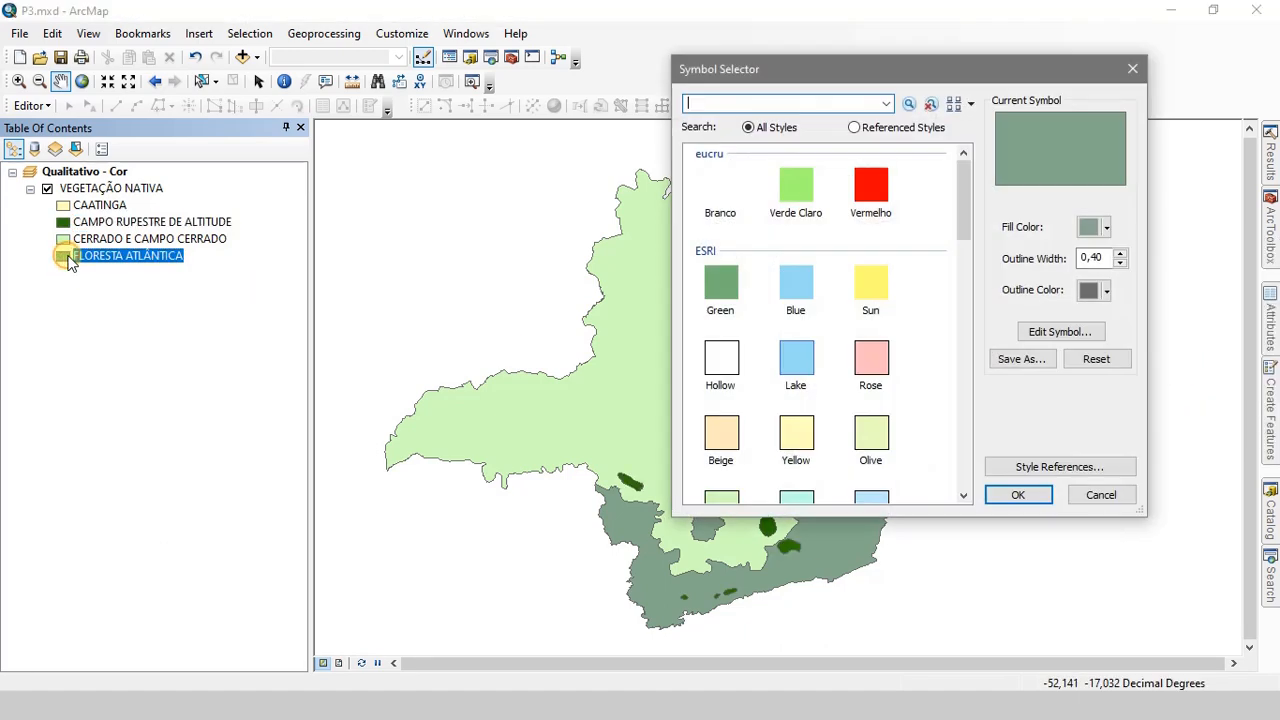
left_click(1104, 227)
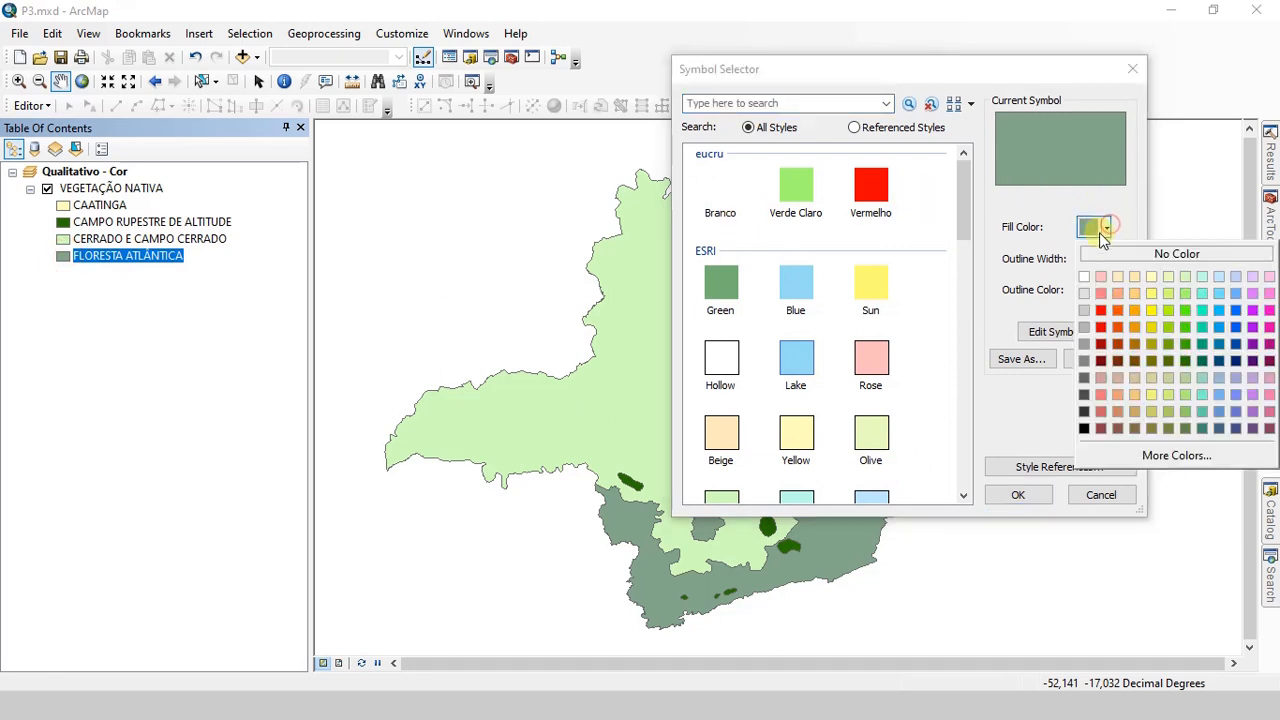
left_click(1186, 311)
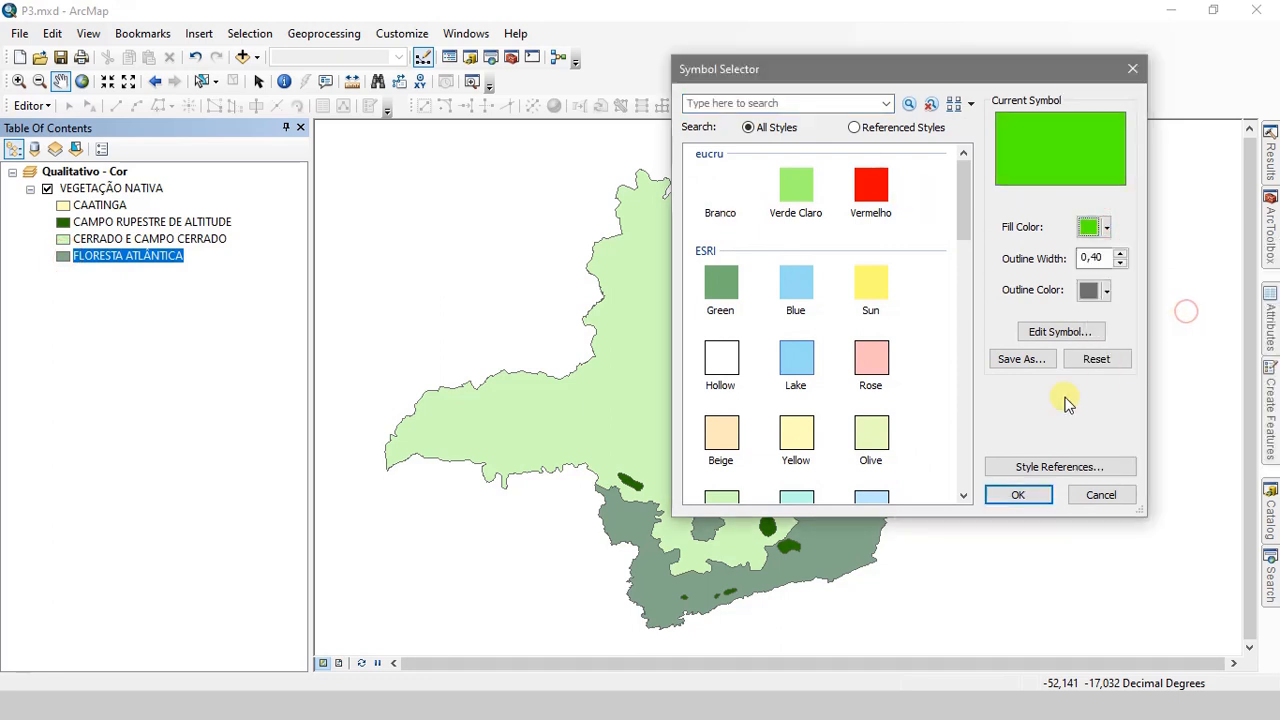
left_click(1017, 494)
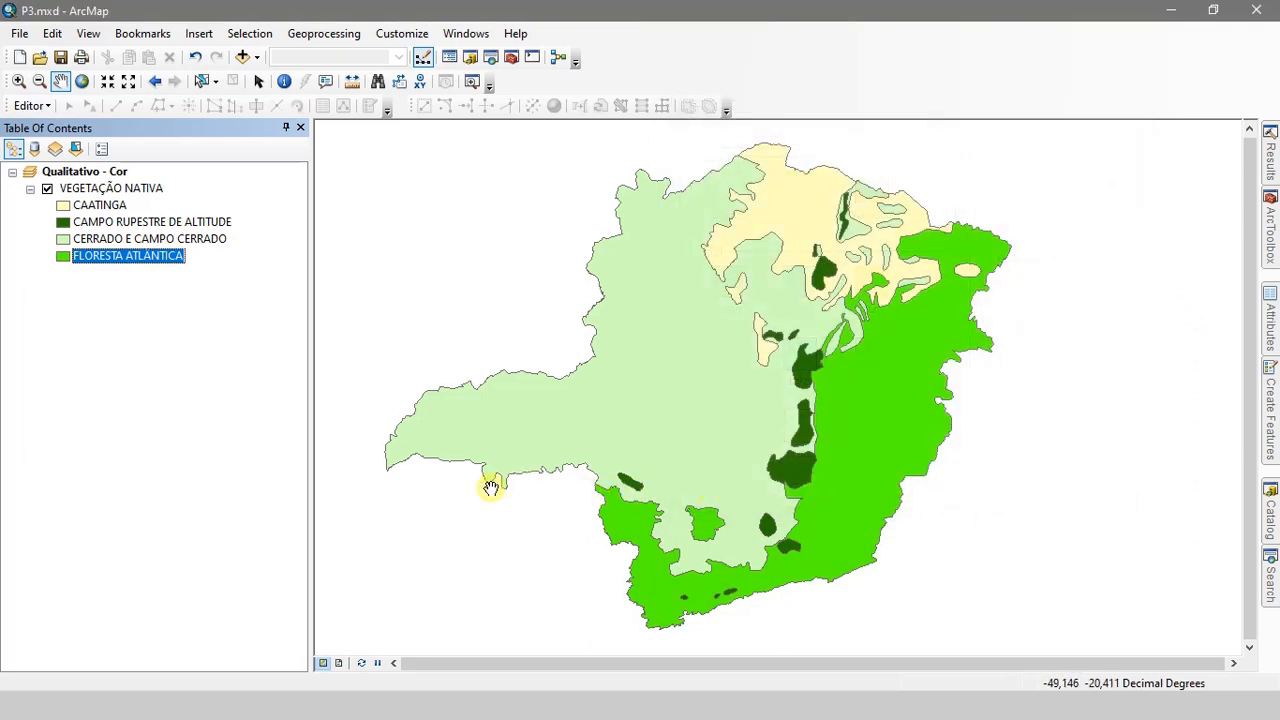
Step: Change the fill colour of the FLORESTA ATLÂNTICA category symbol to a softer light green
left_click(62, 258)
left_click(1106, 229)
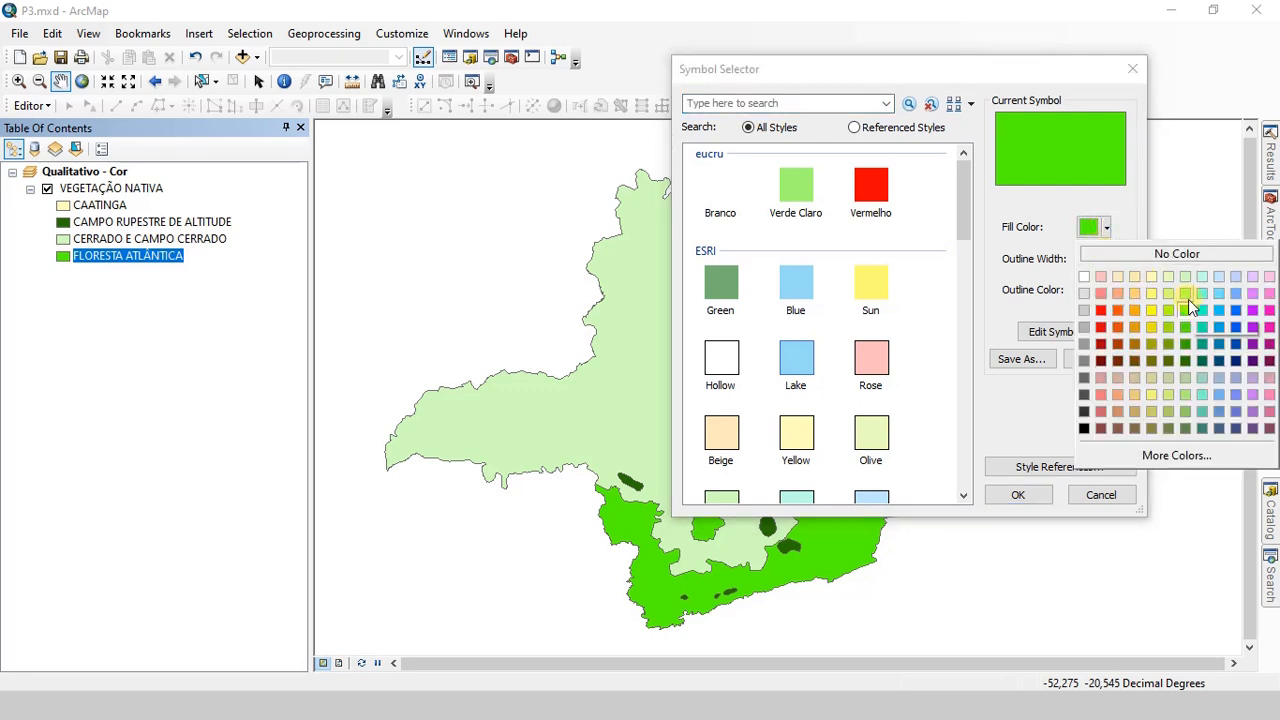
left_click(1188, 300)
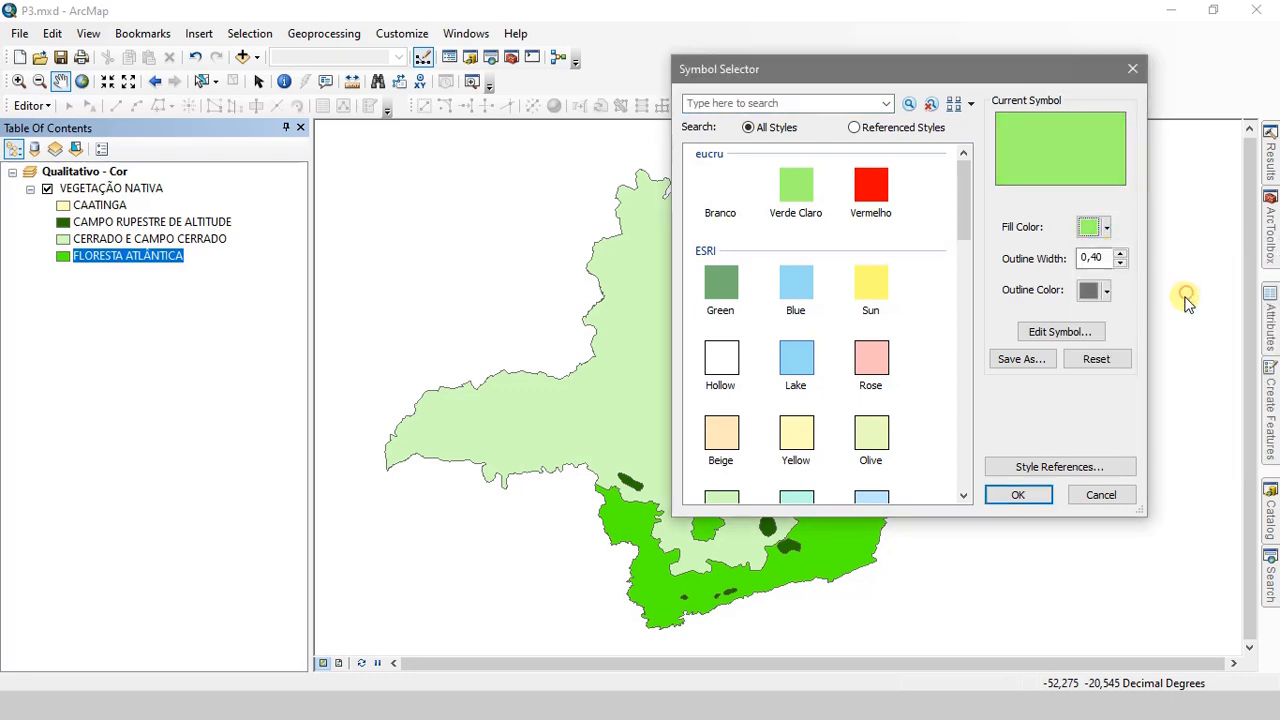
left_click(1016, 495)
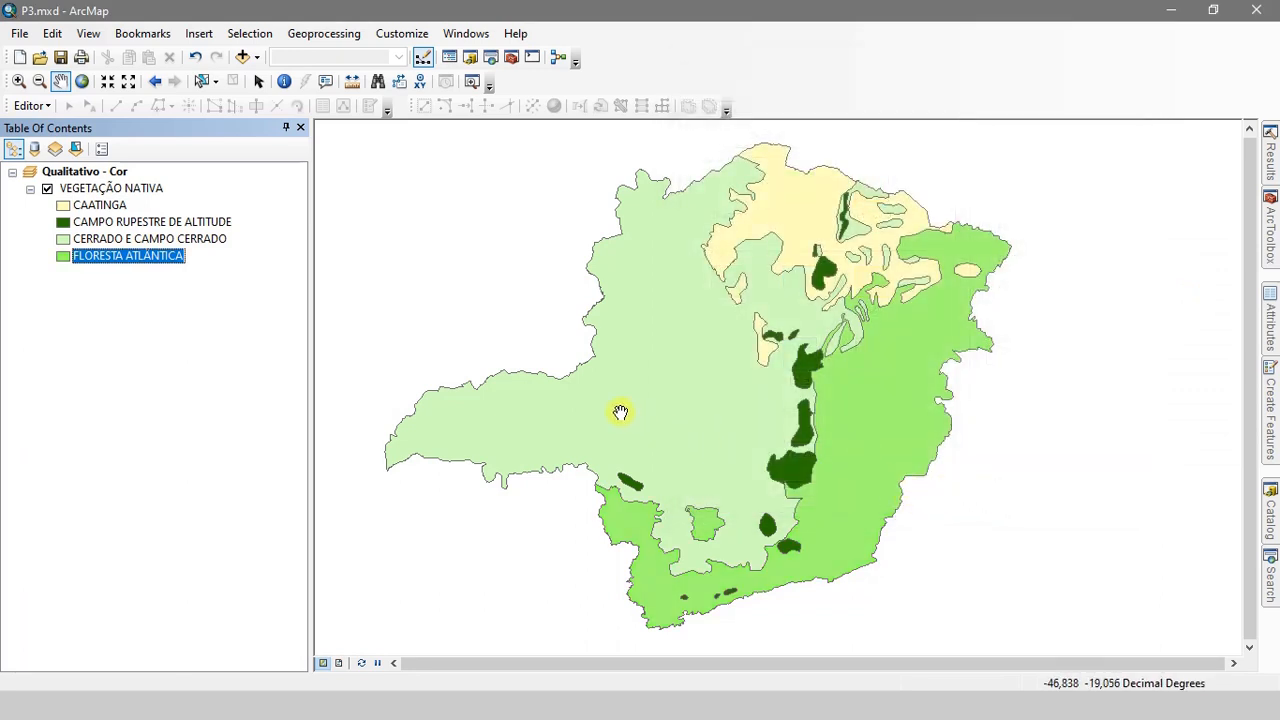
Step: Set the fill colour of the CAMPO RUPESTRE DE ALTITUDE category symbol to a slightly lighter dark green
left_click_drag(575, 411, 533, 403)
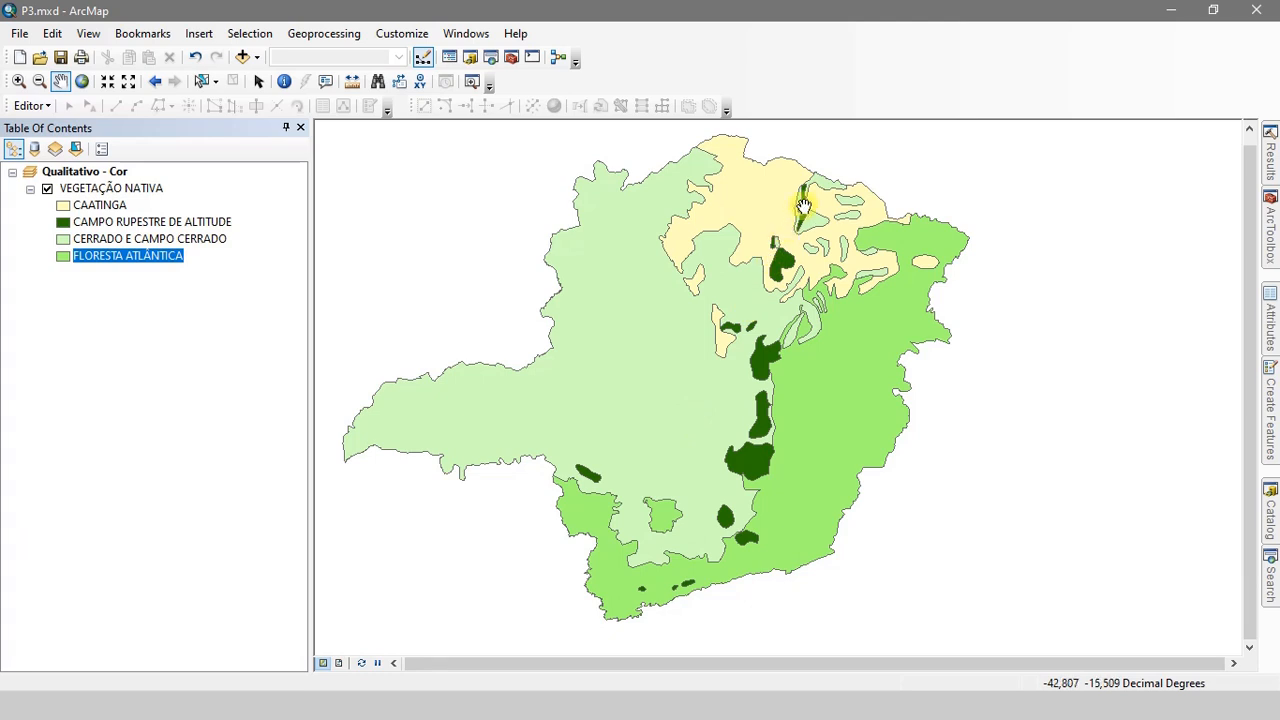
left_click(64, 222)
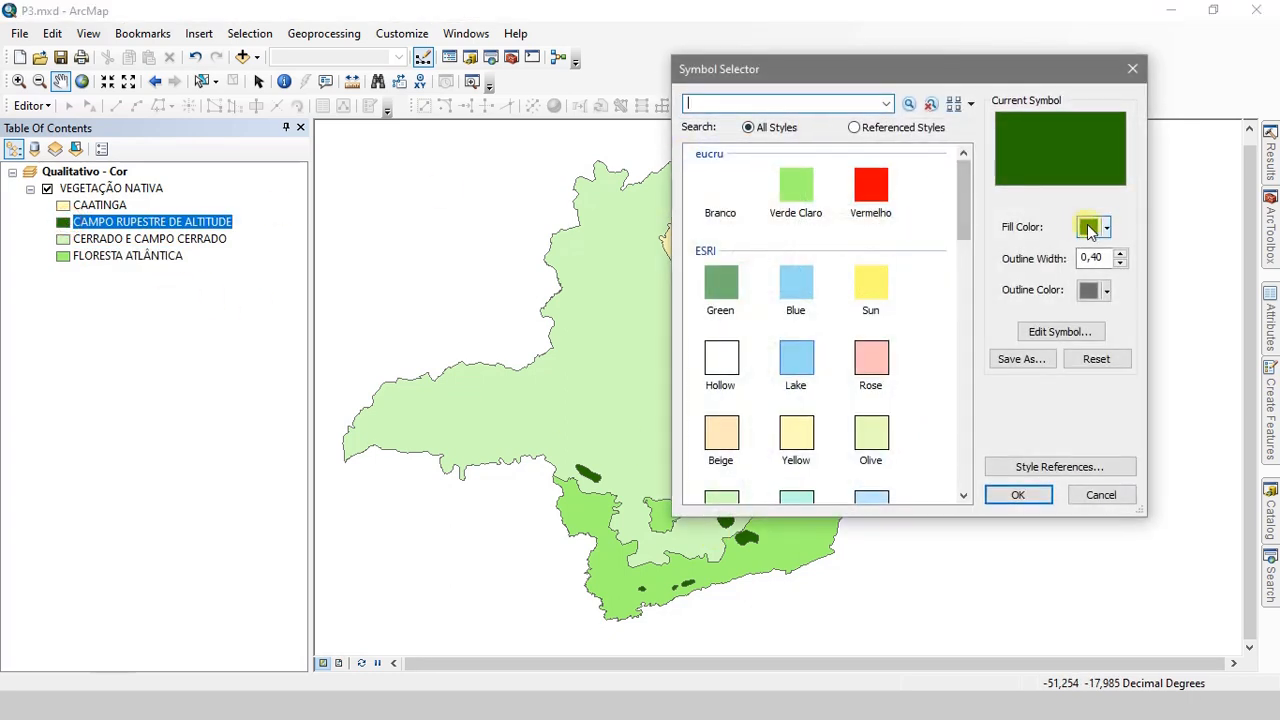
left_click(1110, 228)
left_click(1183, 350)
left_click(1008, 495)
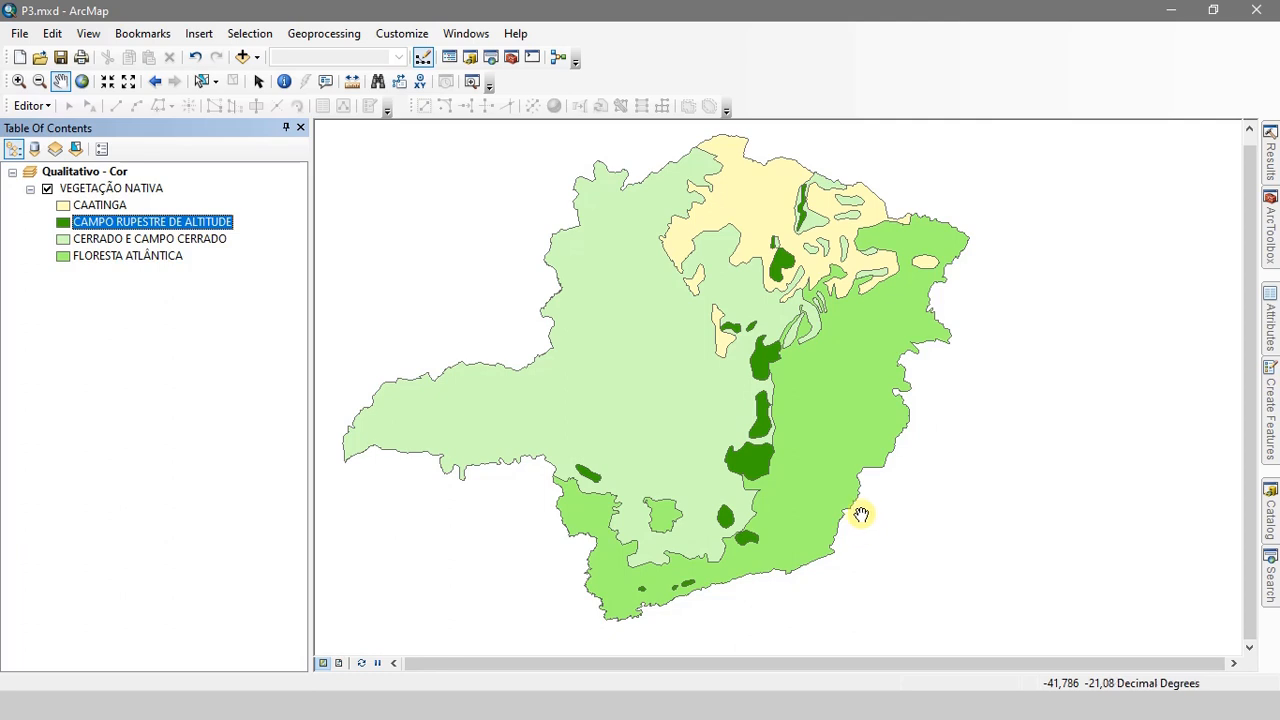
Step: Save the VEGETAÇÃO NATIVA layer as the layer file VEGETAÇÃO NATIVA.lyr in the P3 folder base_GeoMINAS
left_click_drag(861, 514, 984, 525)
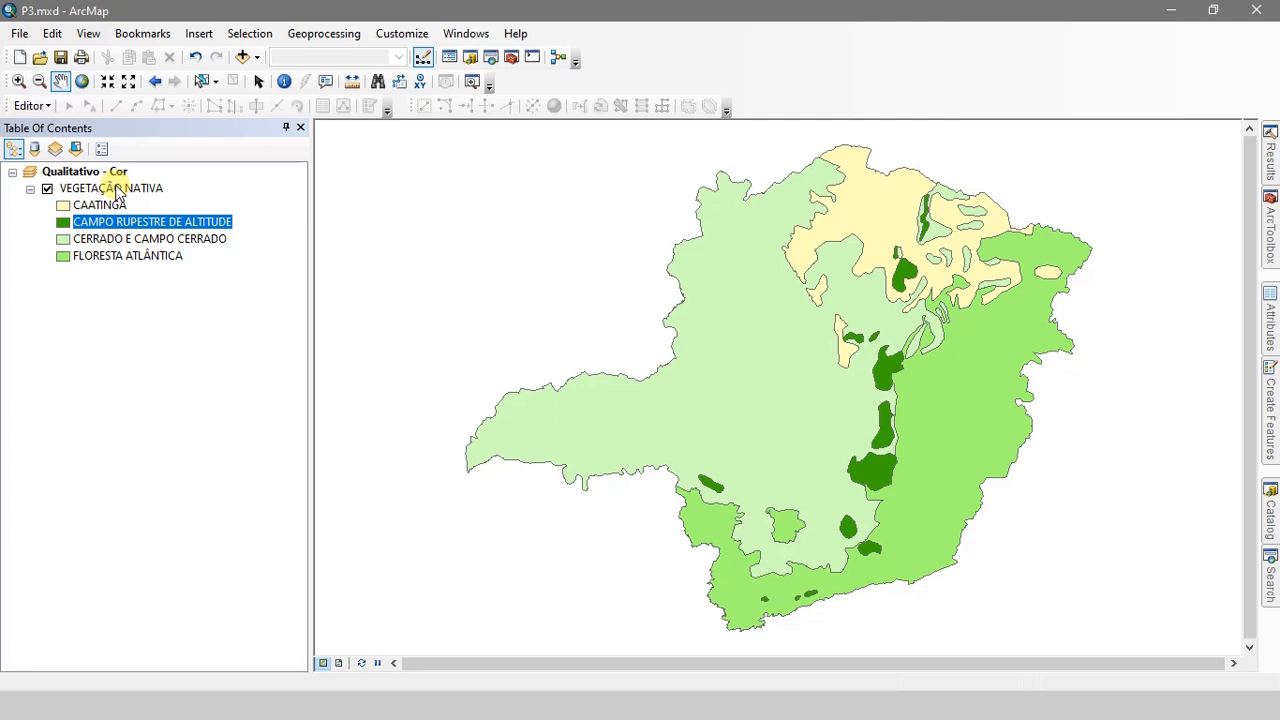
left_click(118, 189)
right_click(118, 190)
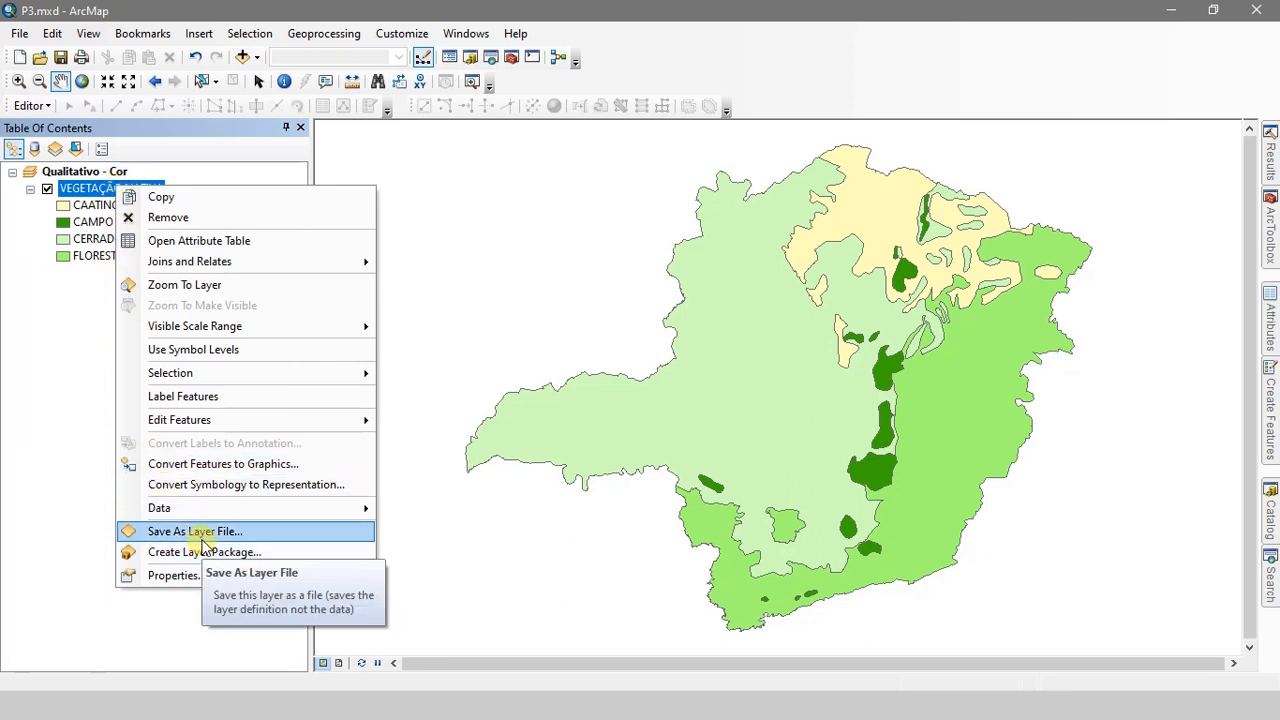
left_click(212, 541)
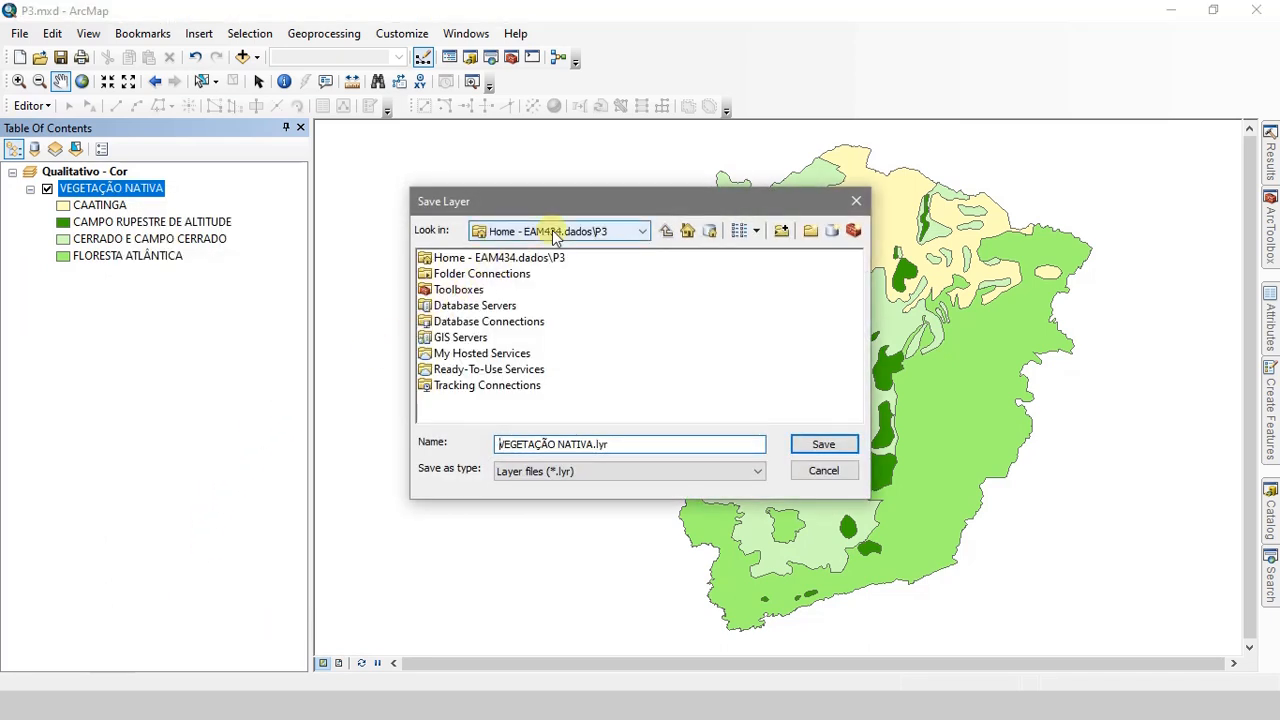
left_click(553, 231)
left_click(549, 305)
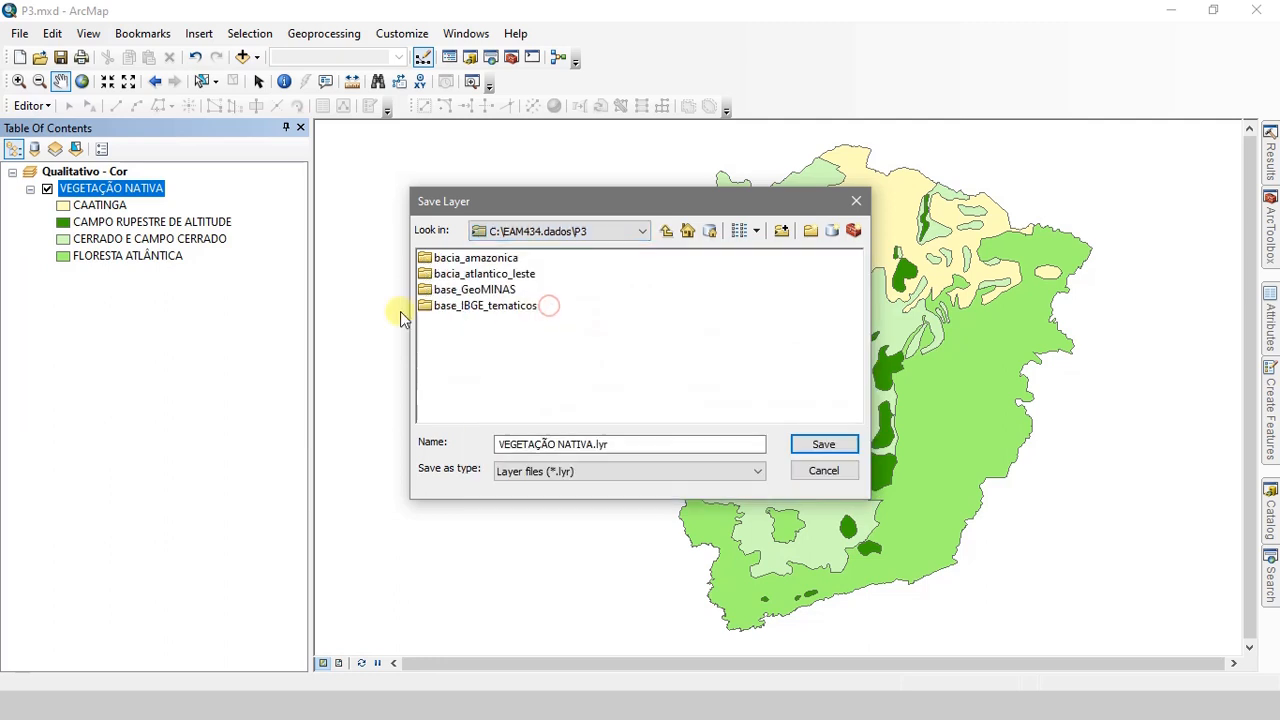
double_click(455, 289)
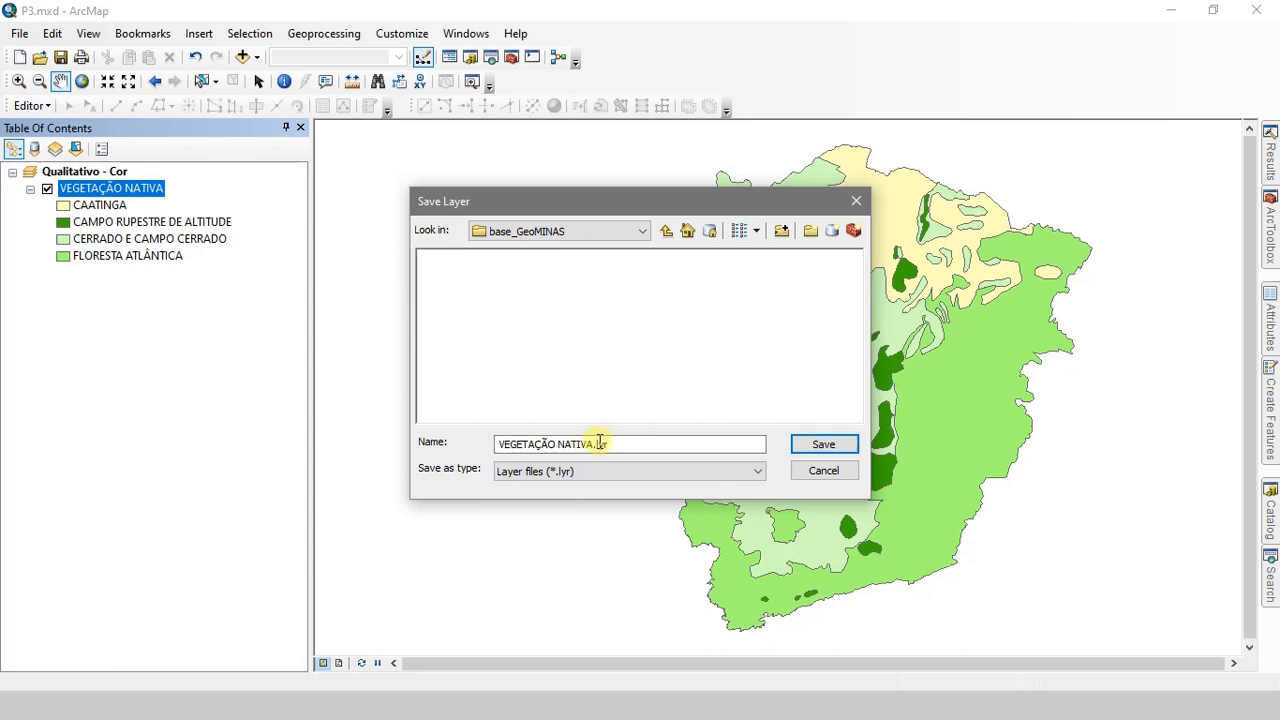
left_click(820, 450)
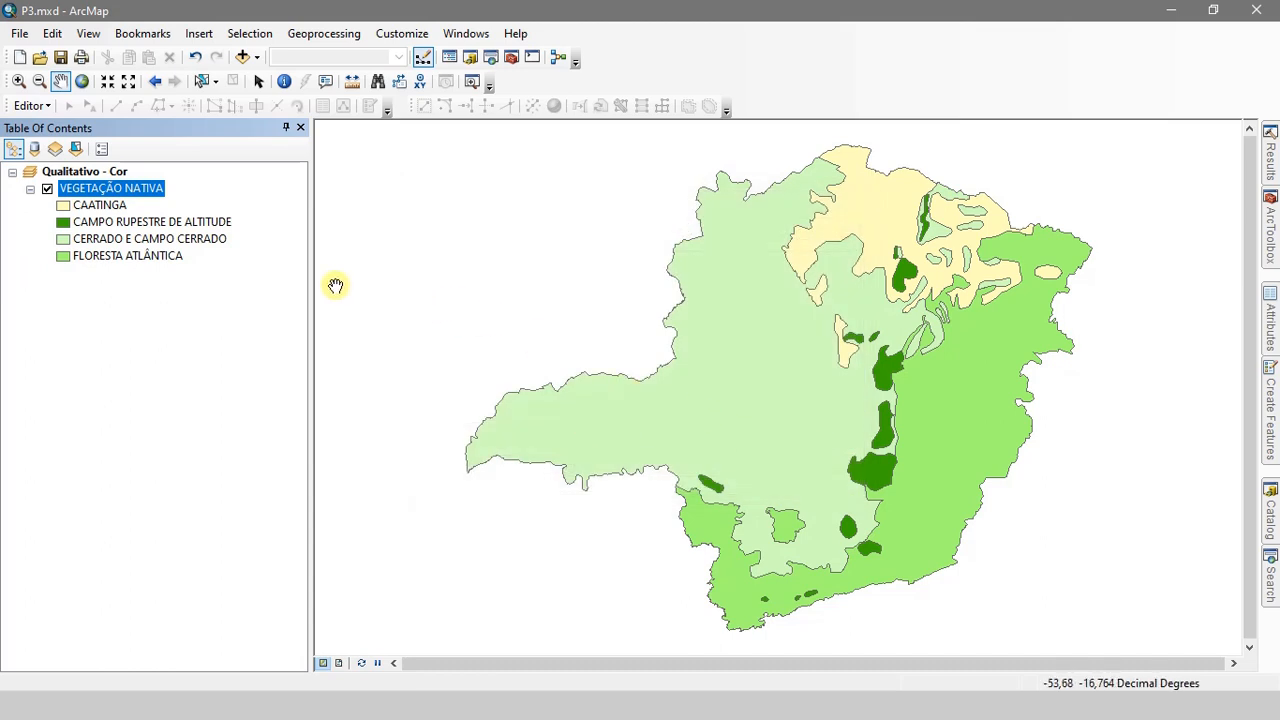
Step: Insert a new data frame into the map and add the VEGETNAT data to it
left_click(198, 34)
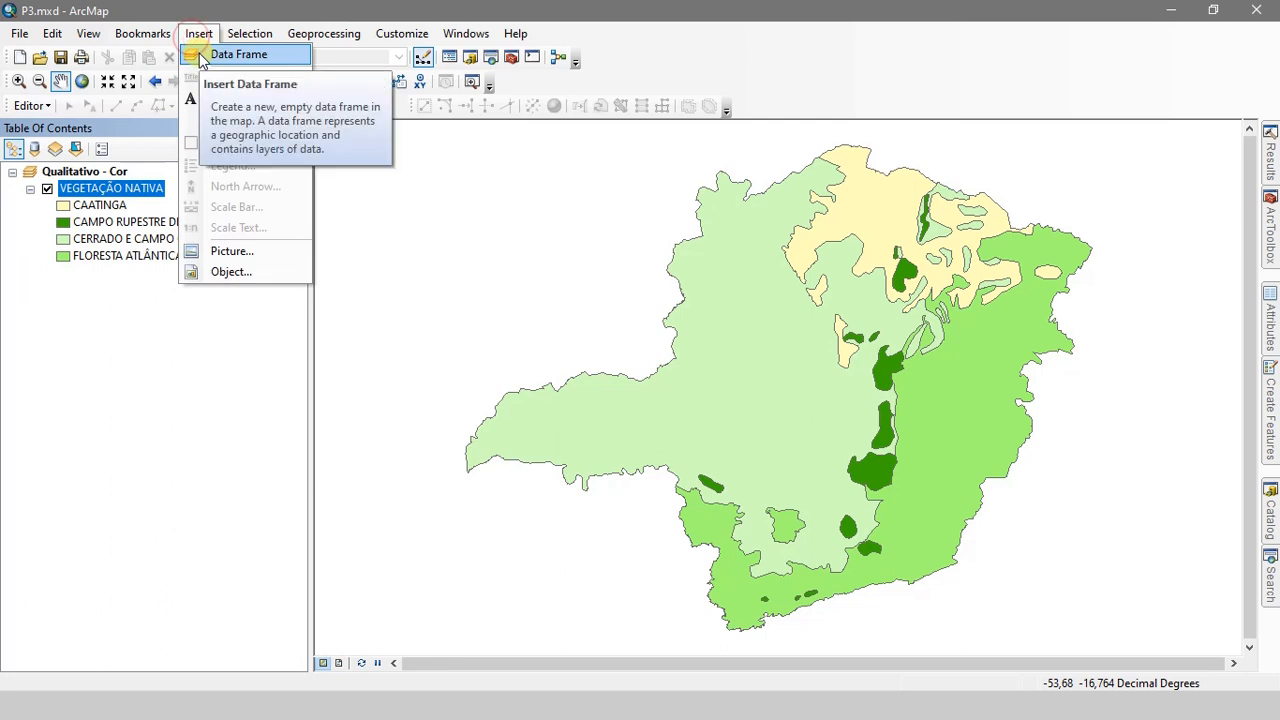
left_click(199, 54)
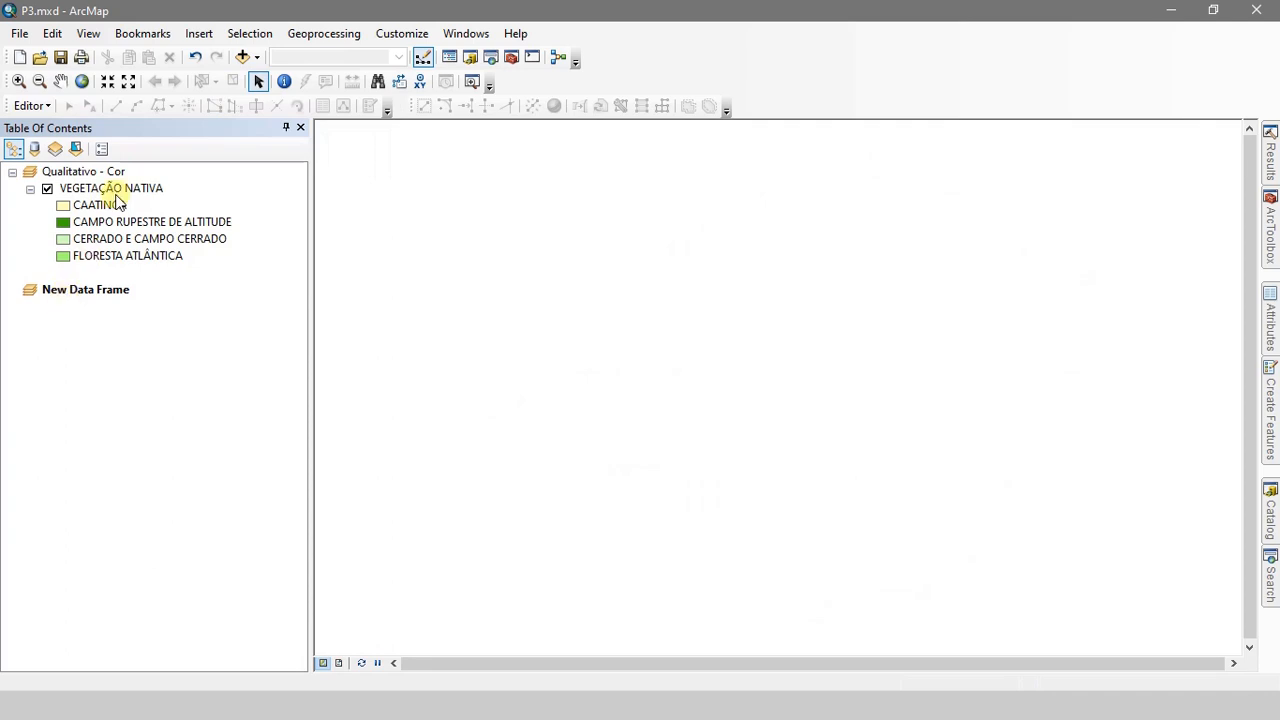
left_click(242, 57)
left_click(608, 354)
left_click(831, 444)
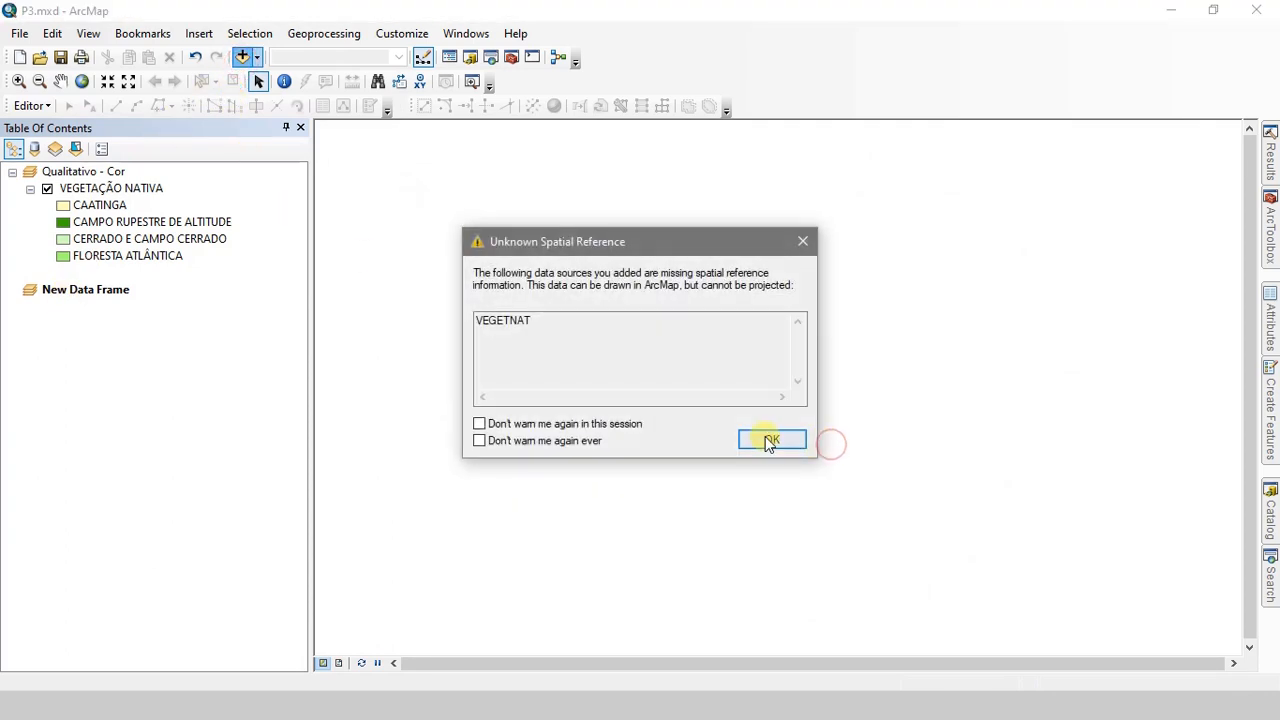
left_click(764, 437)
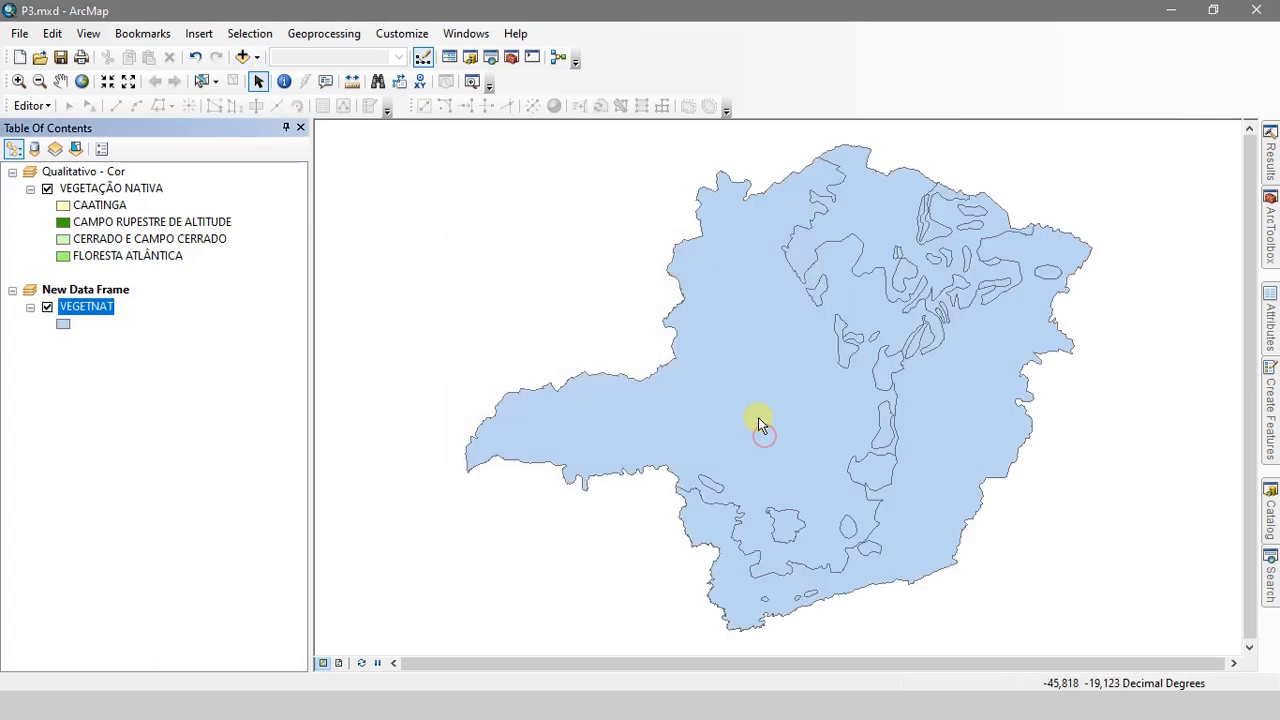
Step: Choose the layer file VEGETAÇÃO NATIVA.lyr in base_GeoMINAS as the symbology import source for the VEGETNAT layer
double_click(85, 308)
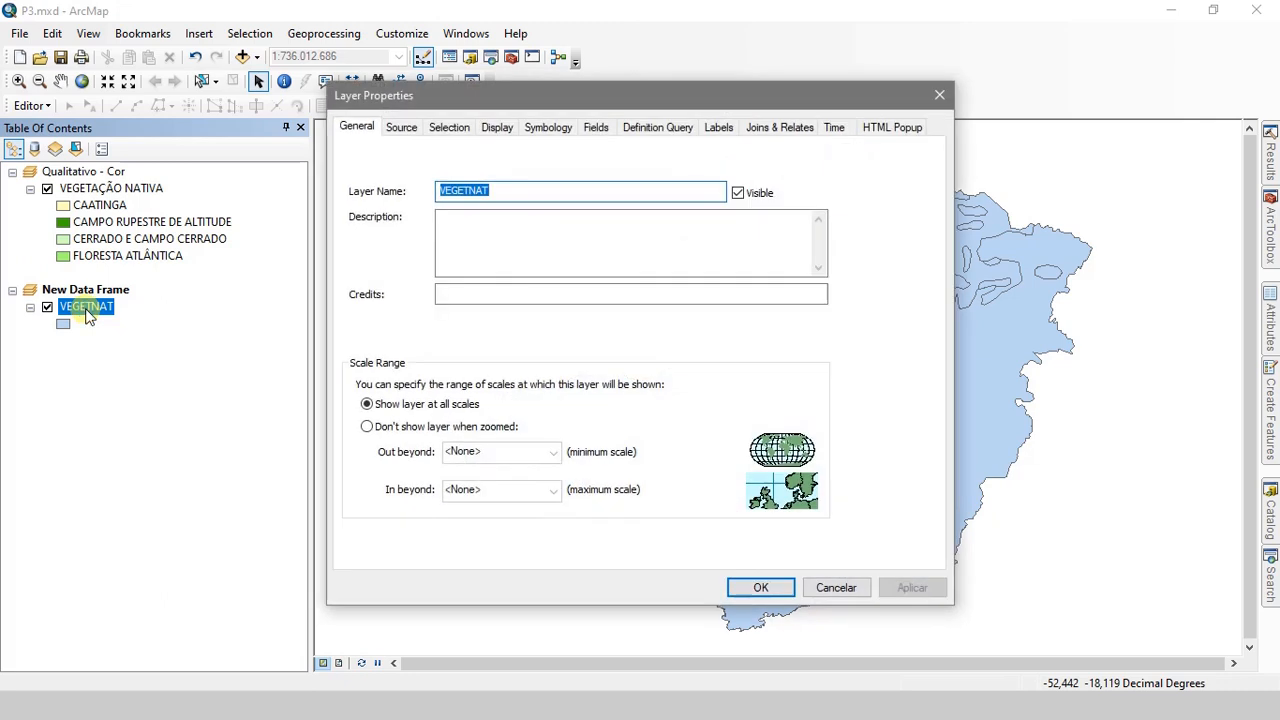
left_click(548, 128)
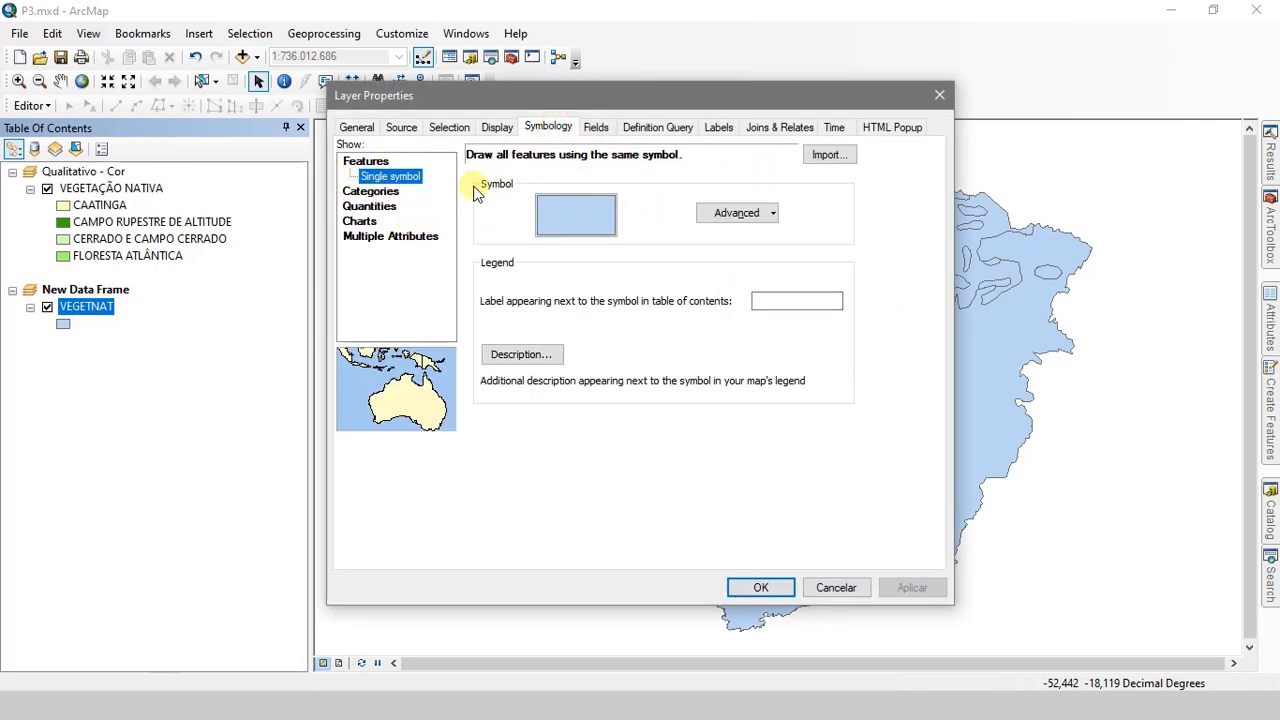
left_click(815, 160)
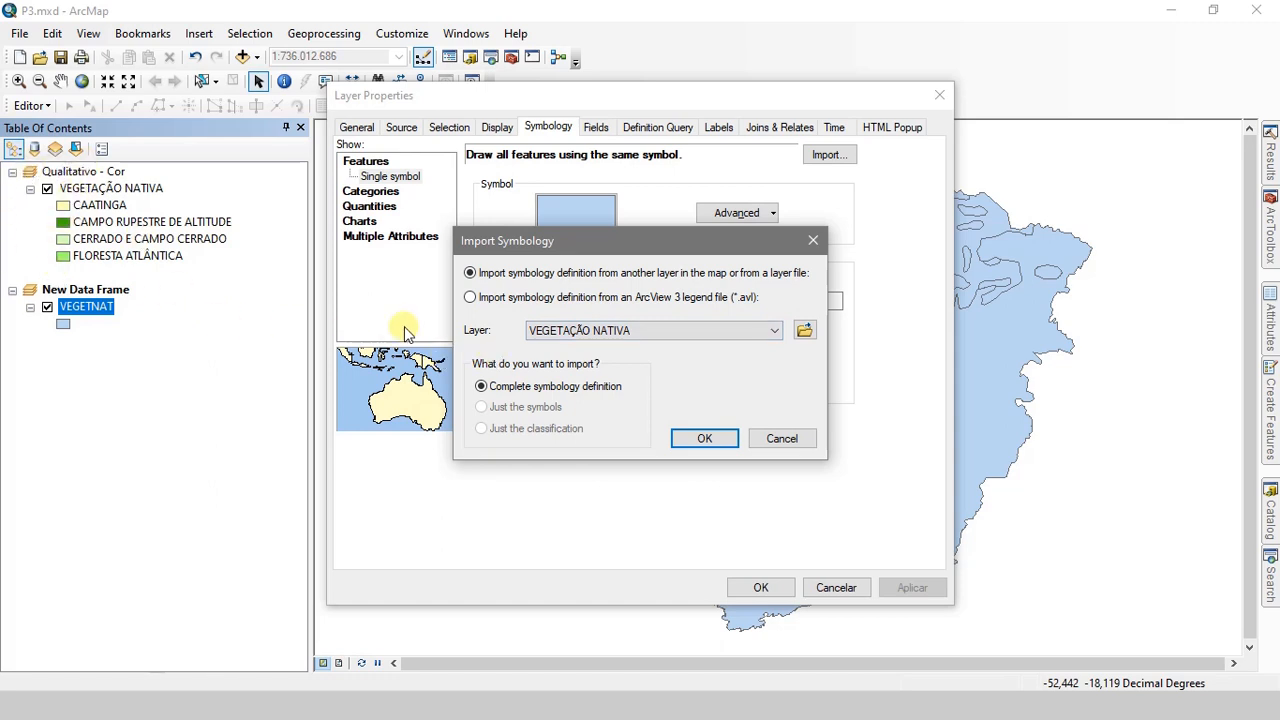
left_click(803, 333)
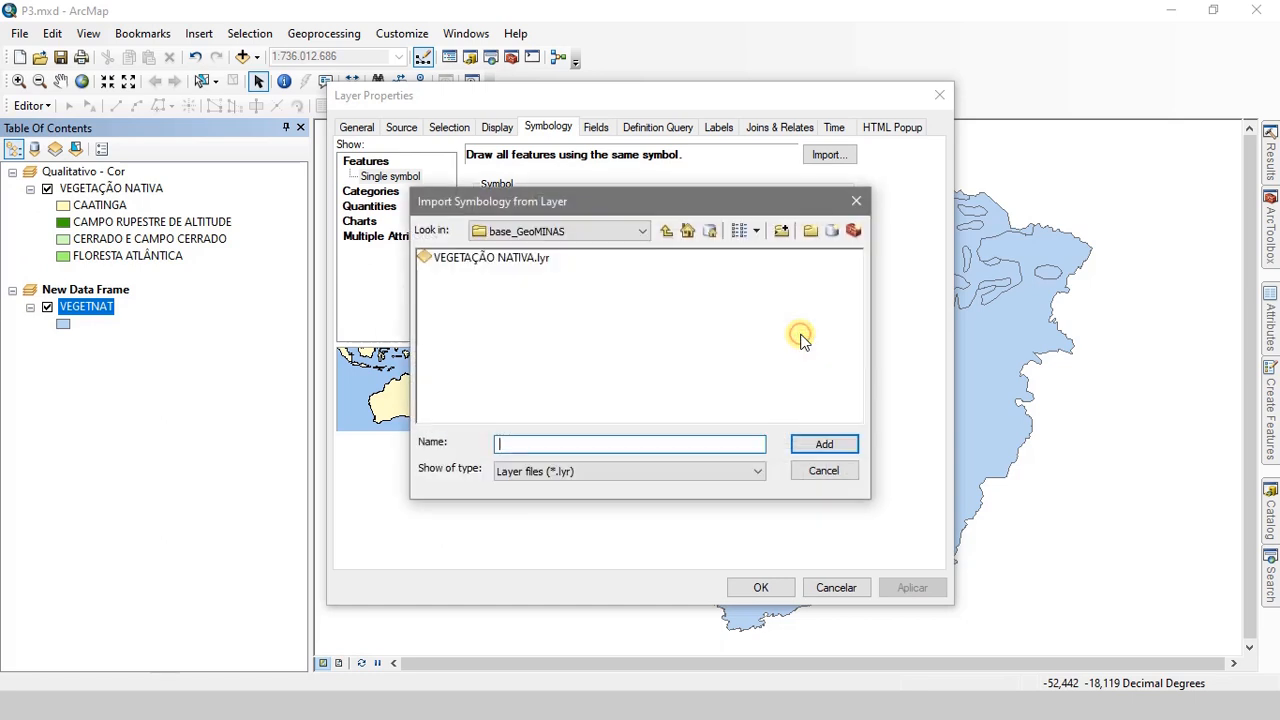
left_click(531, 258)
left_click(805, 444)
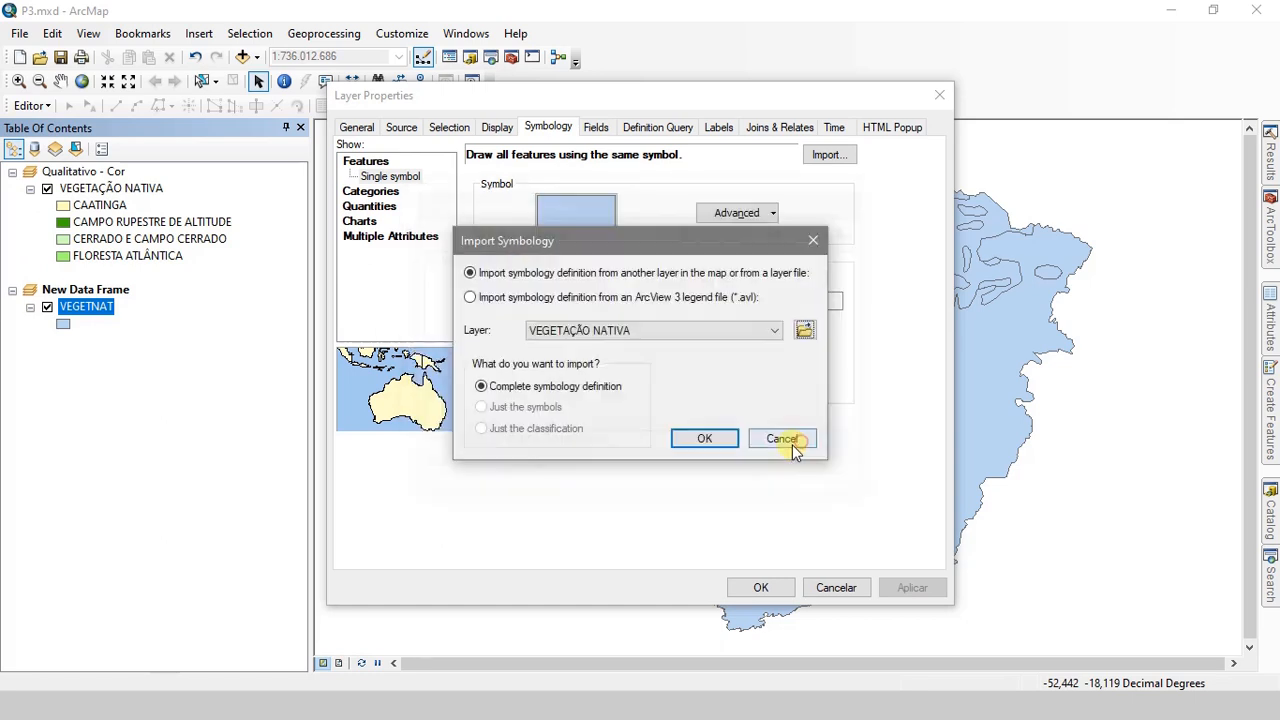
Step: Import the complete symbology definition with VEGET as the matching value field and apply it to the VEGETNAT layer
left_click(686, 436)
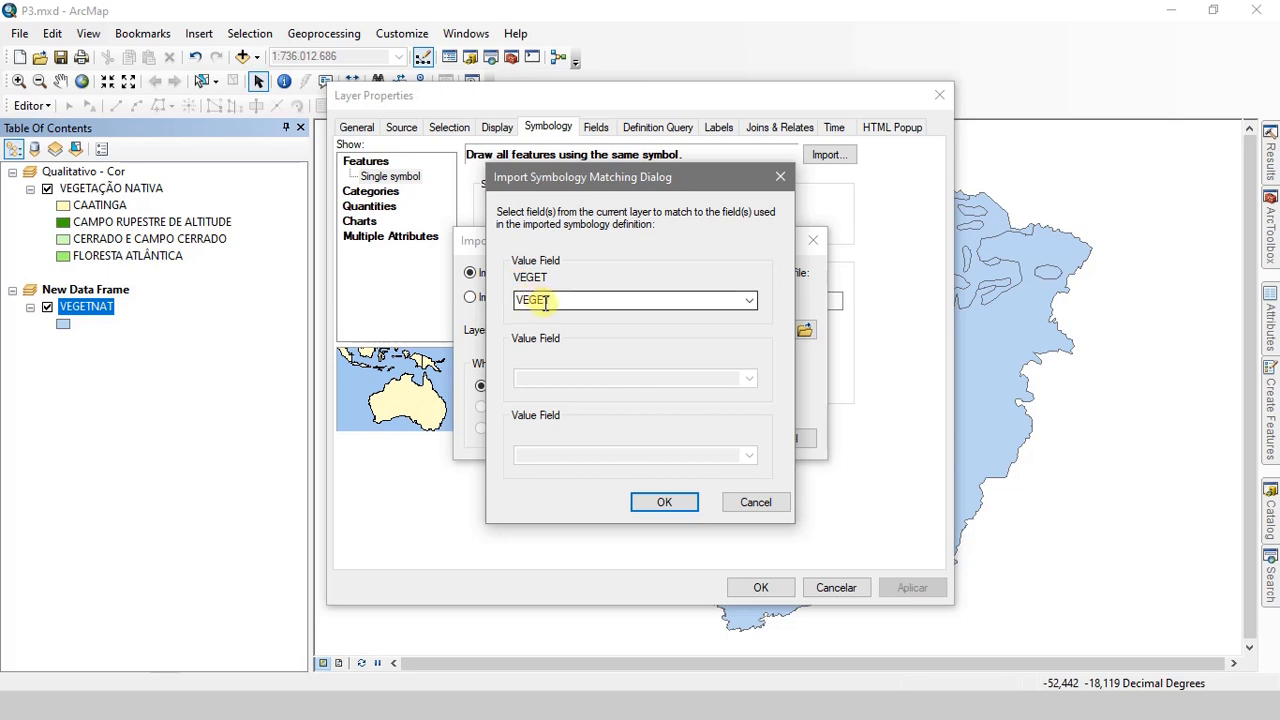
left_click(750, 301)
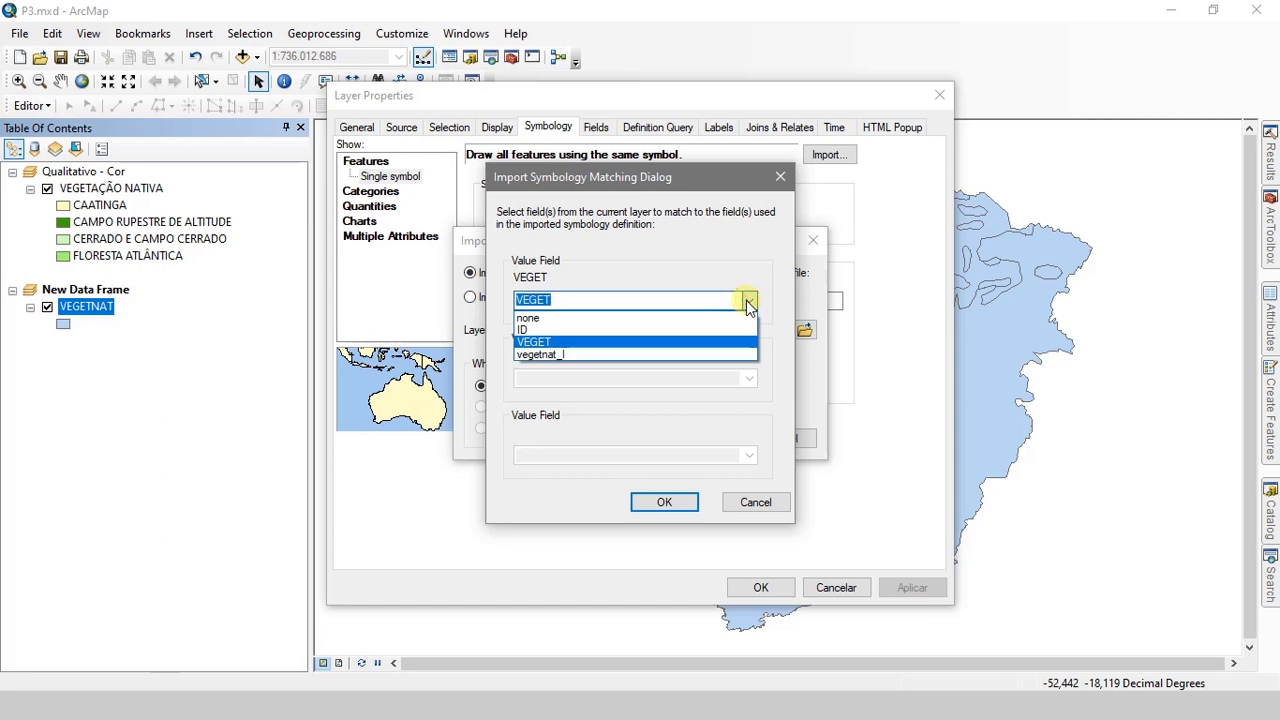
left_click(597, 343)
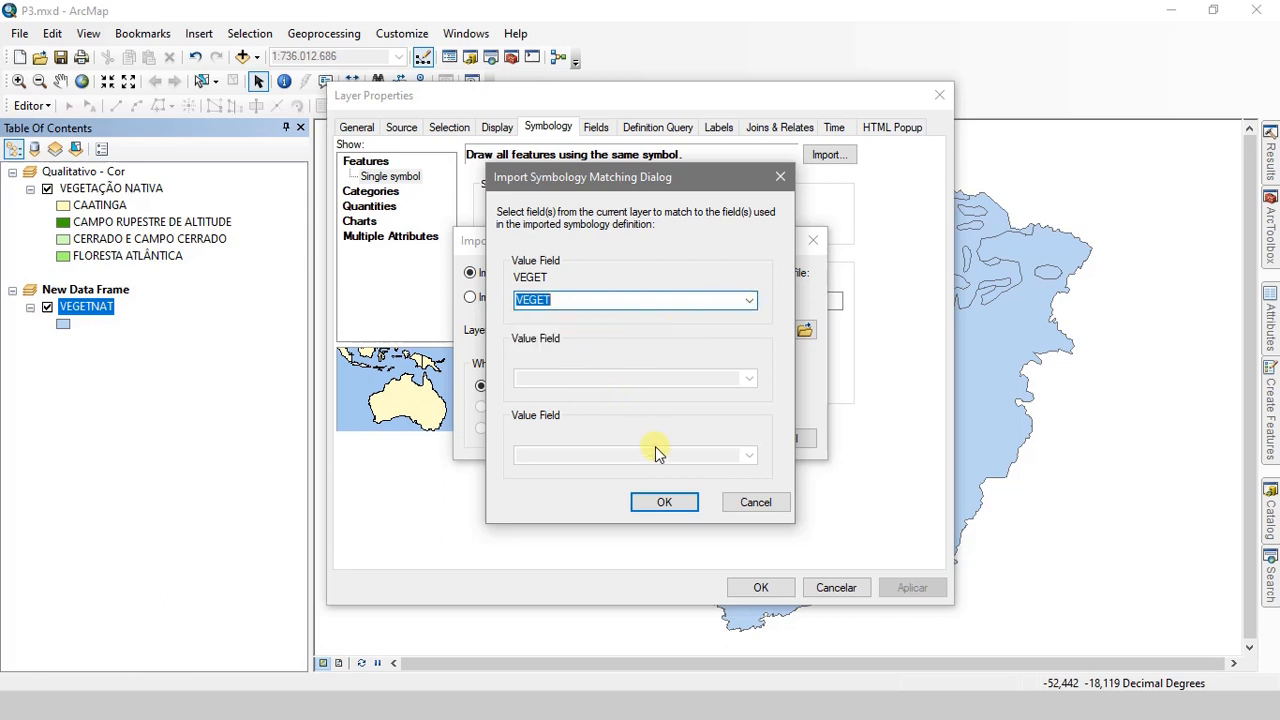
left_click(662, 505)
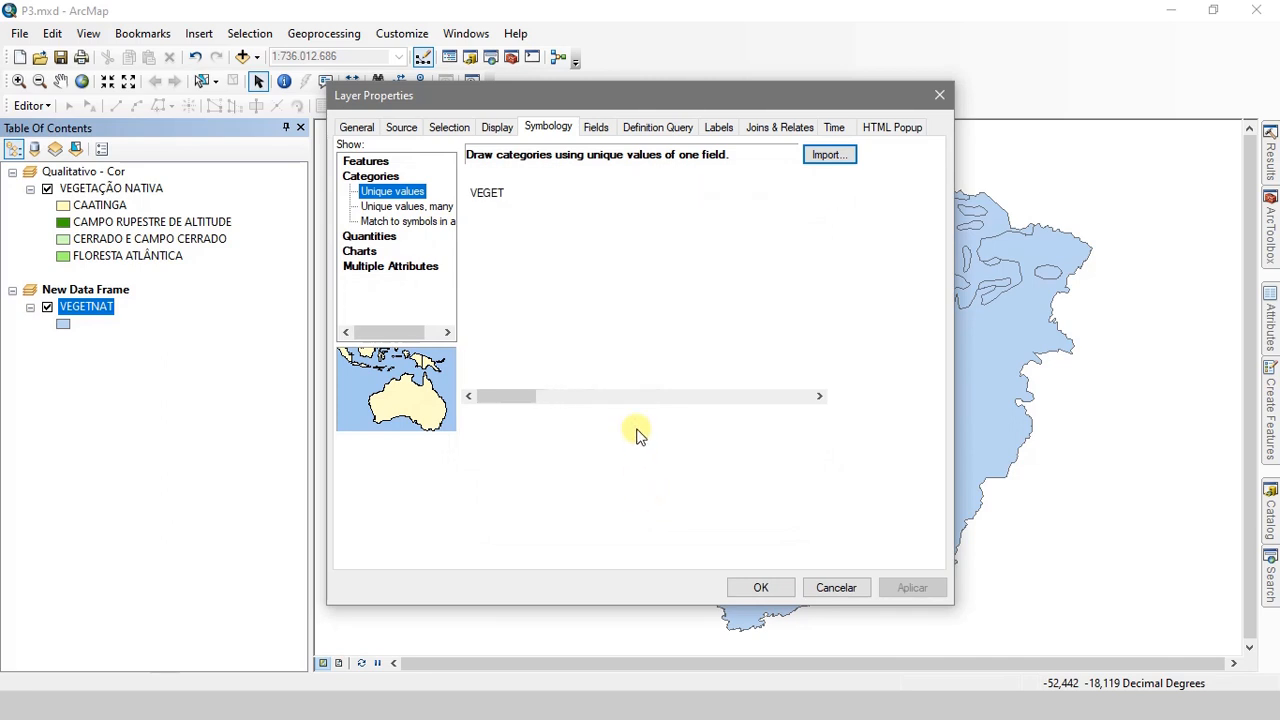
left_click(780, 234)
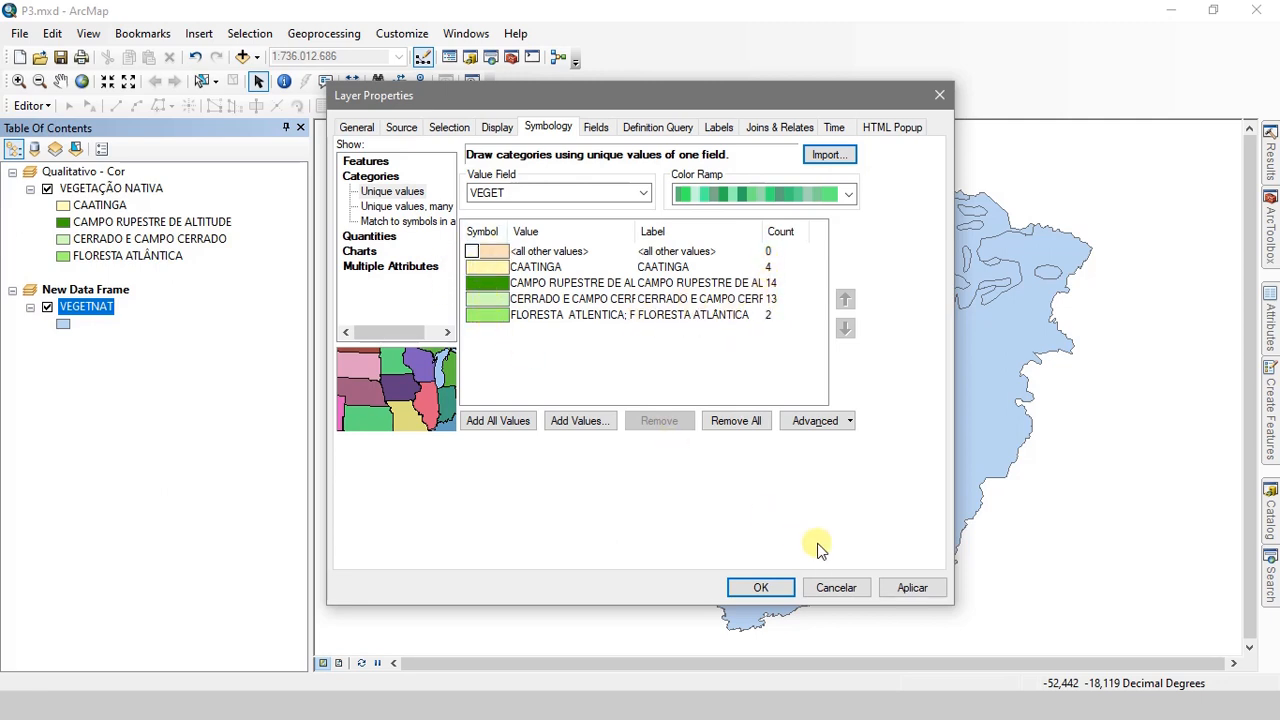
left_click(910, 587)
left_click_drag(633, 99, 643, 136)
left_click(772, 624)
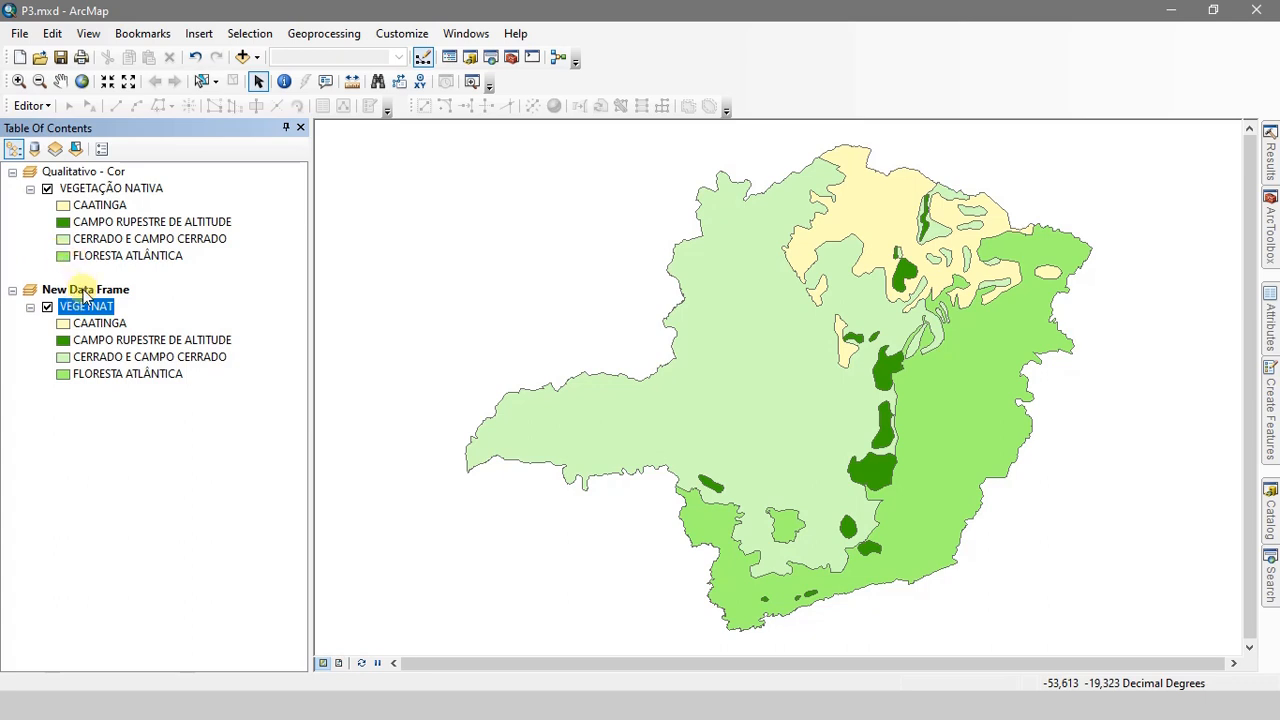
Step: Remove the New Data Frame with its VEGETNAT layer from the map
right_click(84, 290)
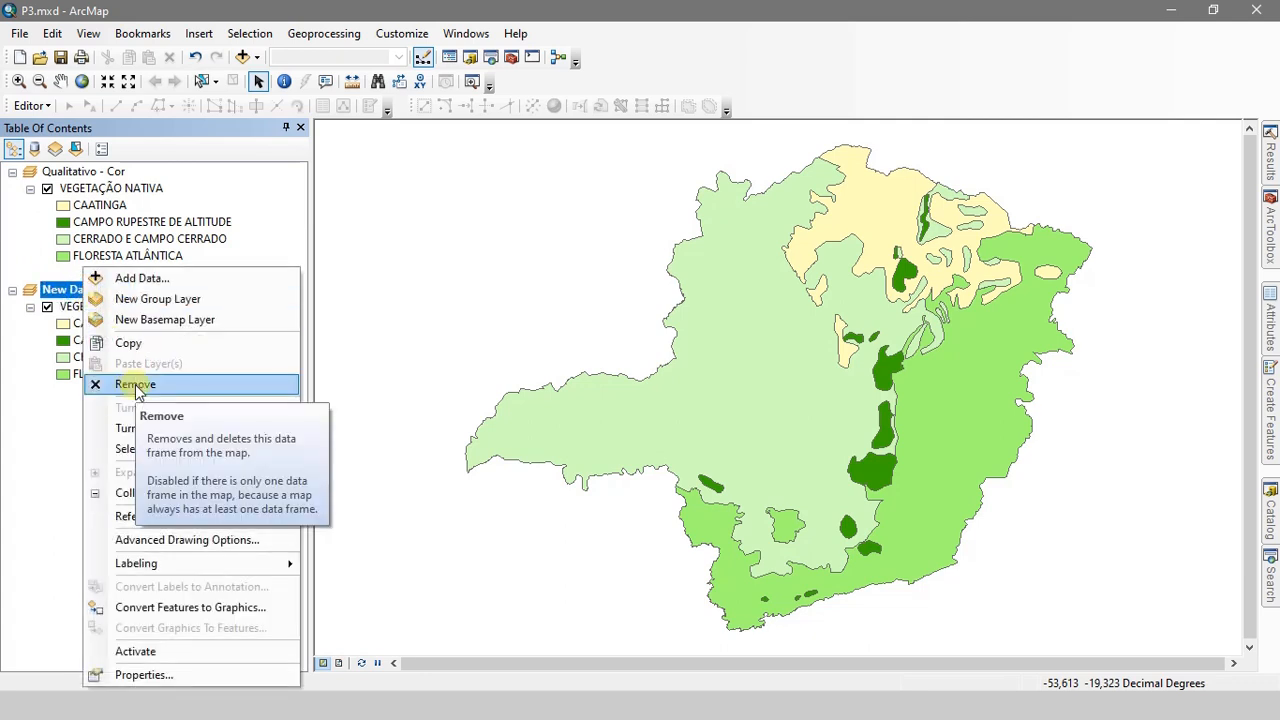
left_click(135, 385)
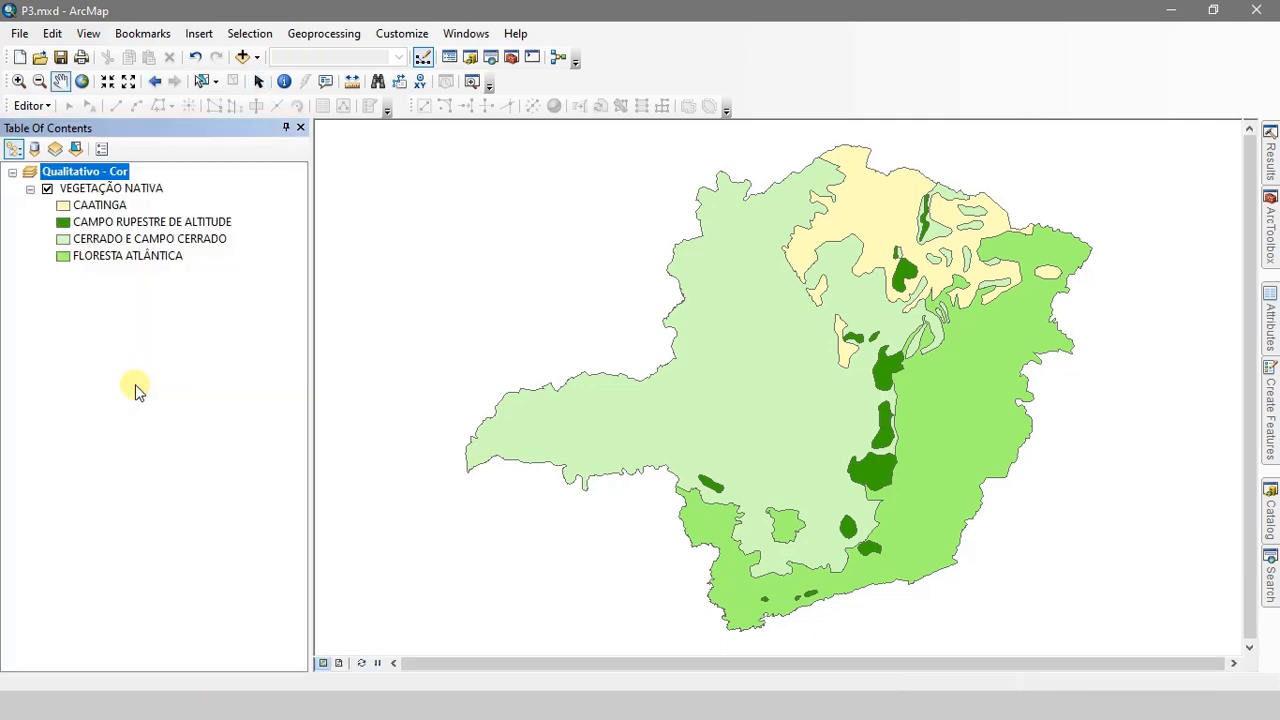